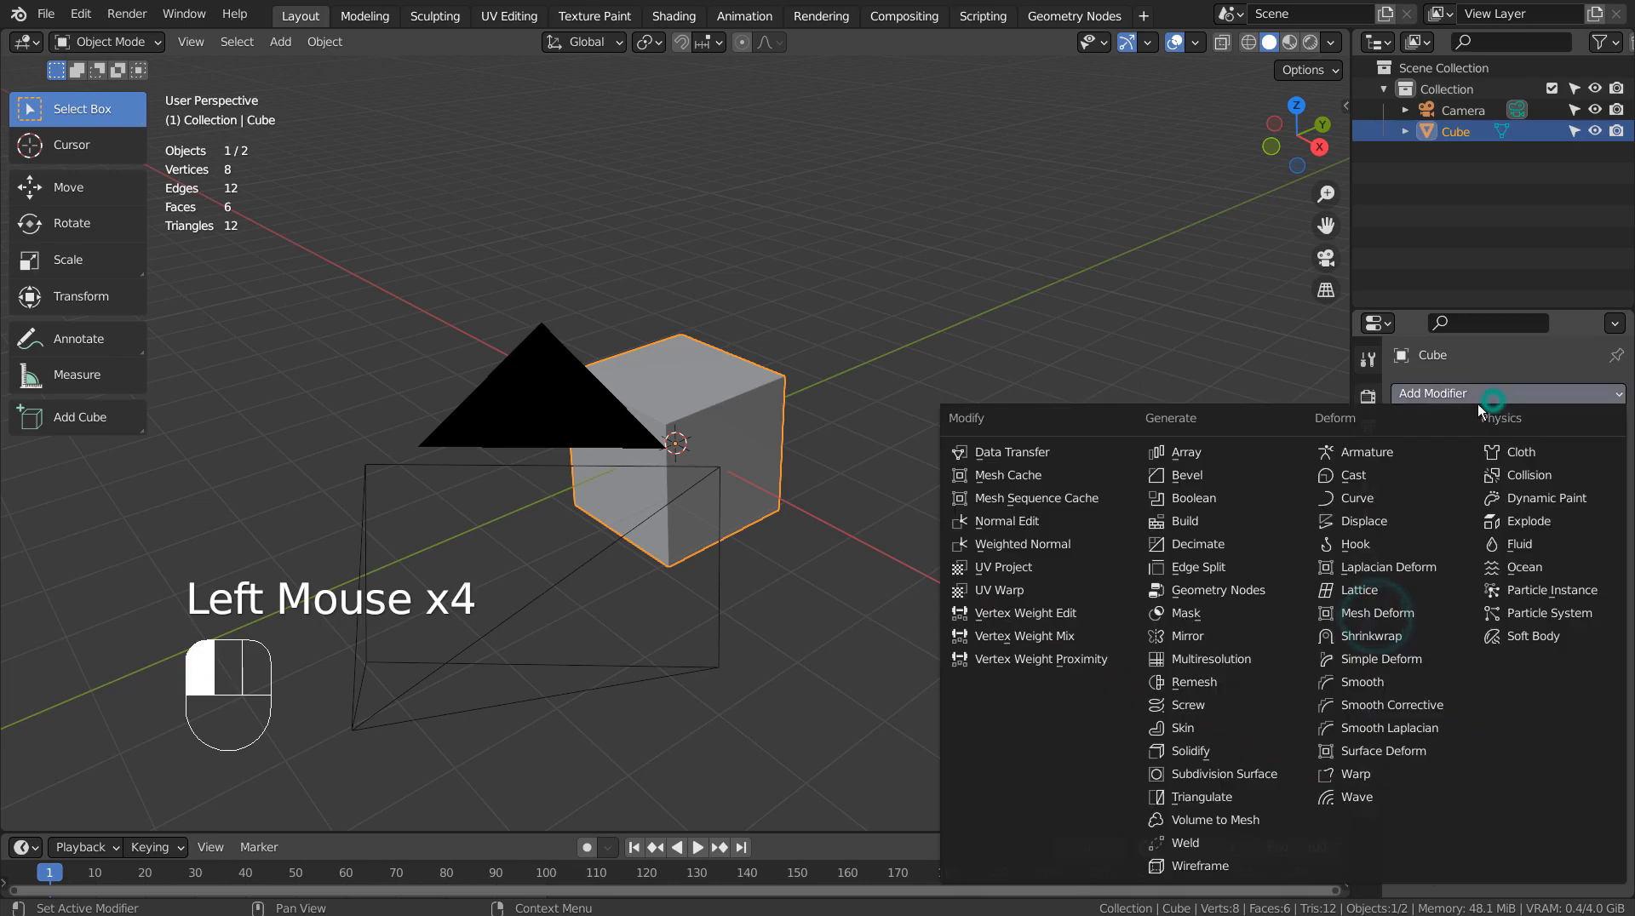
Step: Add an Array modifier to the cube with a count of 5 and a relative offset of 1.1 on X
{"action": "left_click", "coordinate": [1240, 458]}
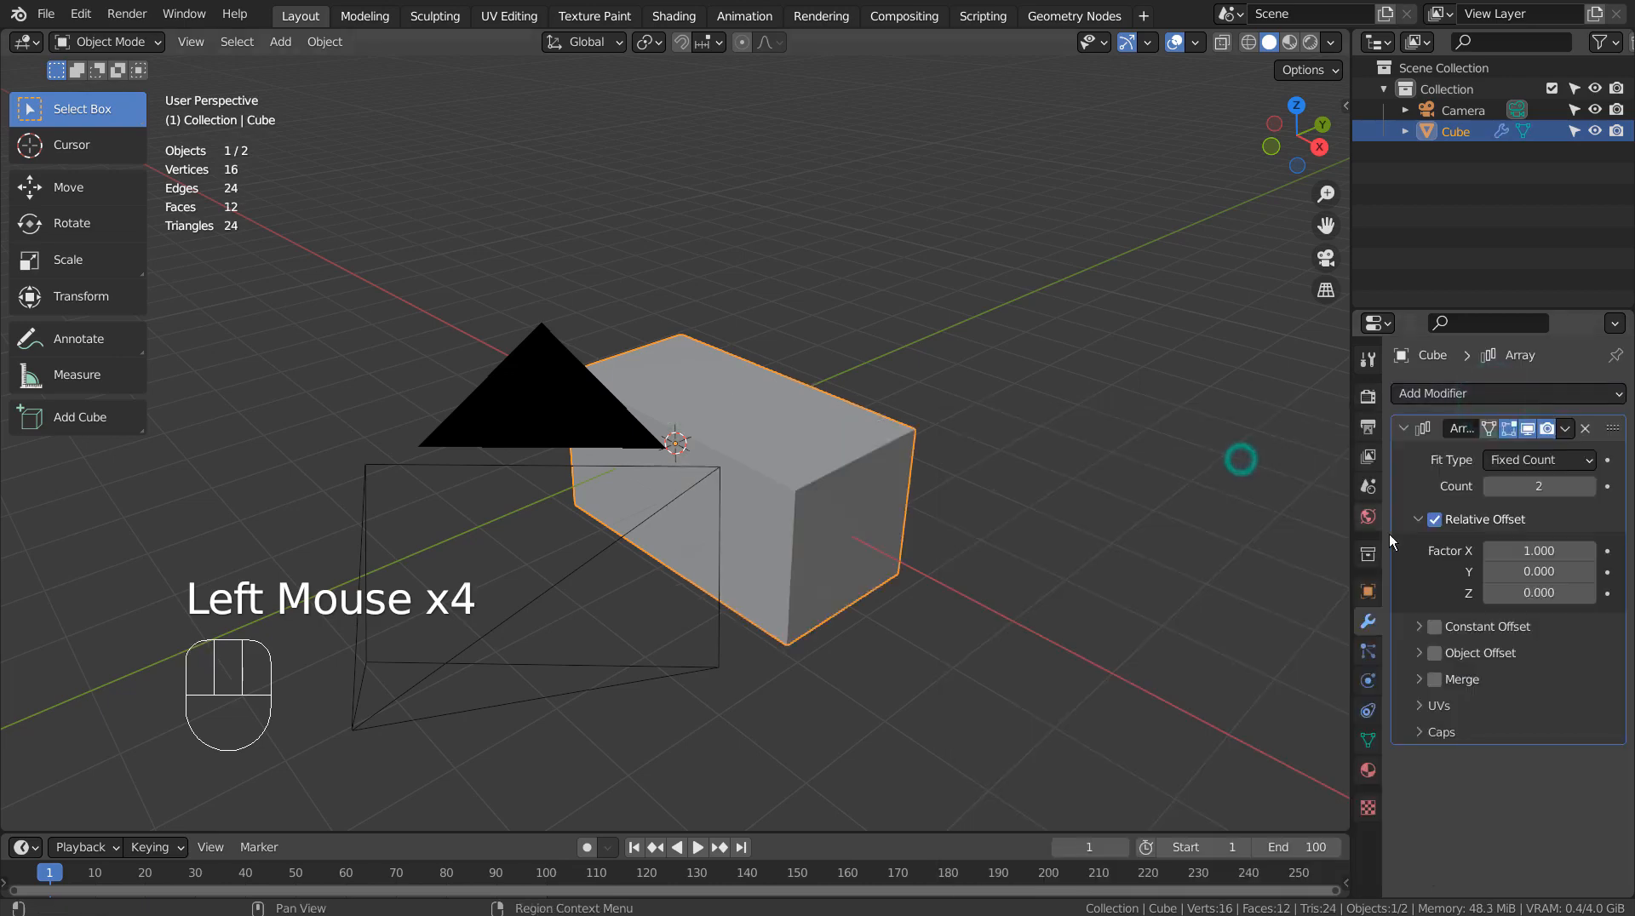
{"action": "left_click", "coordinate": [1539, 495]}
{"action": "type", "text": "5"}
{"action": "key", "text": "Return"}
{"action": "left_click", "coordinate": [1539, 494]}
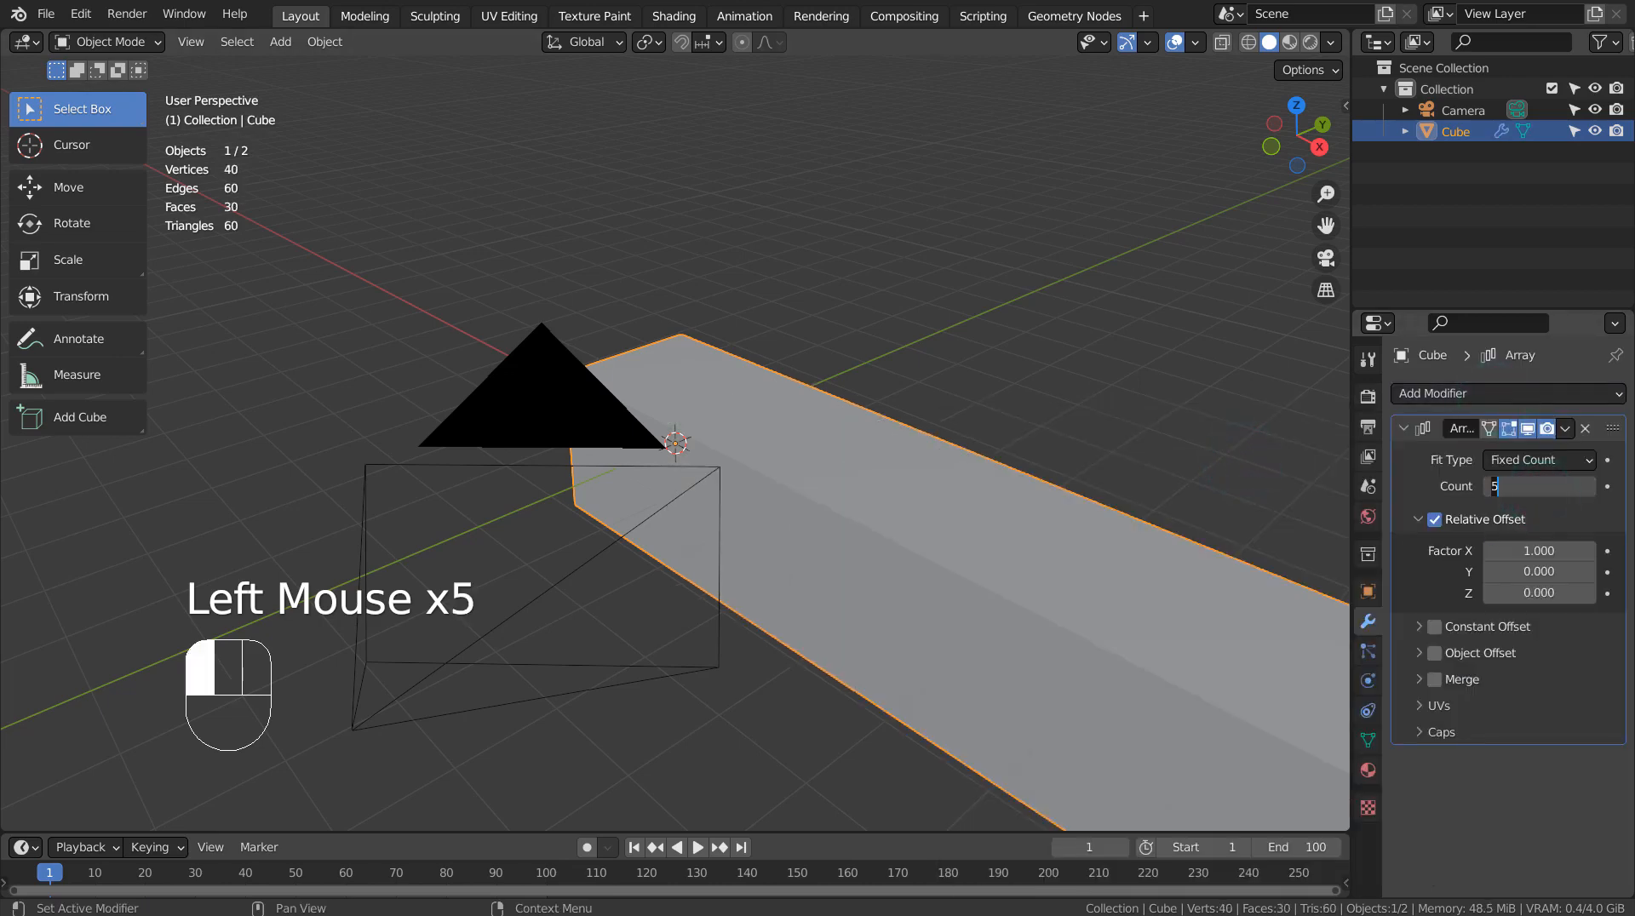
{"action": "left_click", "coordinate": [1533, 551]}
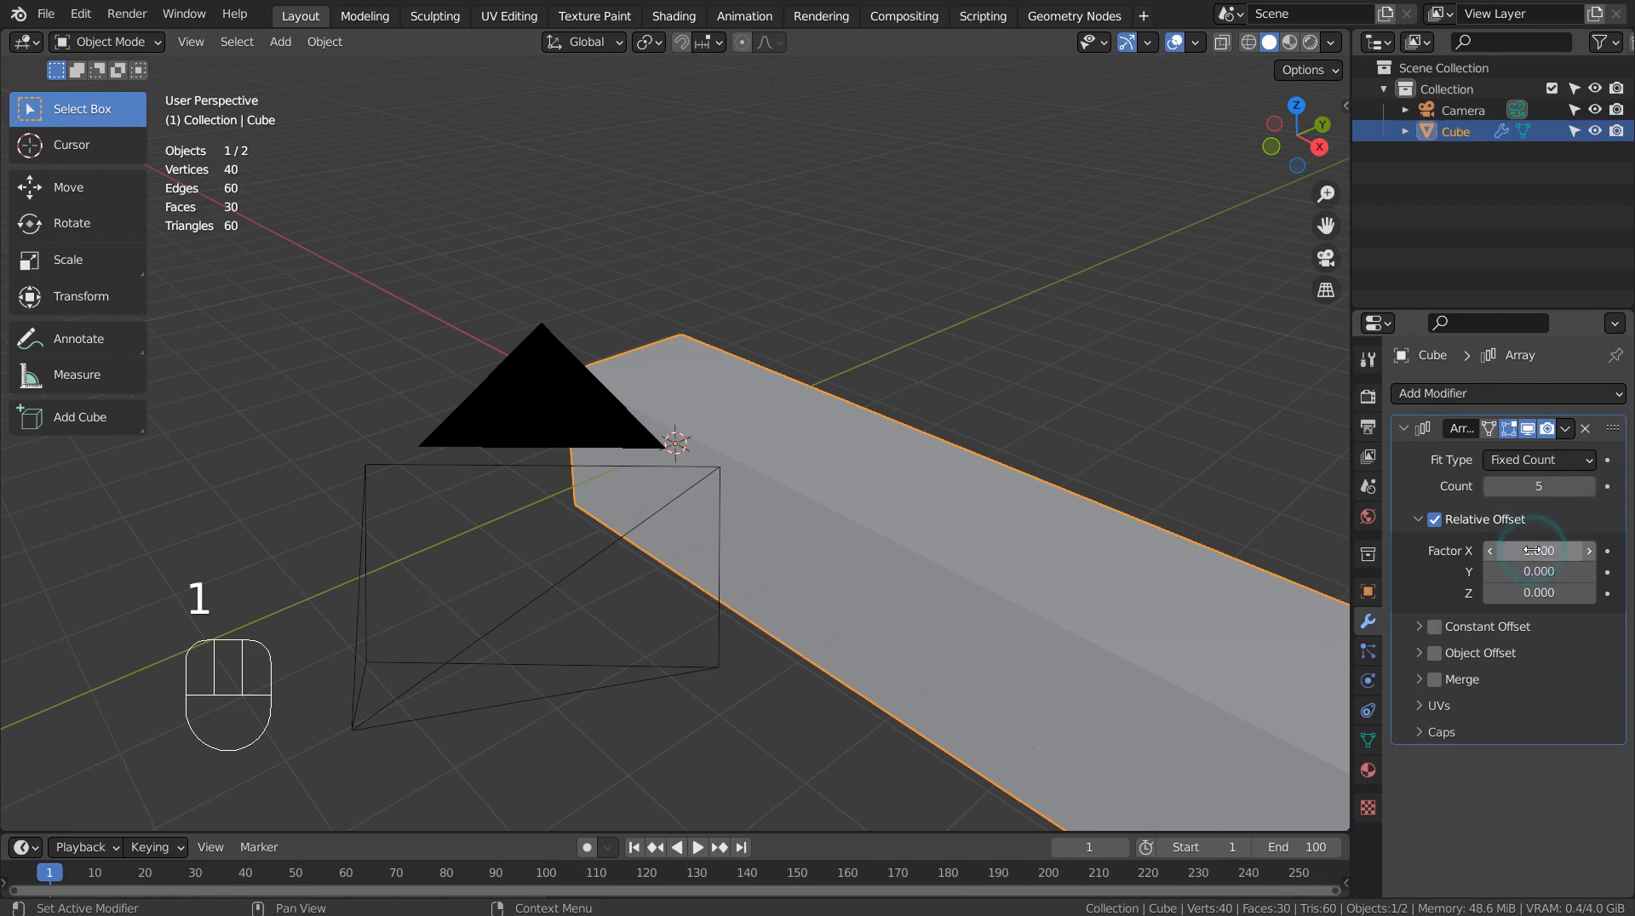
{"action": "left_click", "coordinate": [1533, 550]}
{"action": "type", "text": "1.1"}
{"action": "key", "text": "Return"}
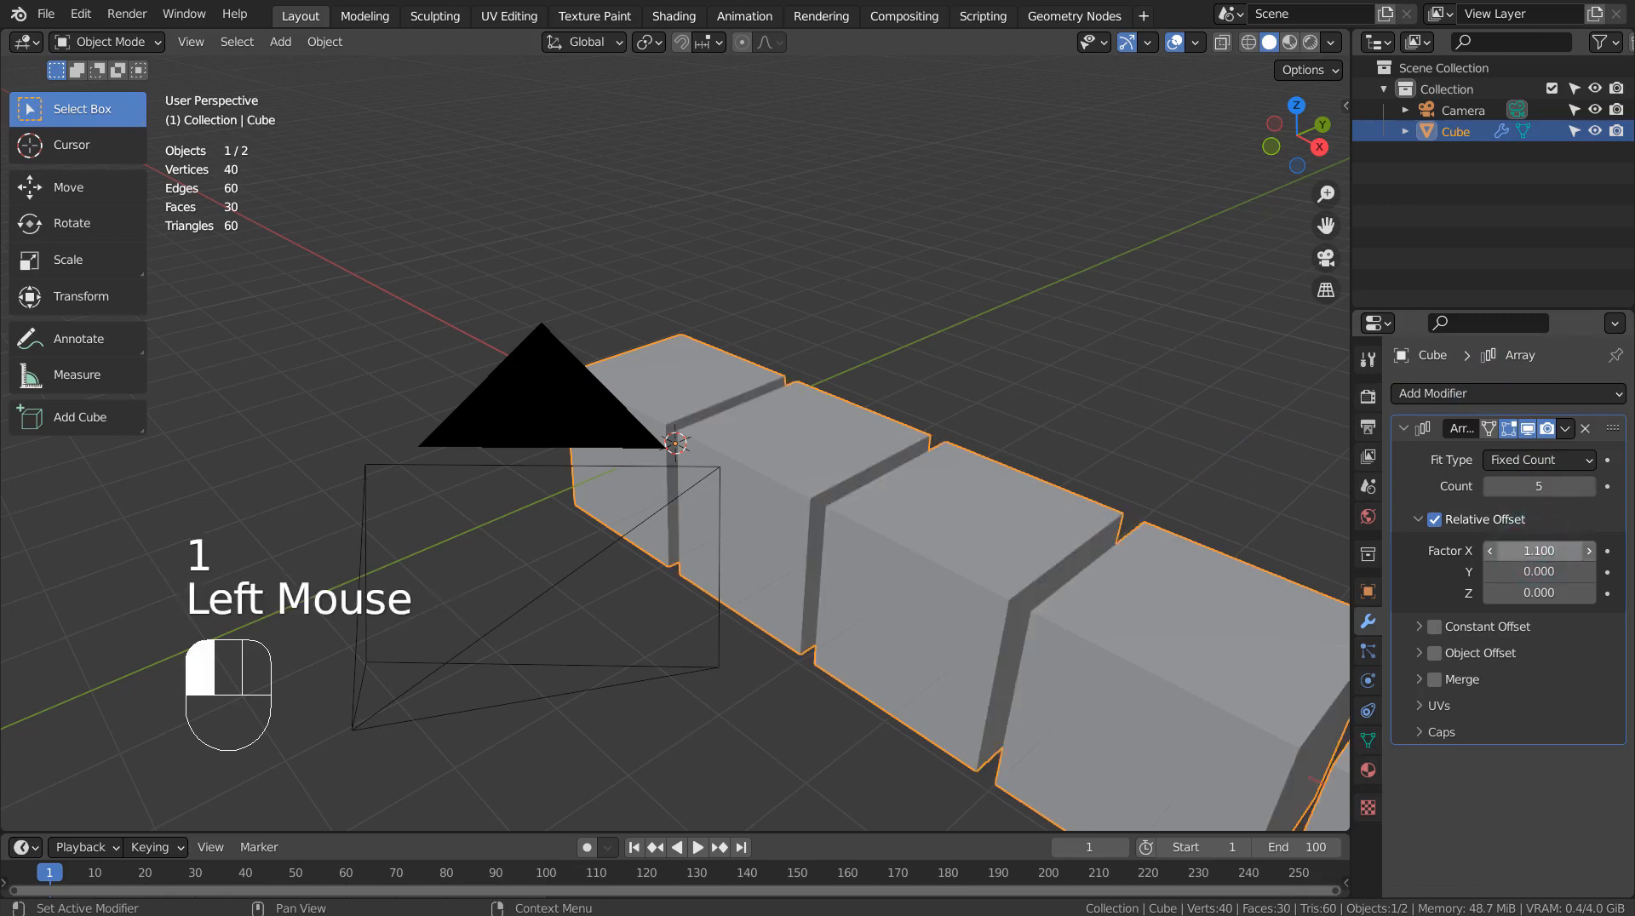
Step: Add a second Array modifier to the cube and set its count to 5
{"action": "scroll", "coordinate": [1163, 509], "scroll_direction": "down", "scroll_amount": 3}
{"action": "middle_click_drag", "start_coordinate": [1163, 509], "coordinate": [881, 588], "text": "shift"}
{"action": "left_click", "coordinate": [1401, 396]}
{"action": "left_click", "coordinate": [1277, 446]}
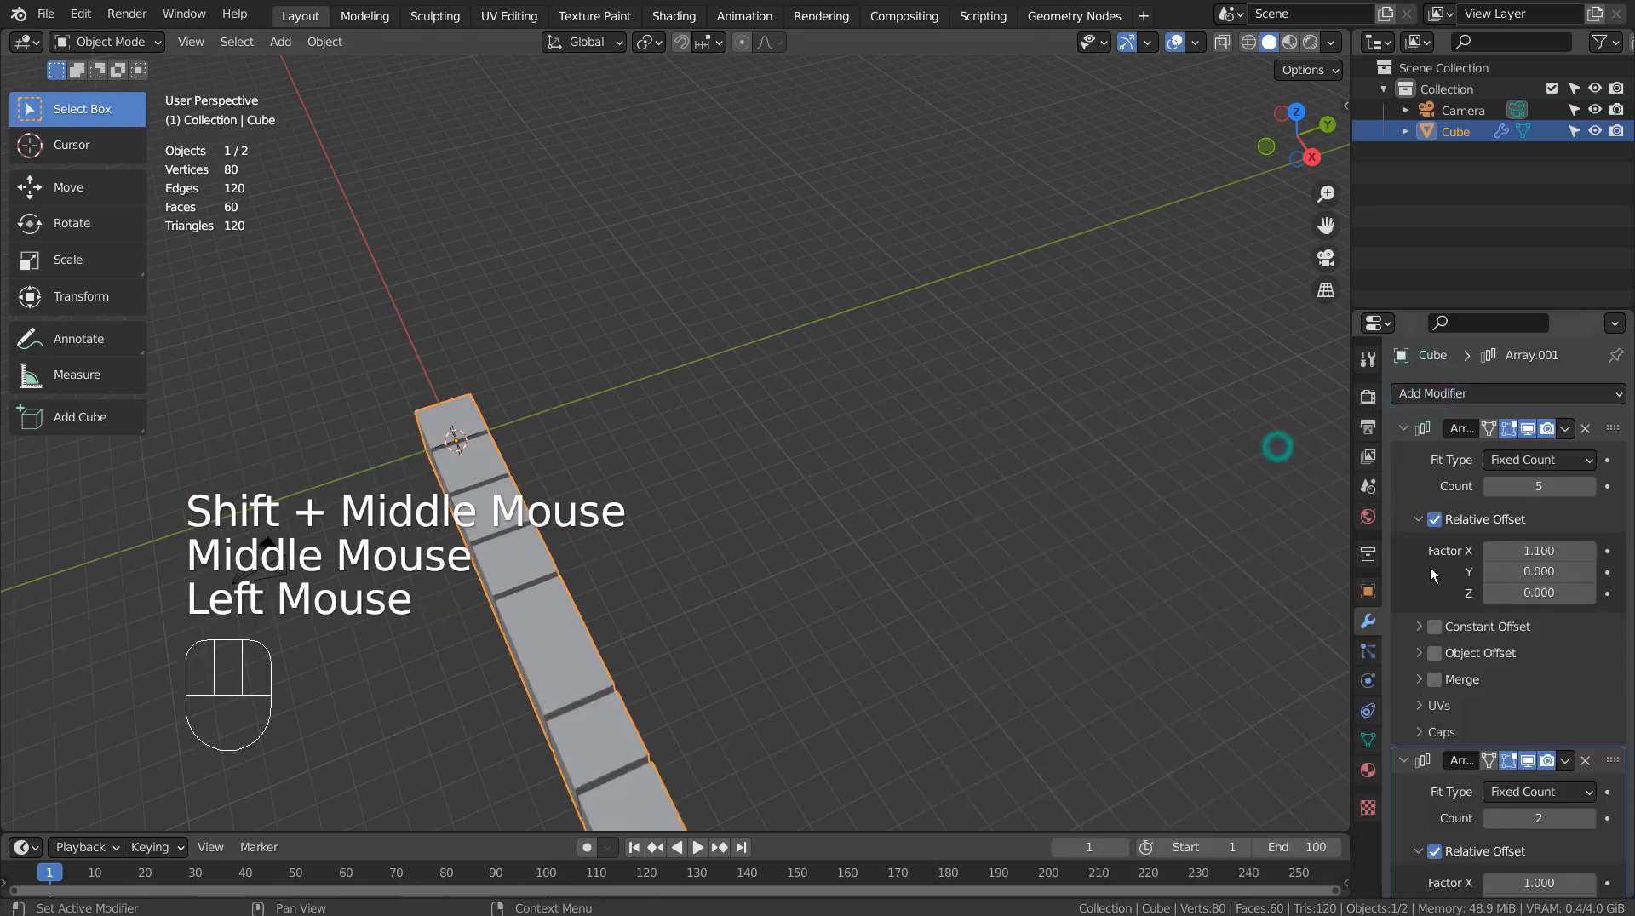
{"action": "scroll", "coordinate": [1508, 688], "scroll_direction": "down", "scroll_amount": 2}
{"action": "left_click", "coordinate": [1550, 638]}
{"action": "type", "text": "5"}
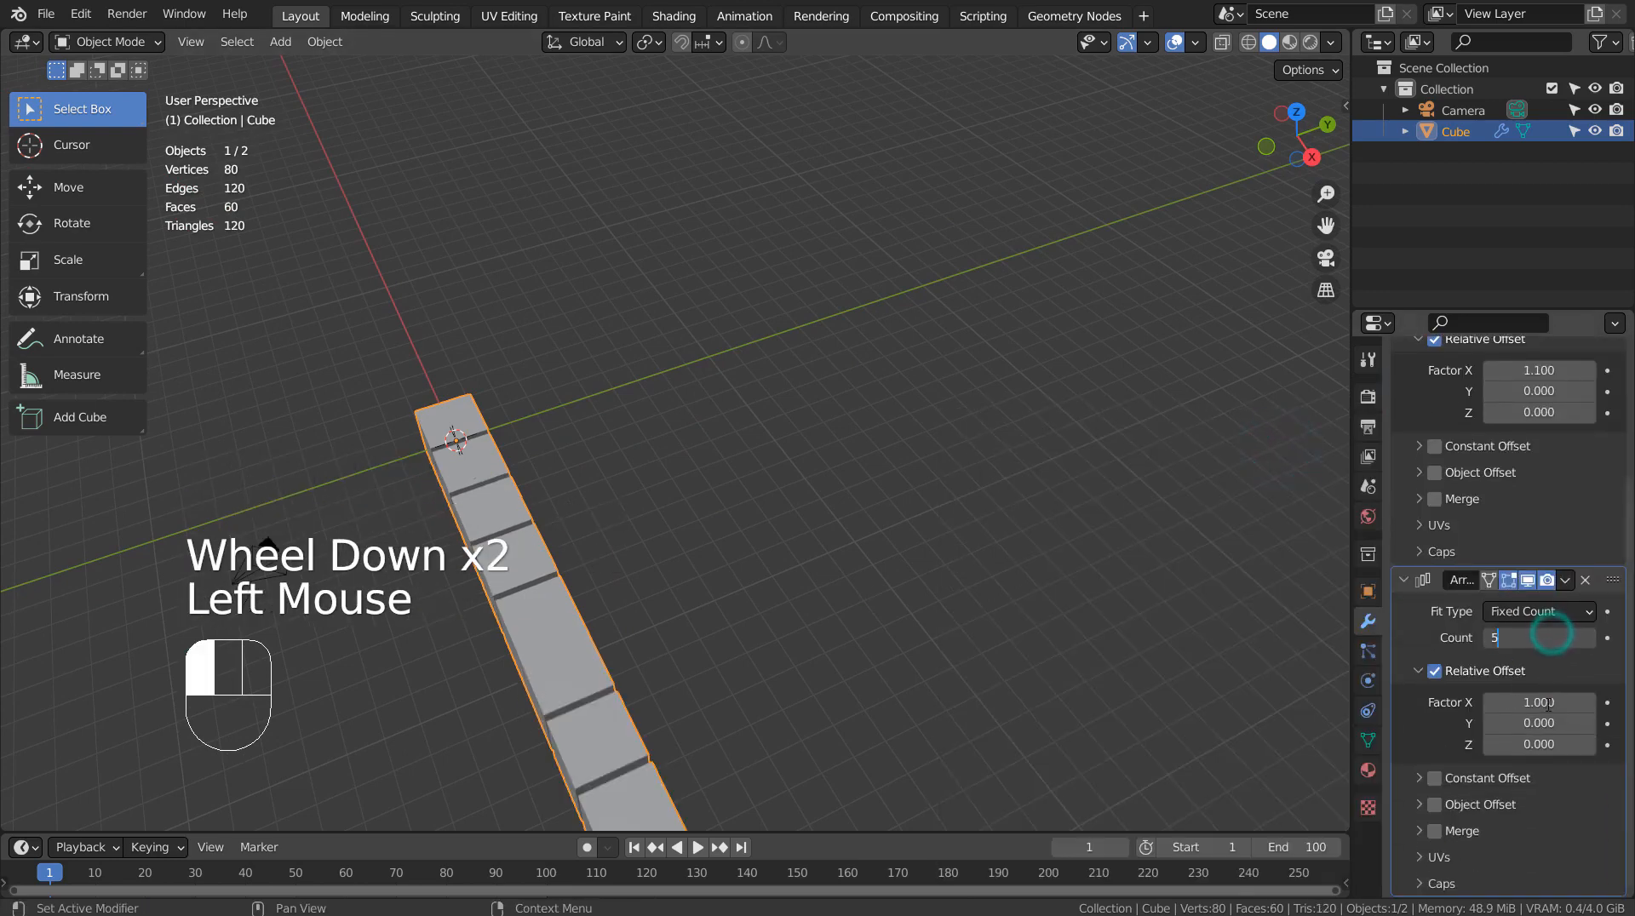
{"action": "key", "text": "Return"}
Step: Set the second array's relative offset to X 0 and Y 1.1, and collapse both modifiers' settings
{"action": "left_click", "coordinate": [1547, 706]}
{"action": "type", "text": "0"}
{"action": "key", "text": "Tab"}
{"action": "type", "text": "1.1"}
{"action": "key", "text": "Return"}
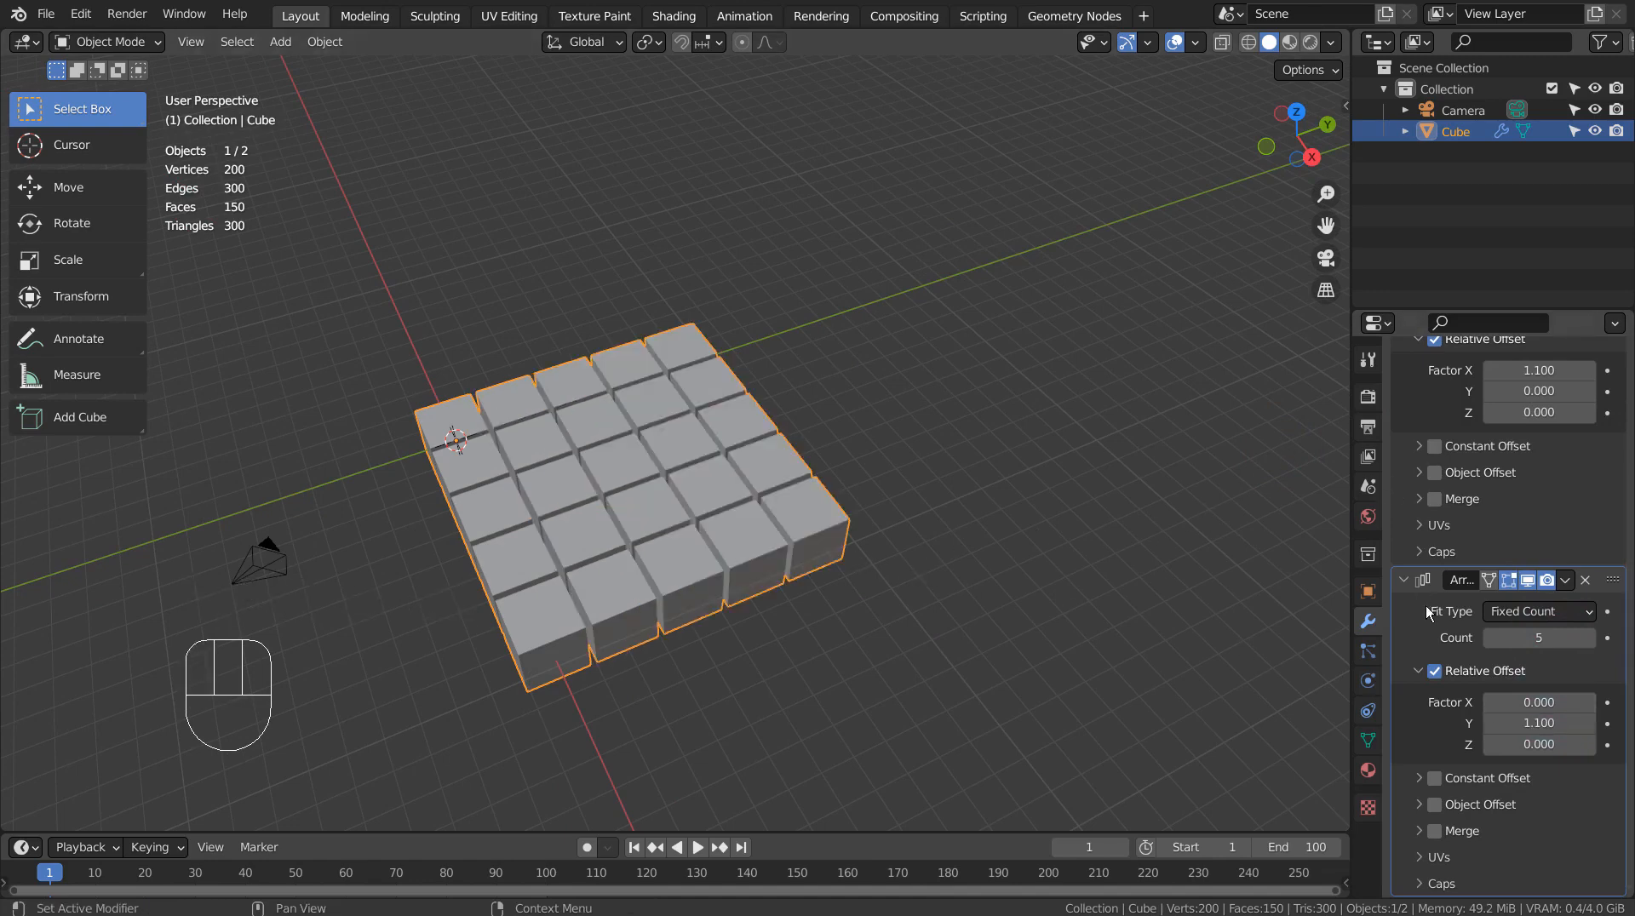
{"action": "left_click", "coordinate": [1404, 584]}
{"action": "left_click", "coordinate": [1404, 431]}
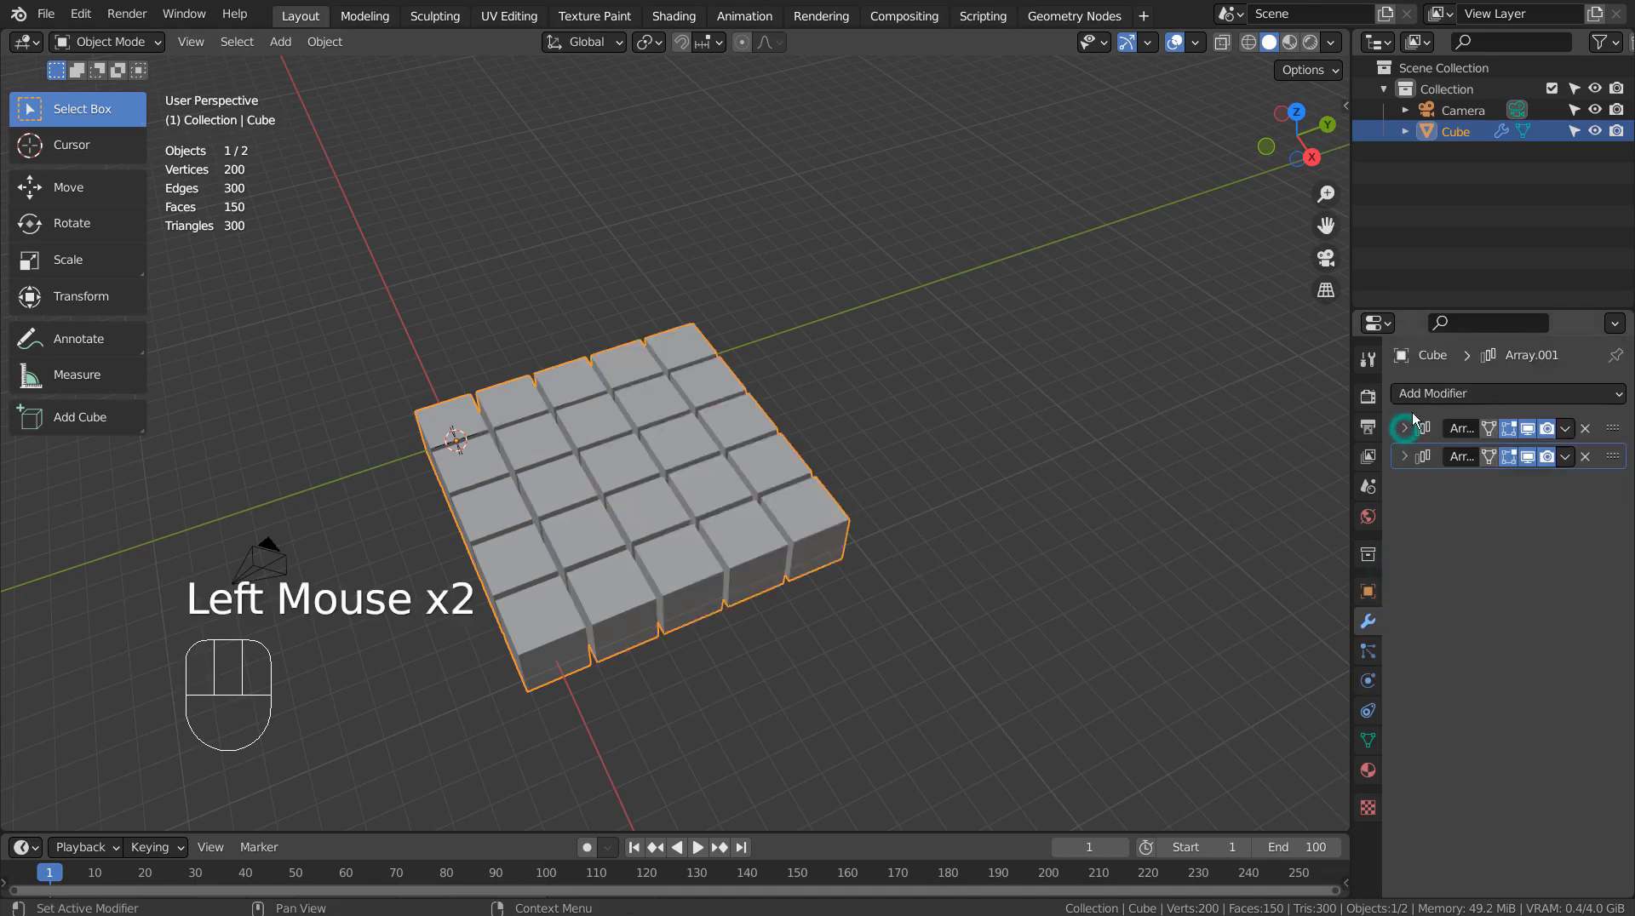
Step: Add a third Array modifier with a count of 1 and a relative offset of X 0 and Z 1.1
{"action": "left_click", "coordinate": [1422, 394]}
{"action": "left_click", "coordinate": [1256, 452]}
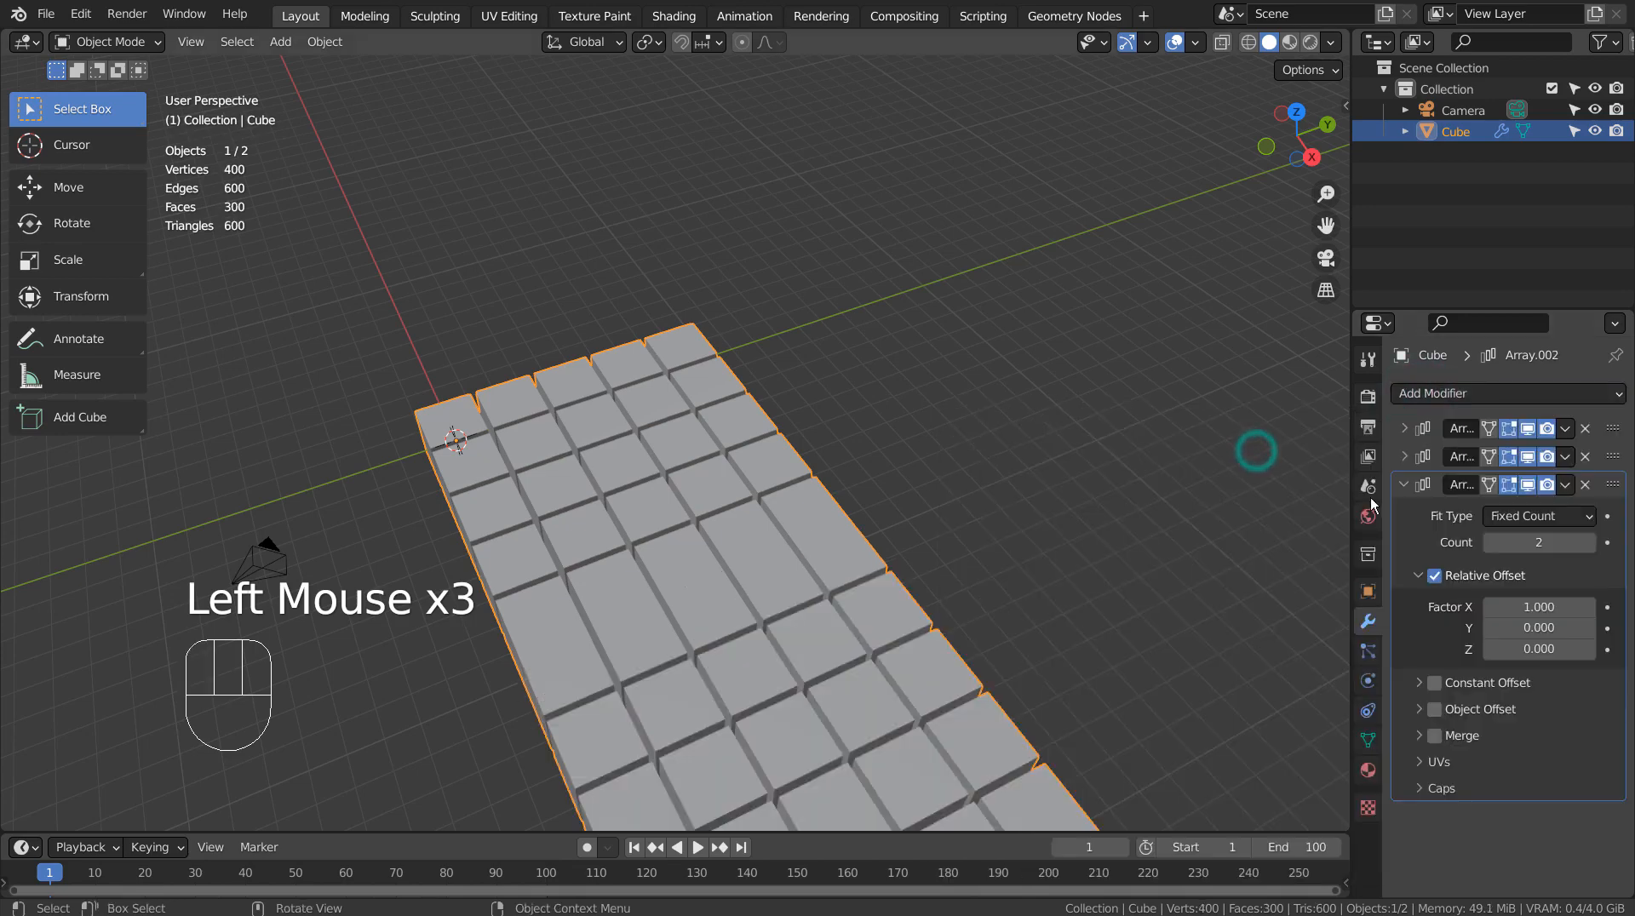
{"action": "left_click", "coordinate": [1513, 545]}
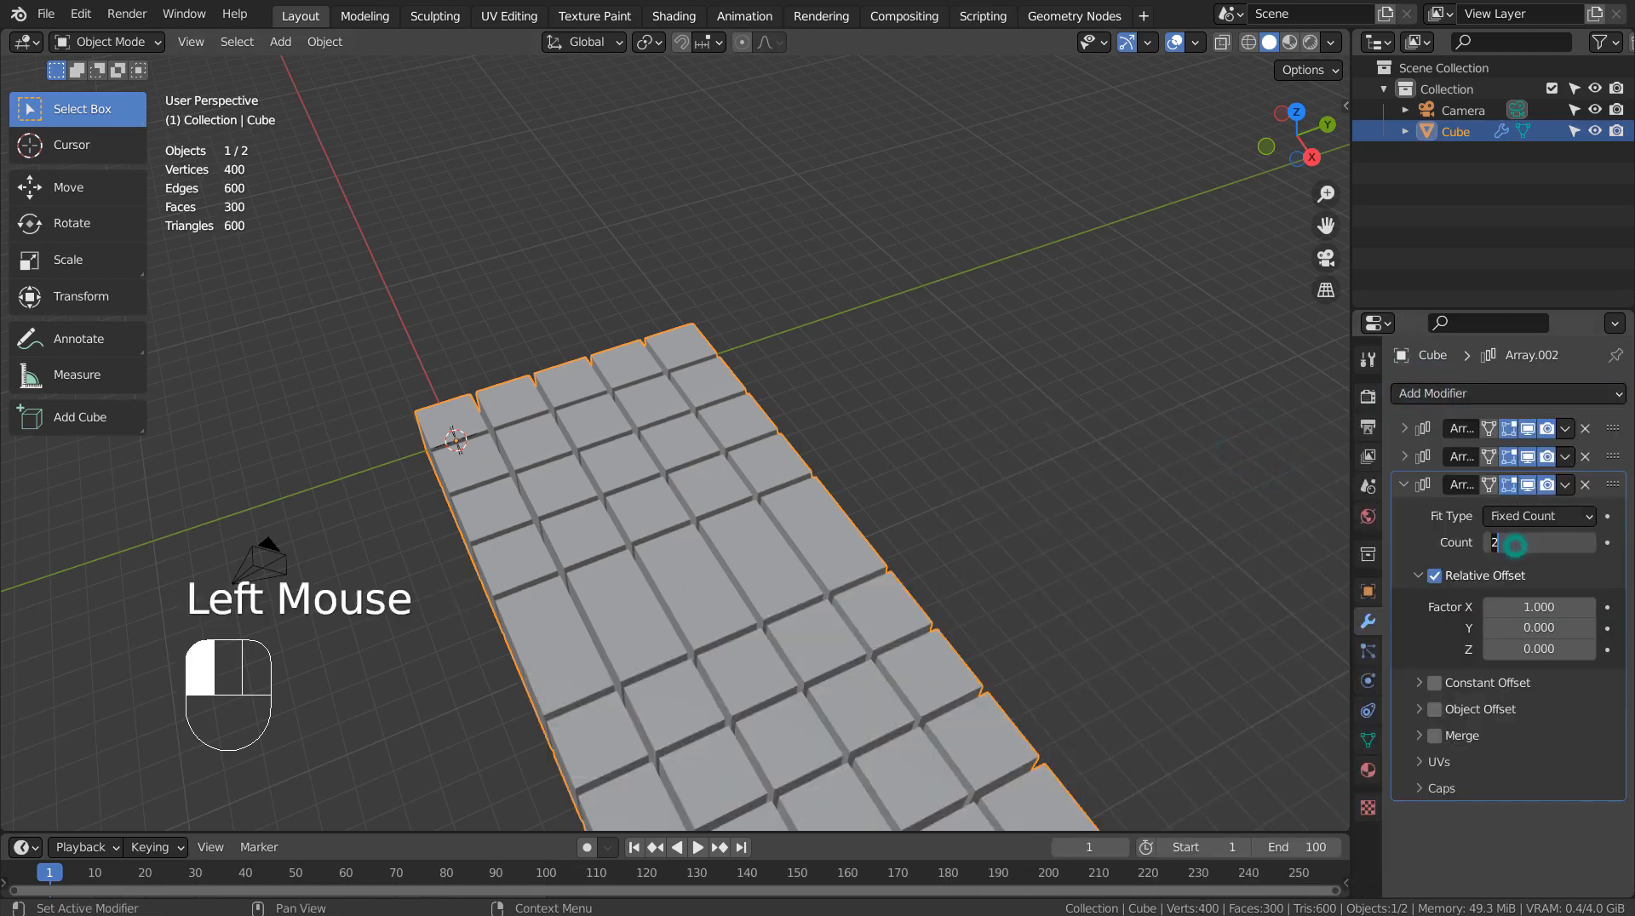
{"action": "type", "text": "1"}
{"action": "key", "text": "Return"}
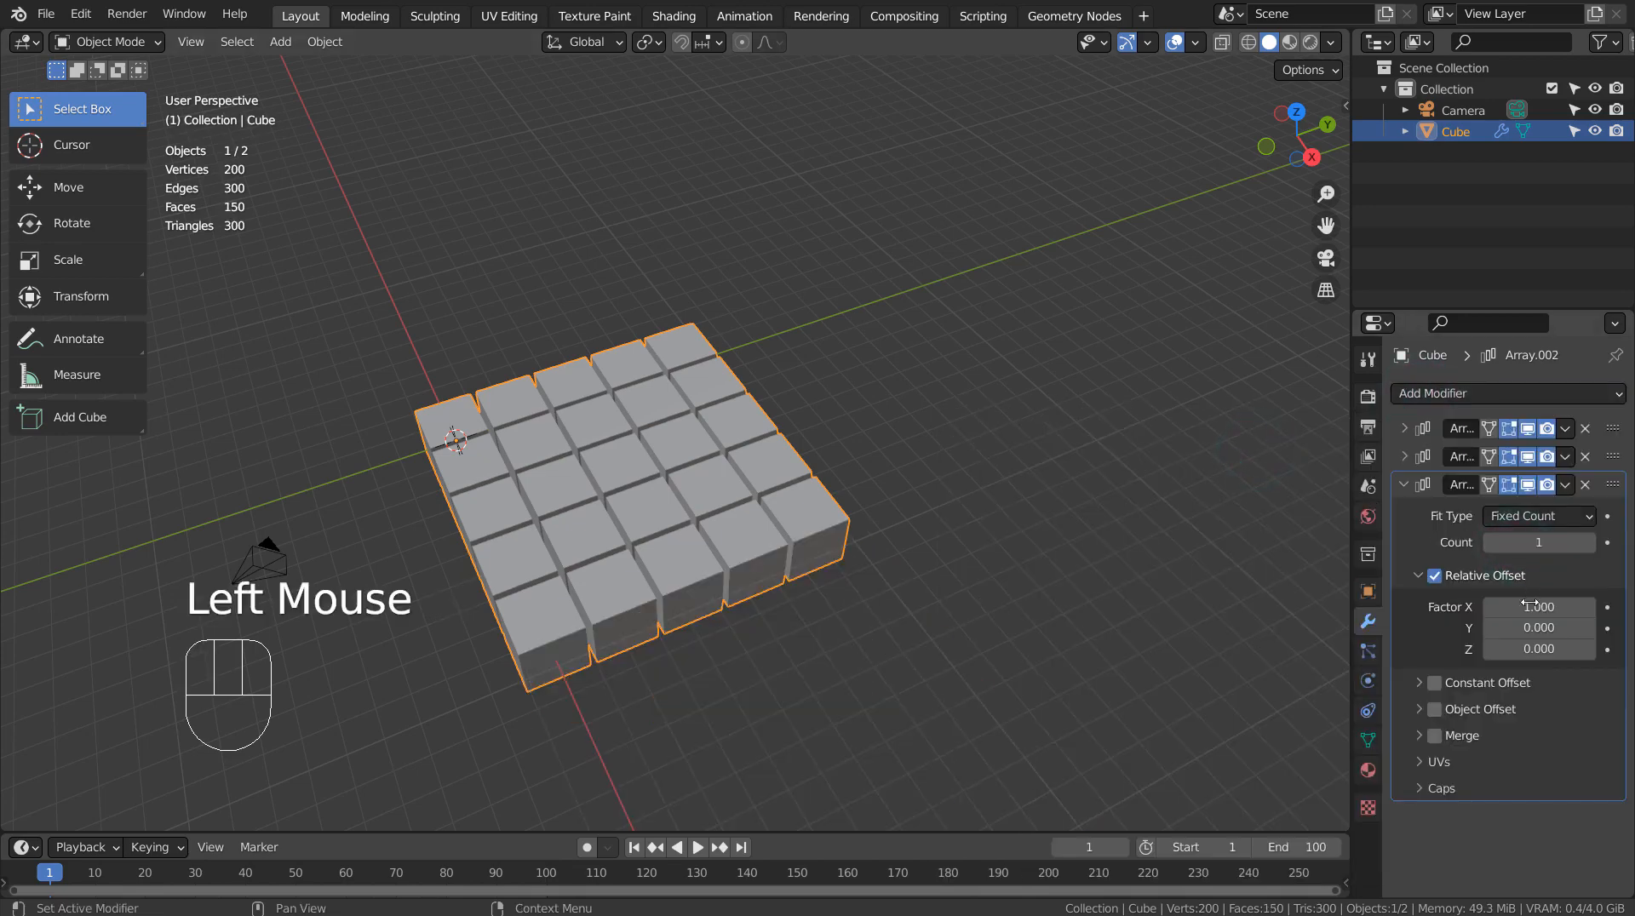
{"action": "double_click", "coordinate": [1525, 647]}
{"action": "type", "text": "1.1"}
{"action": "key", "text": "Return"}
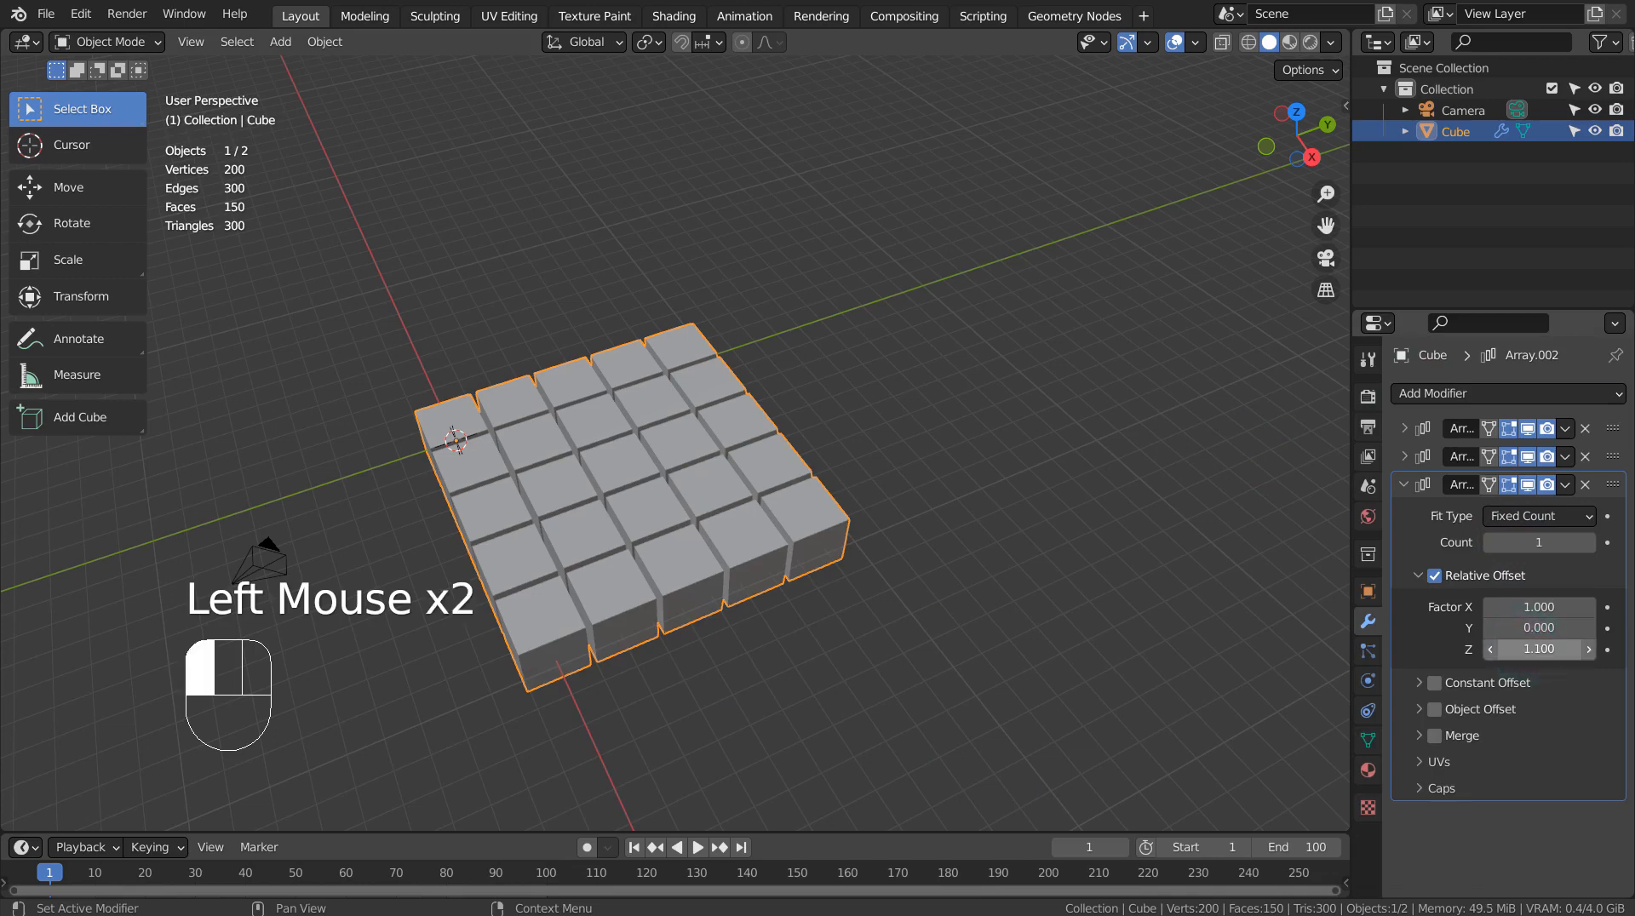
{"action": "double_click", "coordinate": [1542, 606]}
{"action": "type", "text": "0"}
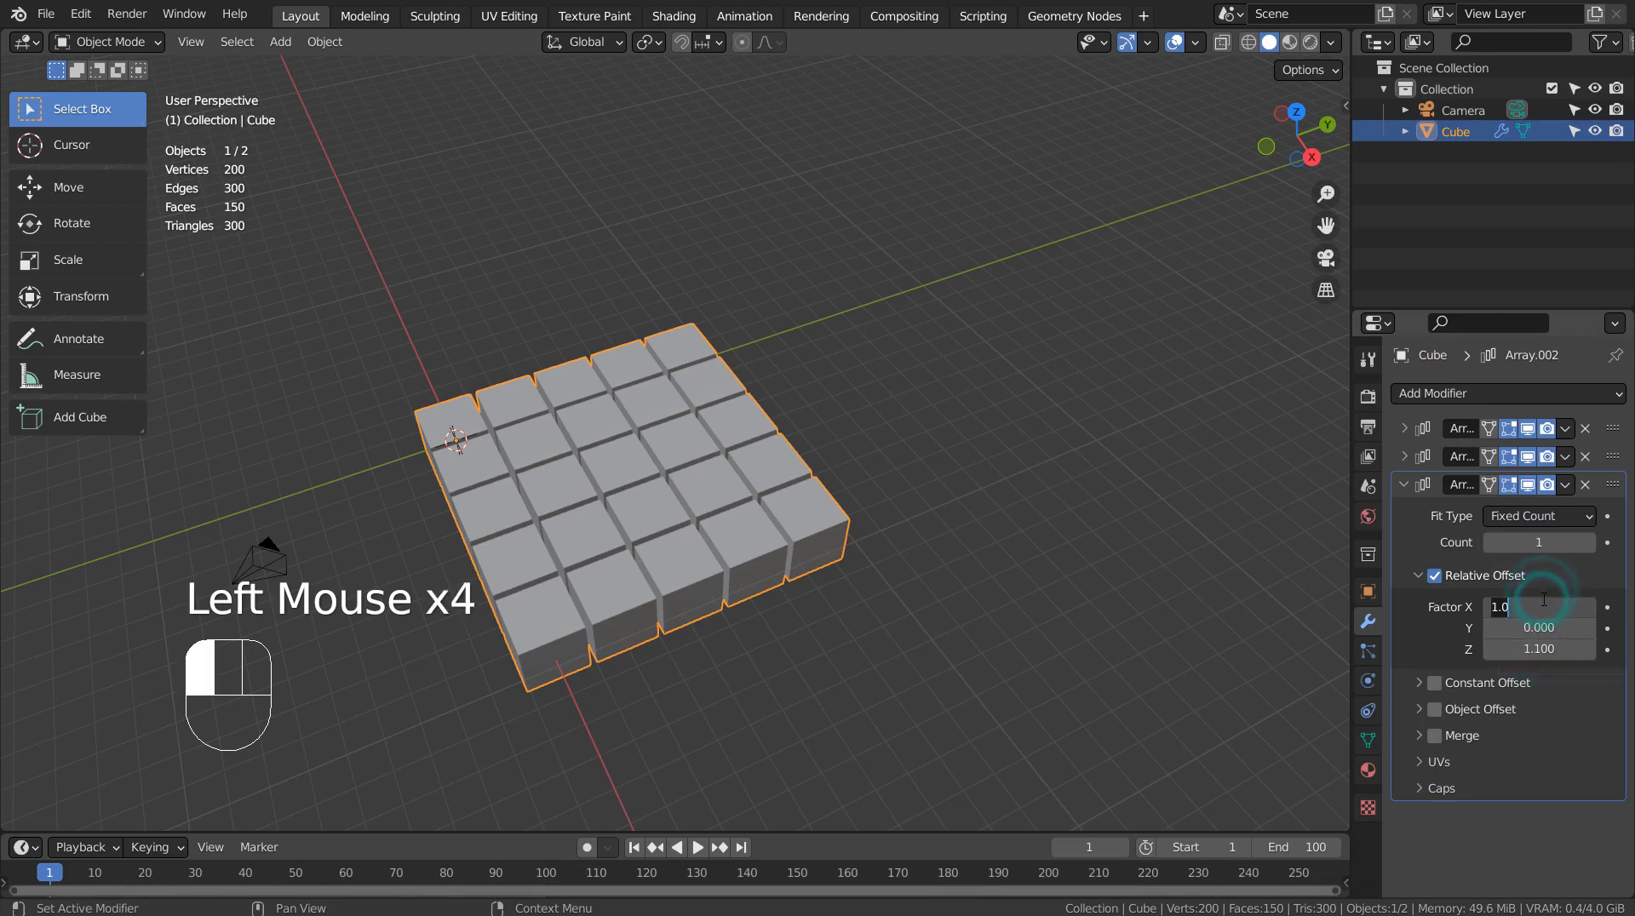
{"action": "key", "text": "Return"}
Step: Raise the third array's count to 5 to stack the cube grid vertically
{"action": "double_click", "coordinate": [1550, 540]}
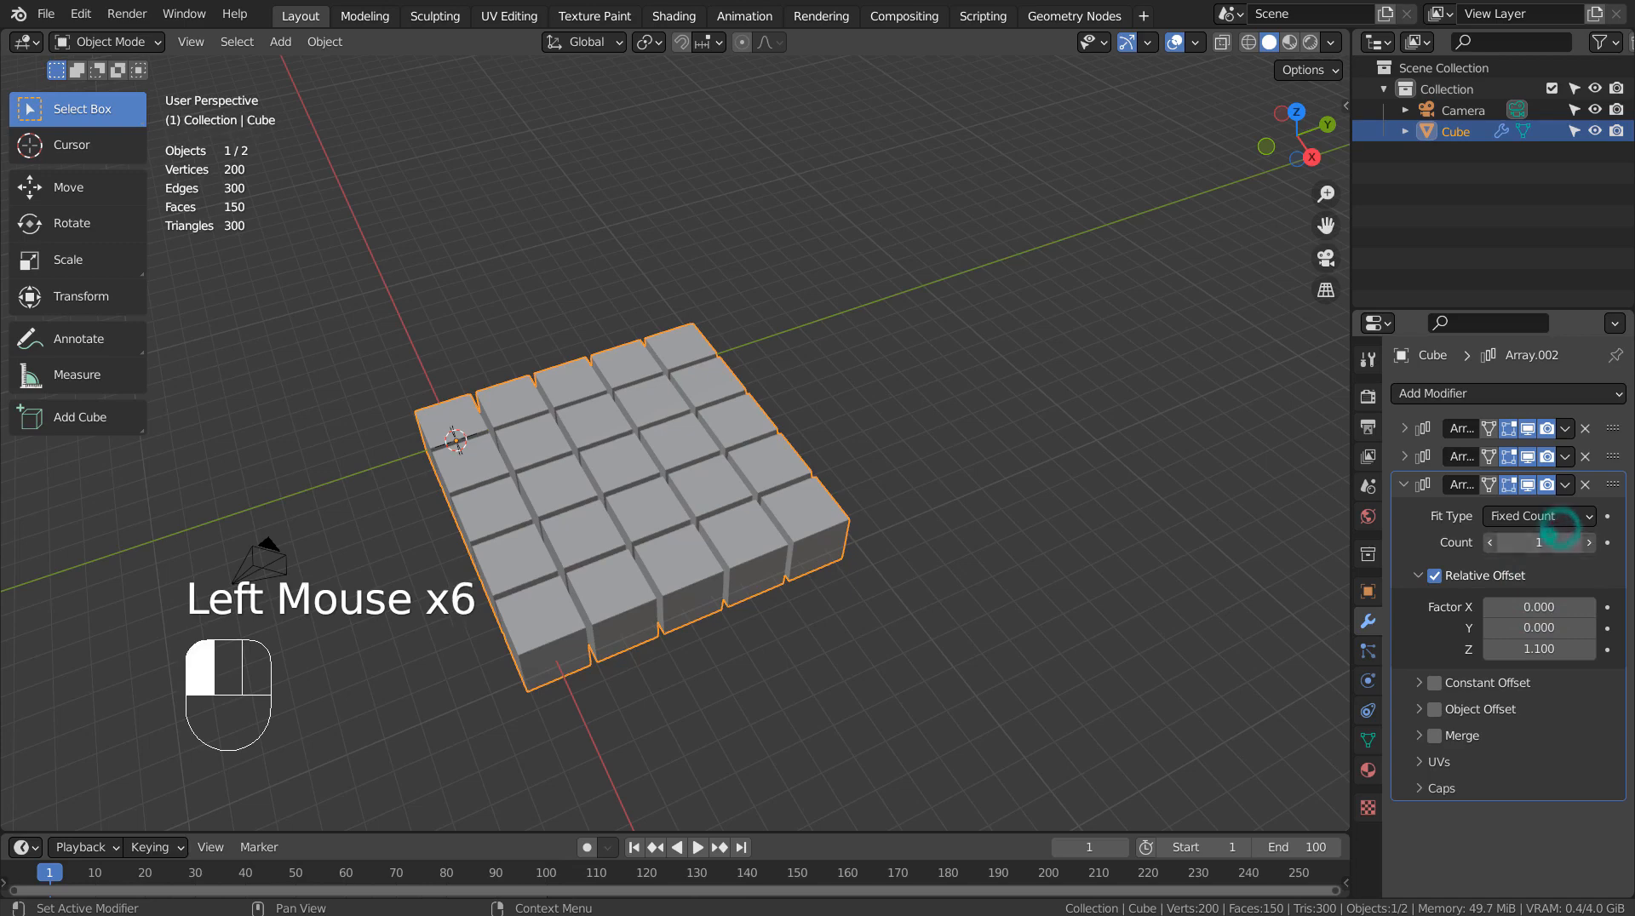
{"action": "key", "text": "Return"}
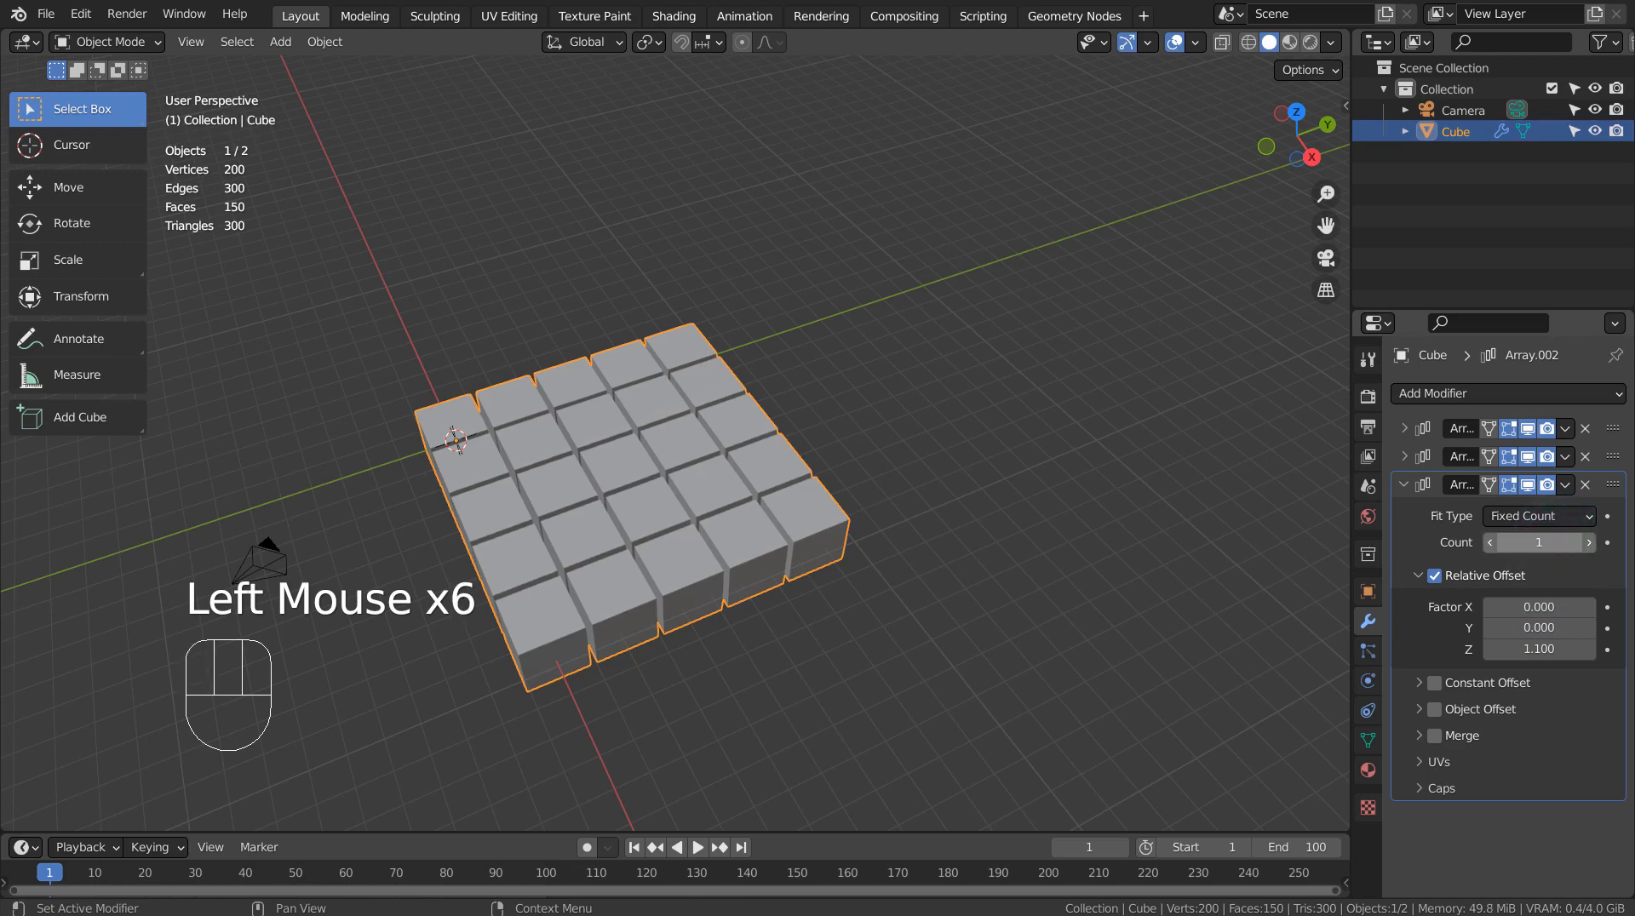
{"action": "left_click_drag", "start_coordinate": [1539, 543], "coordinate": [1576, 544]}
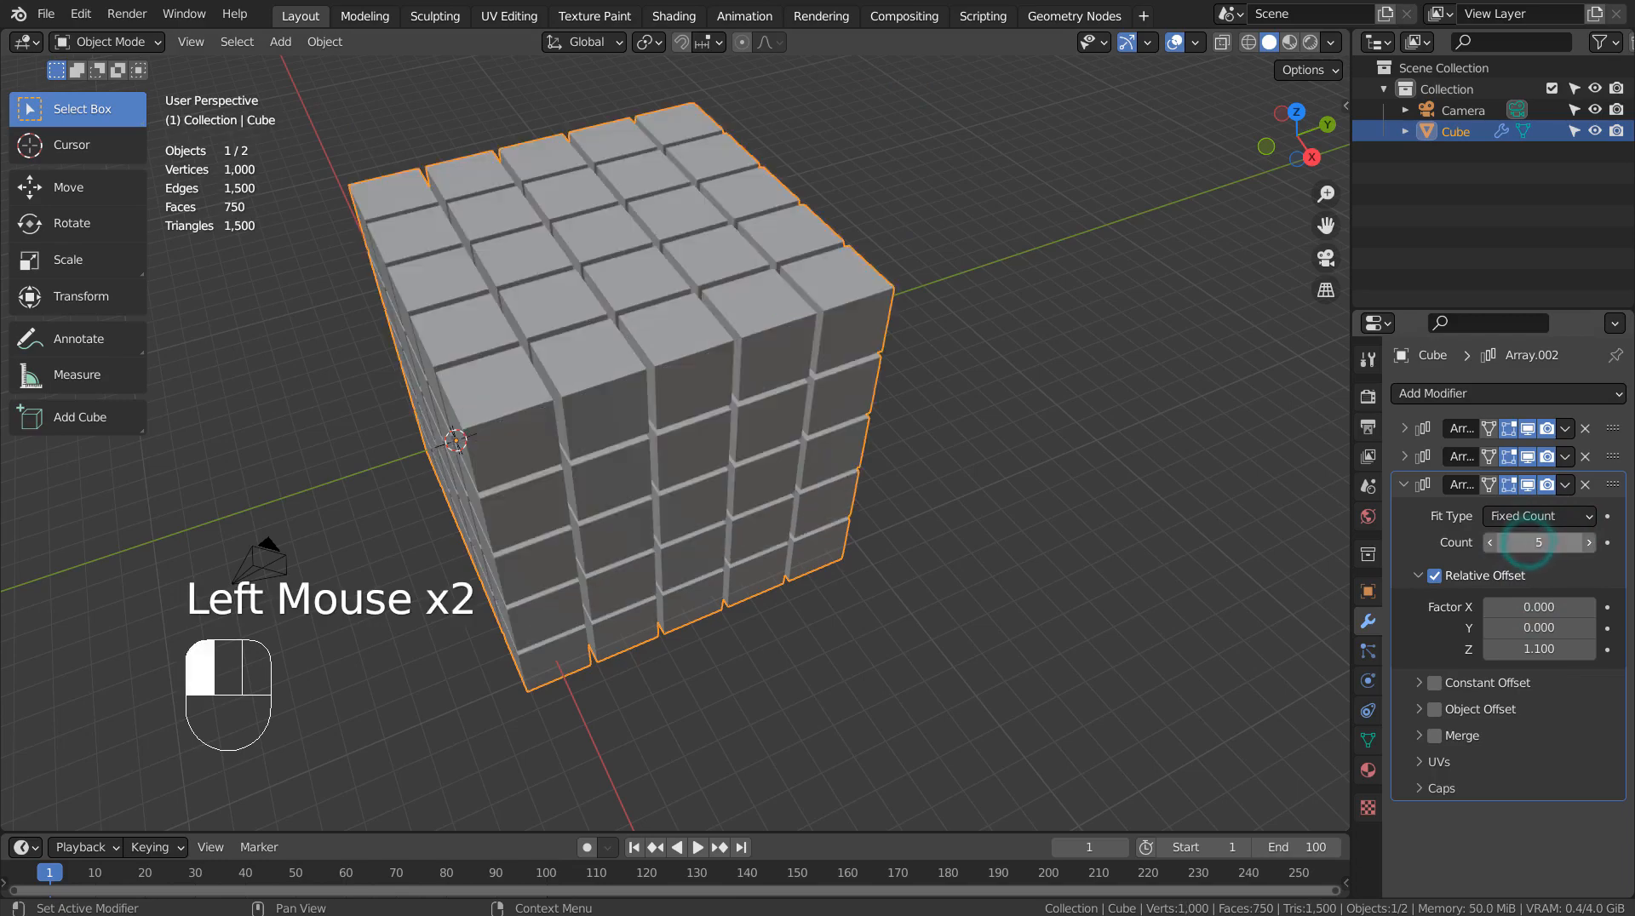
{"action": "middle_click_drag", "start_coordinate": [1191, 545], "coordinate": [992, 539]}
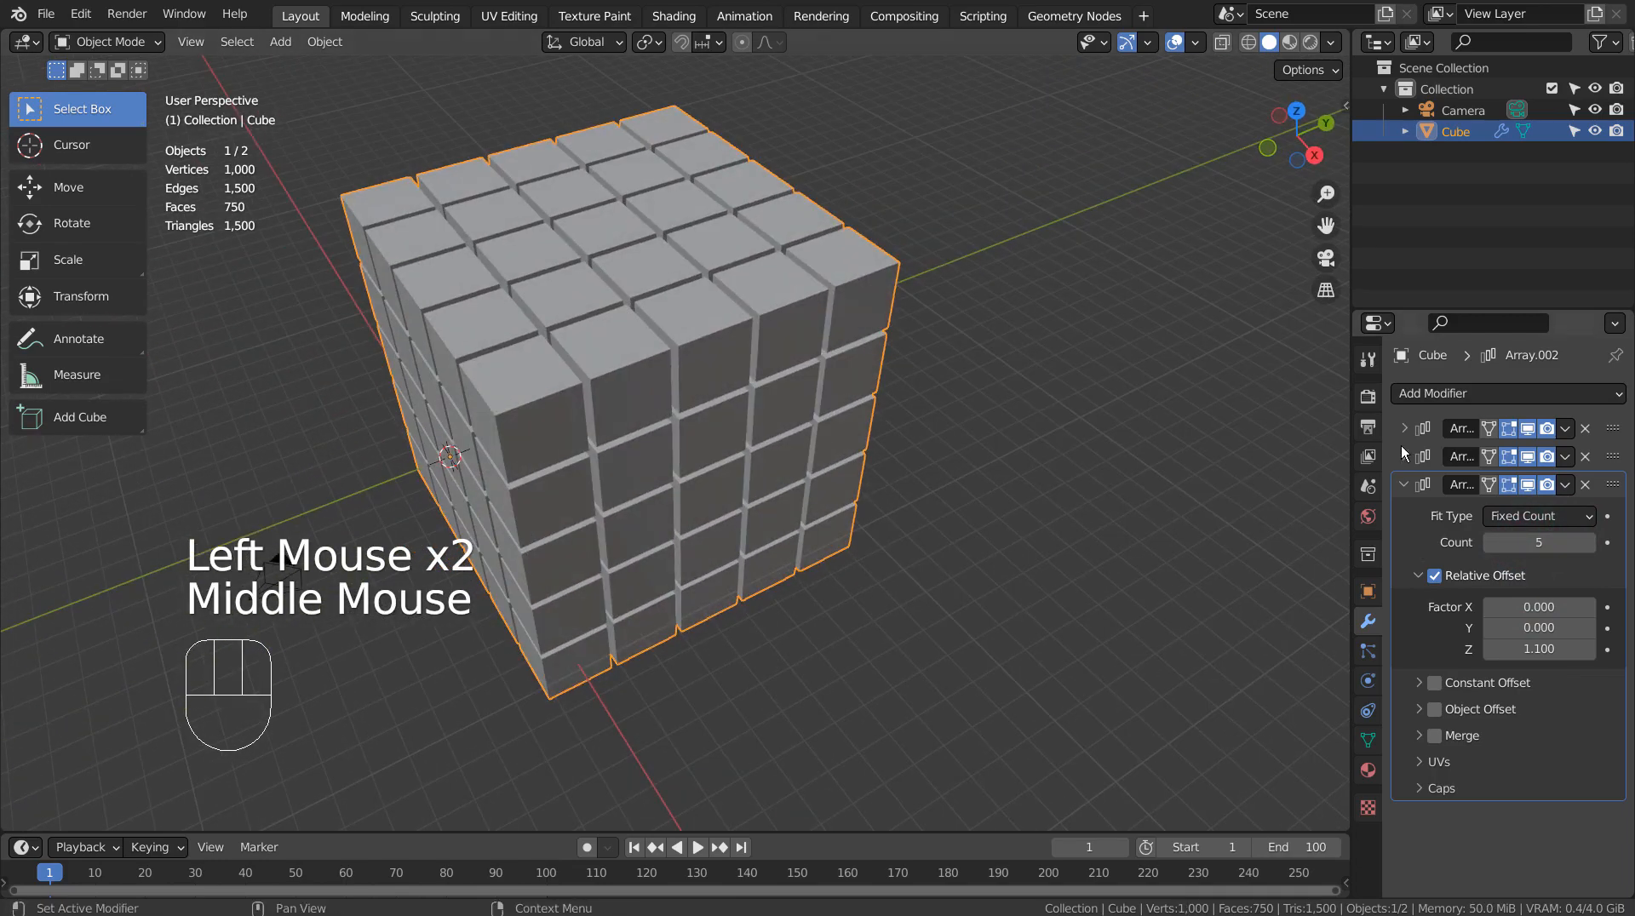
Step: Apply the X-direction and Y-direction Array modifiers, keeping only the vertical array live
{"action": "left_click", "coordinate": [1404, 430]}
{"action": "left_click", "coordinate": [1432, 426]}
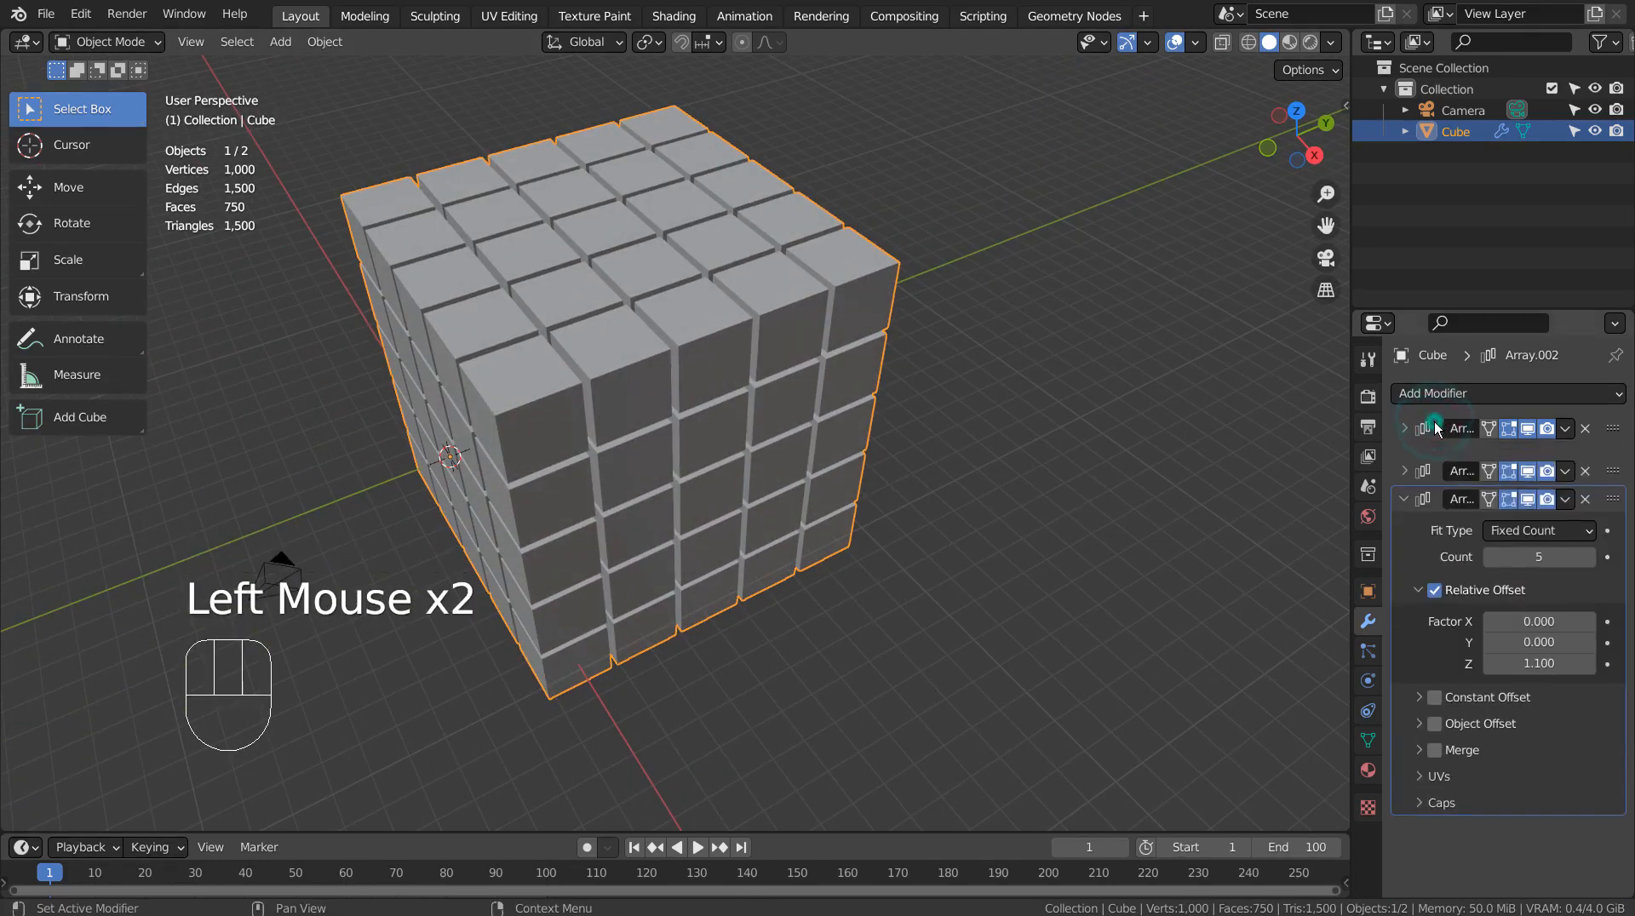
{"action": "key", "text": "ctrl+a"}
{"action": "left_click", "coordinate": [1429, 428]}
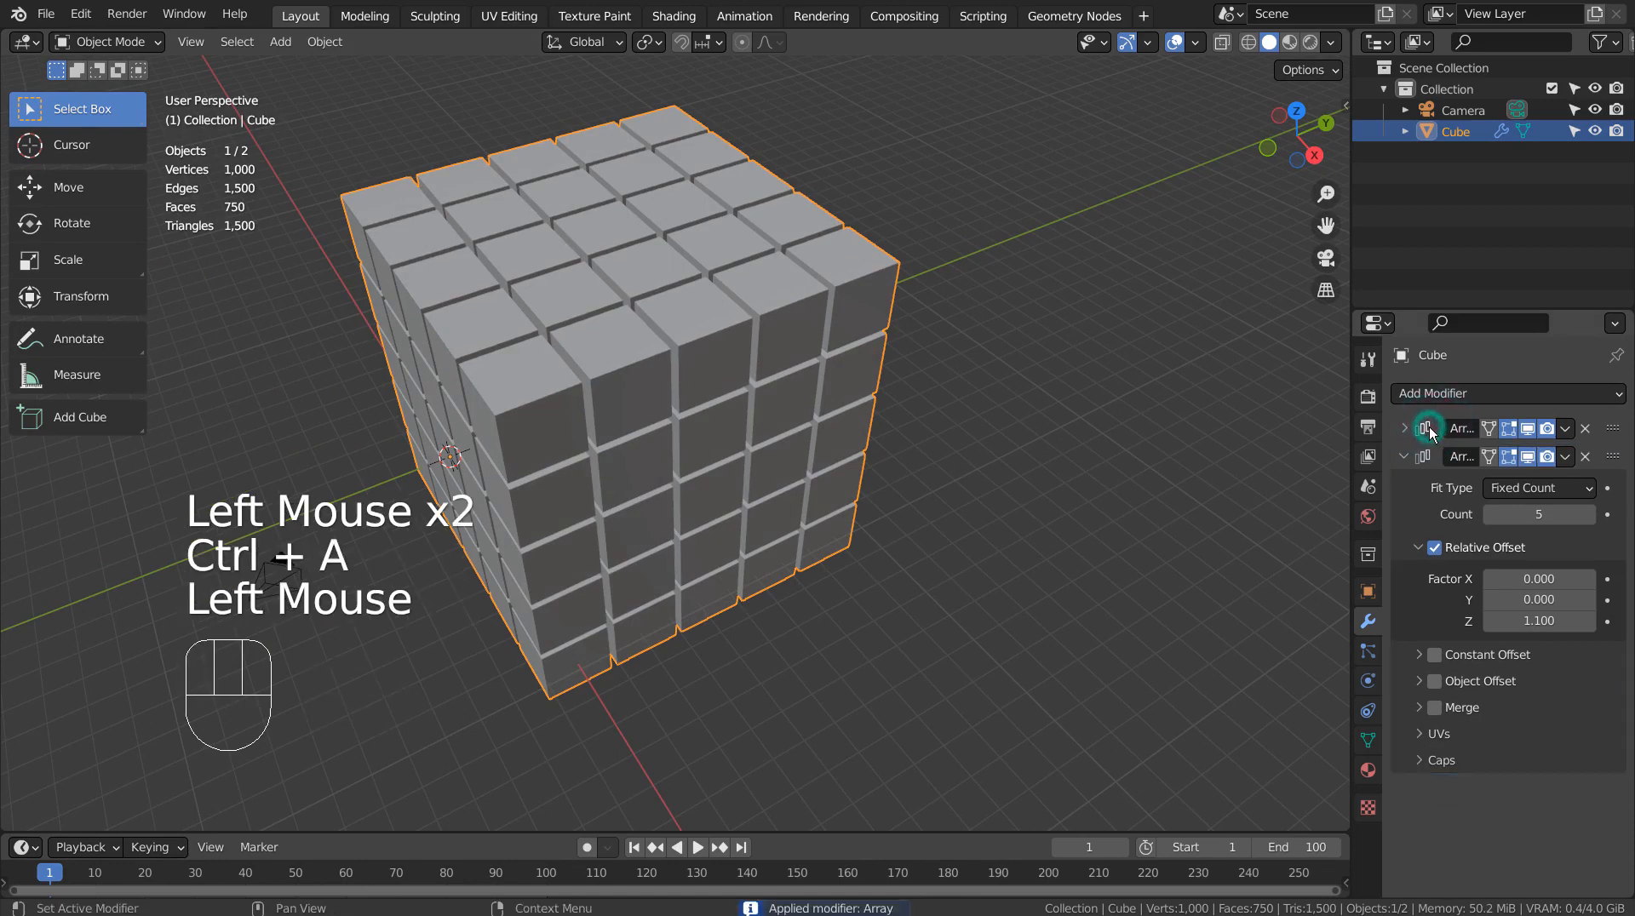
{"action": "left_click", "coordinate": [1429, 427]}
{"action": "key", "text": "ctrl+a"}
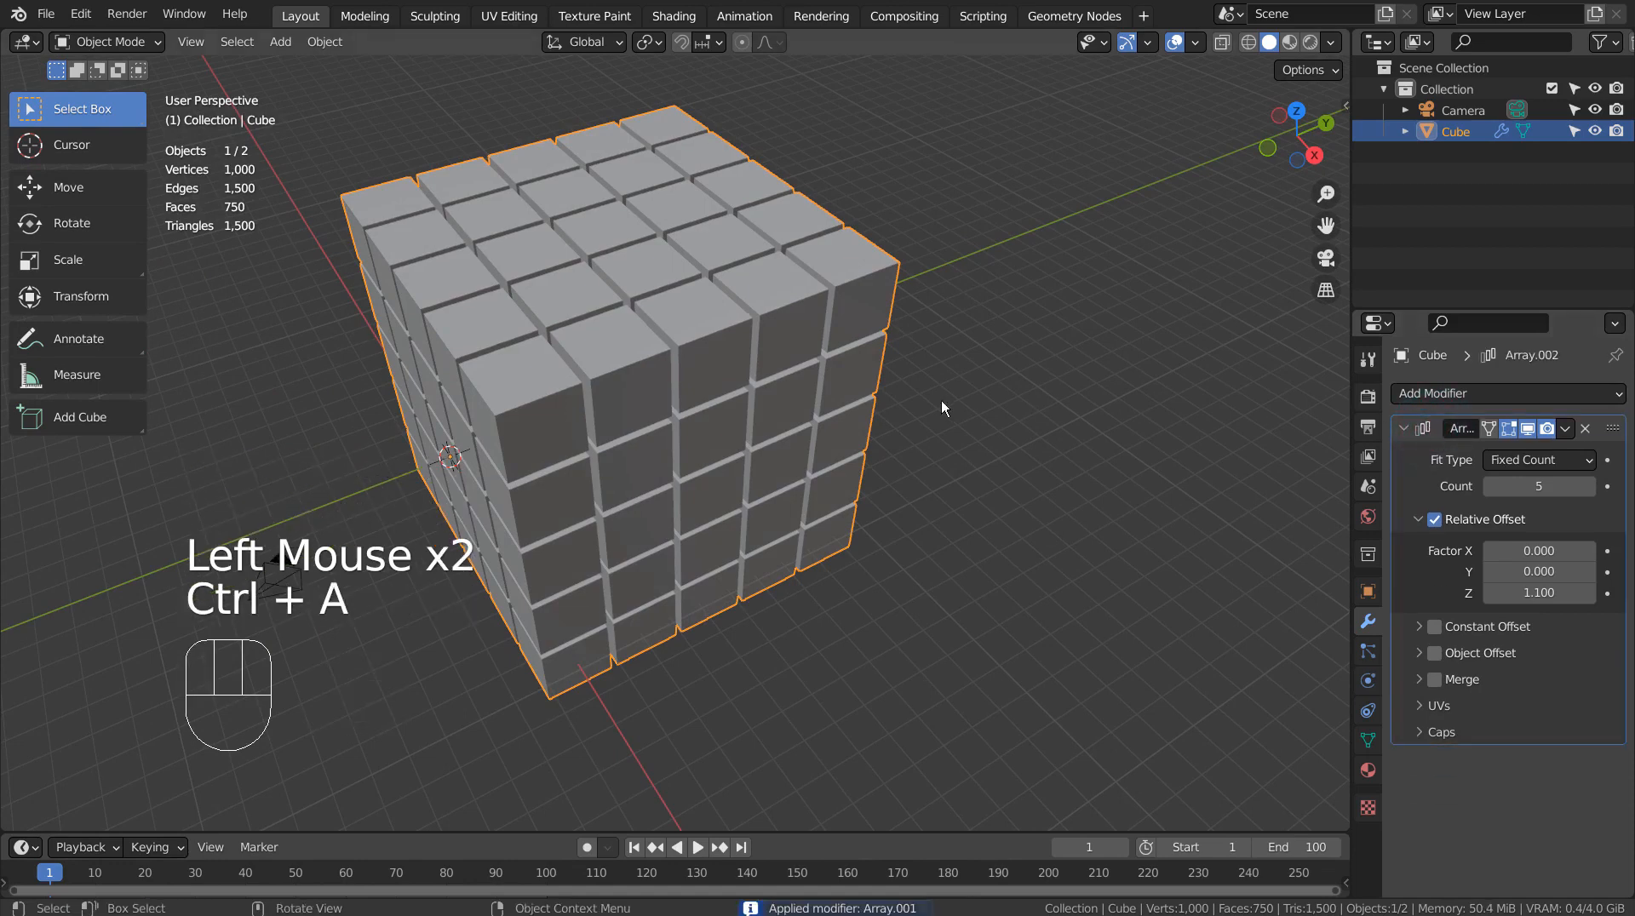
Step: Separate the cube grid's mesh by loose parts so each column's base cube is its own object
{"action": "key", "text": "Tab"}
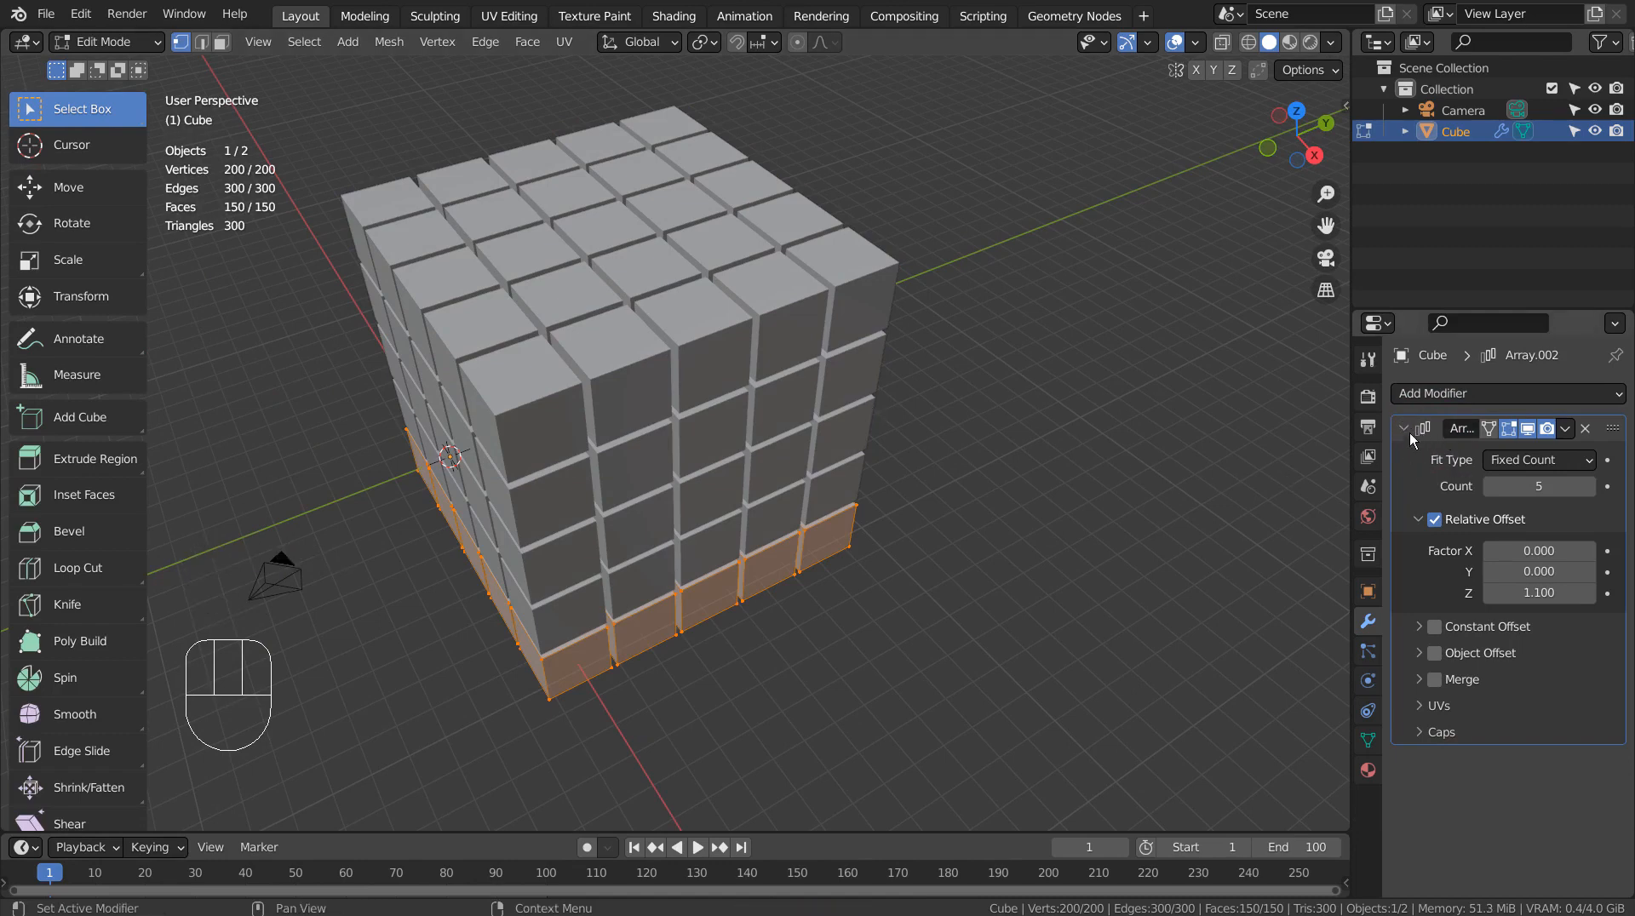
{"action": "key", "text": "Tab"}
{"action": "left_click", "coordinate": [1404, 429]}
{"action": "key", "text": "Tab"}
{"action": "key", "text": "Tab"}
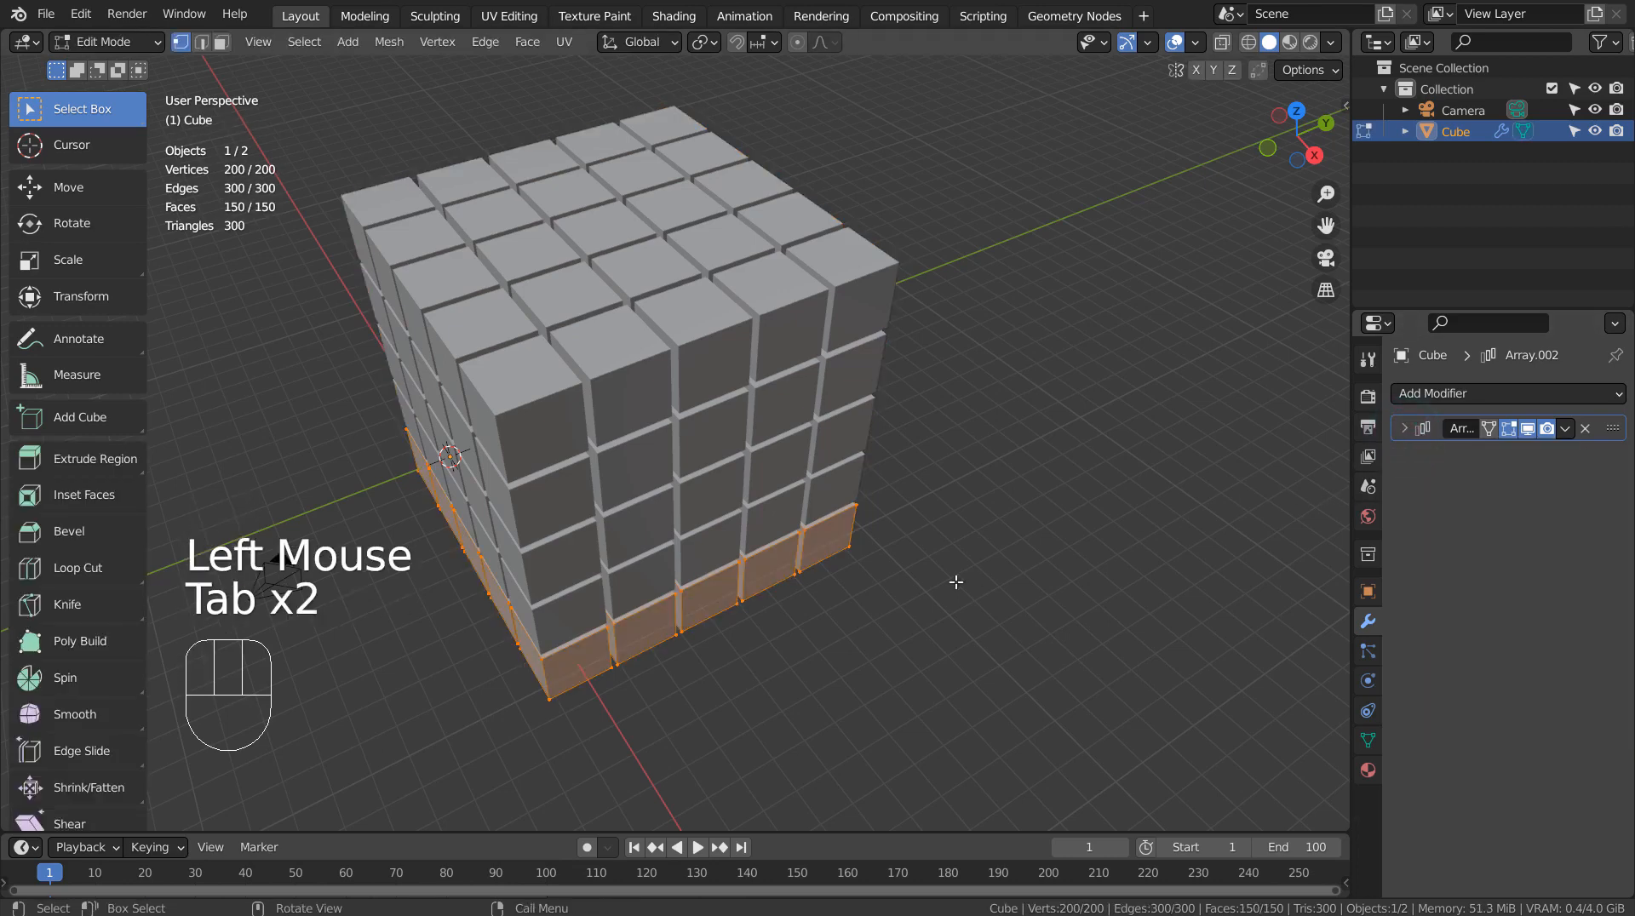
{"action": "key", "text": "3"}
{"action": "key", "text": "p"}
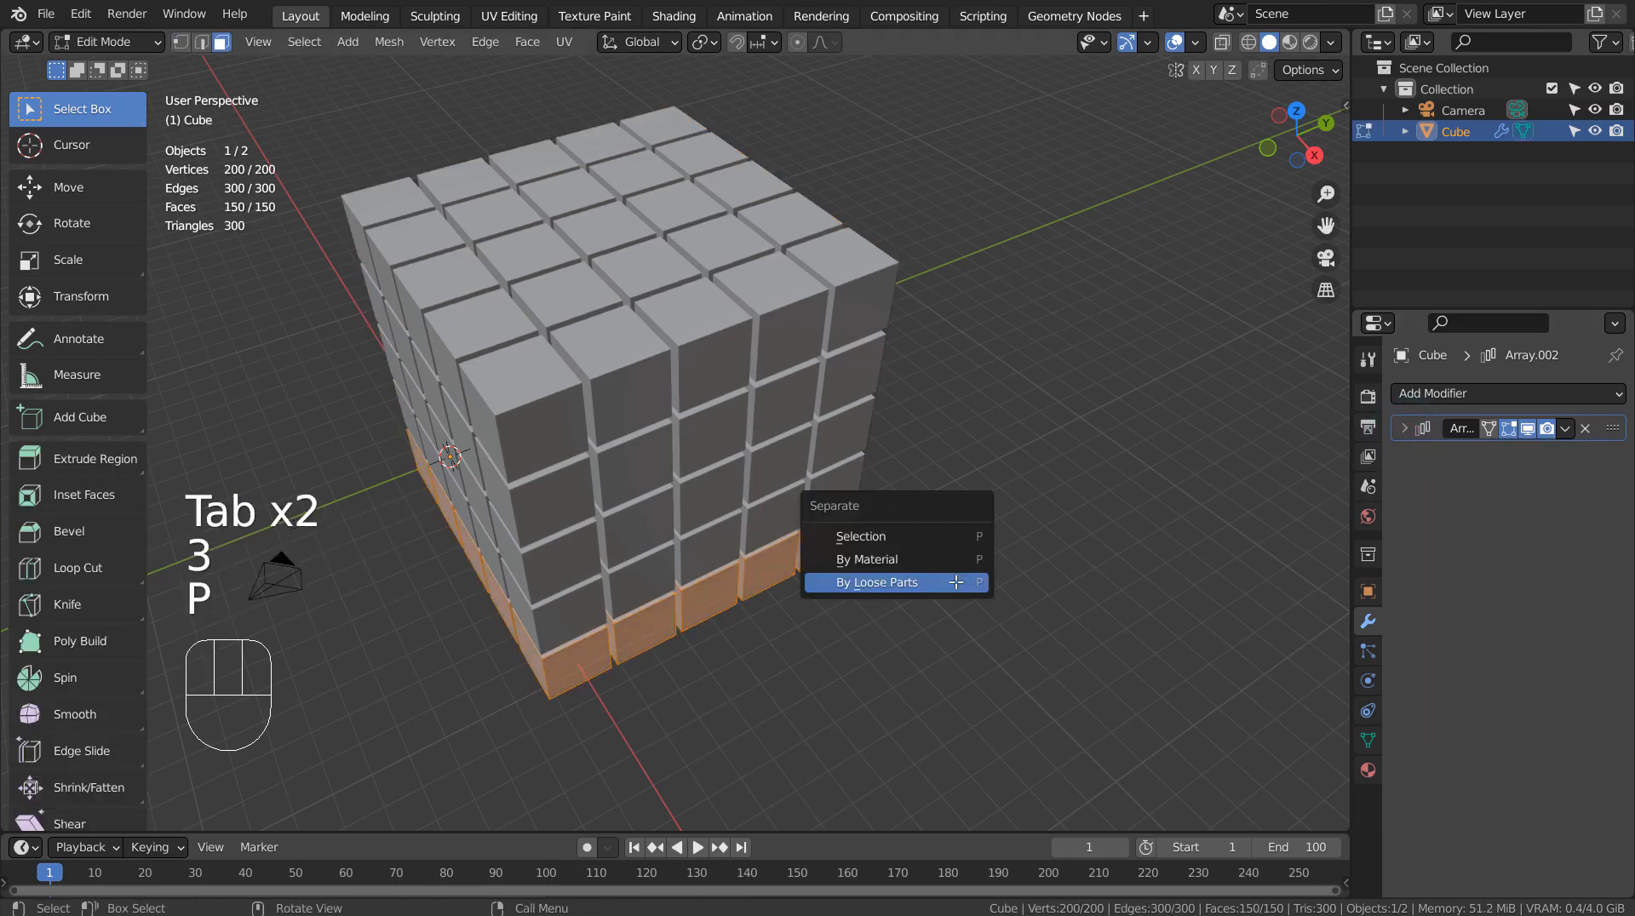
{"action": "left_click", "coordinate": [956, 582]}
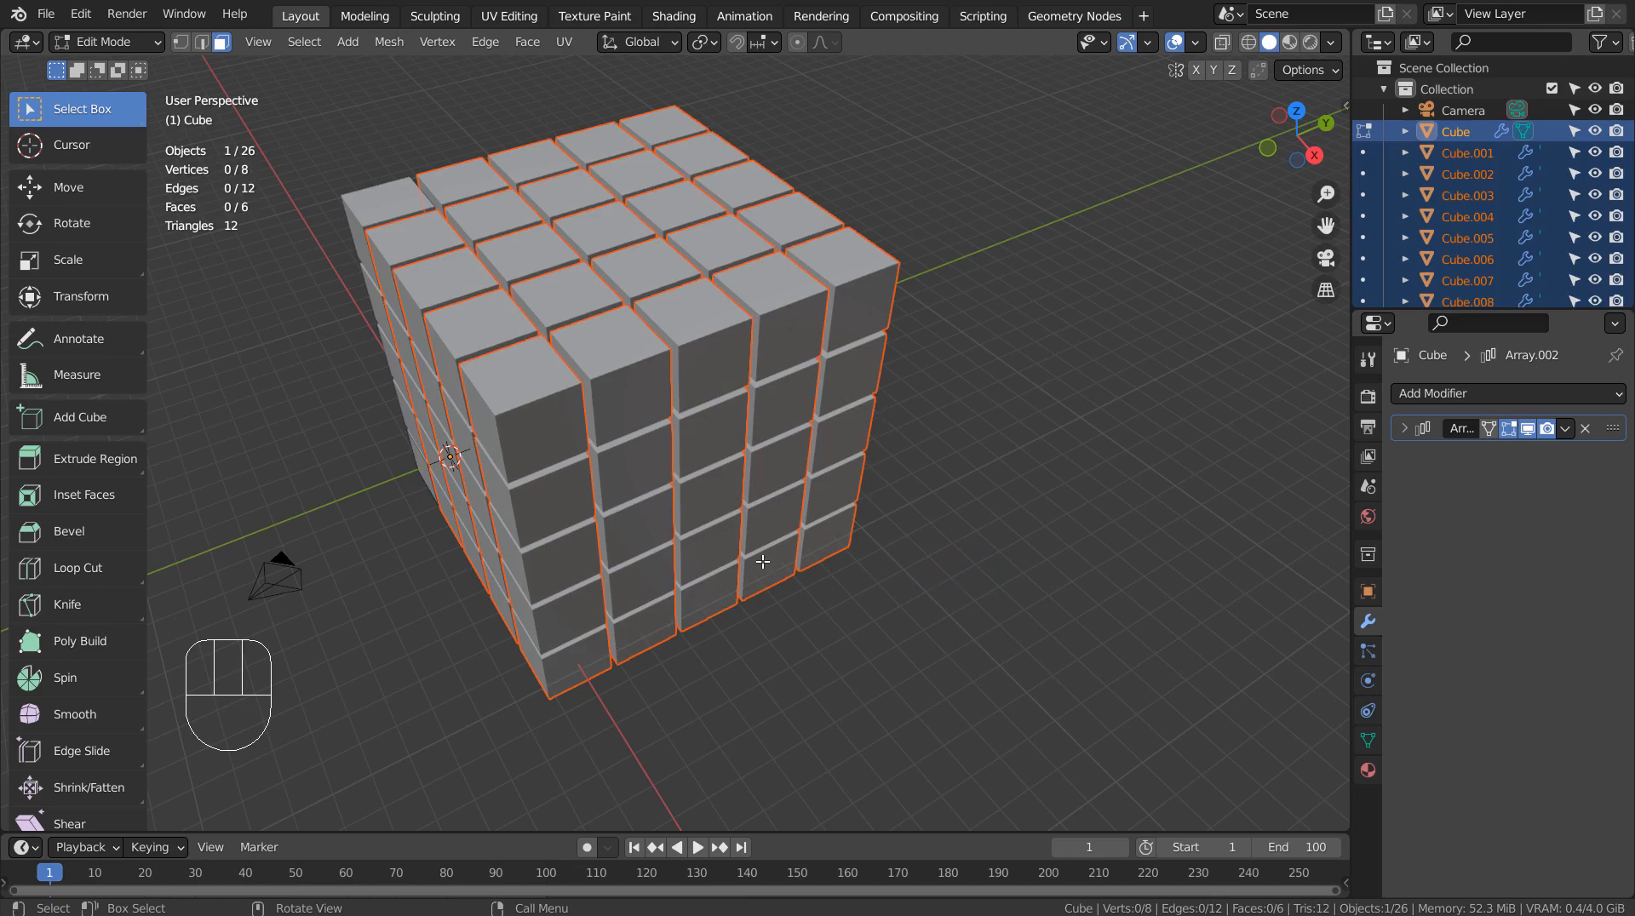
Step: Move all the separated cubes into a new collection named Collection 2 and collapse it in the outliner
{"action": "key", "text": "m"}
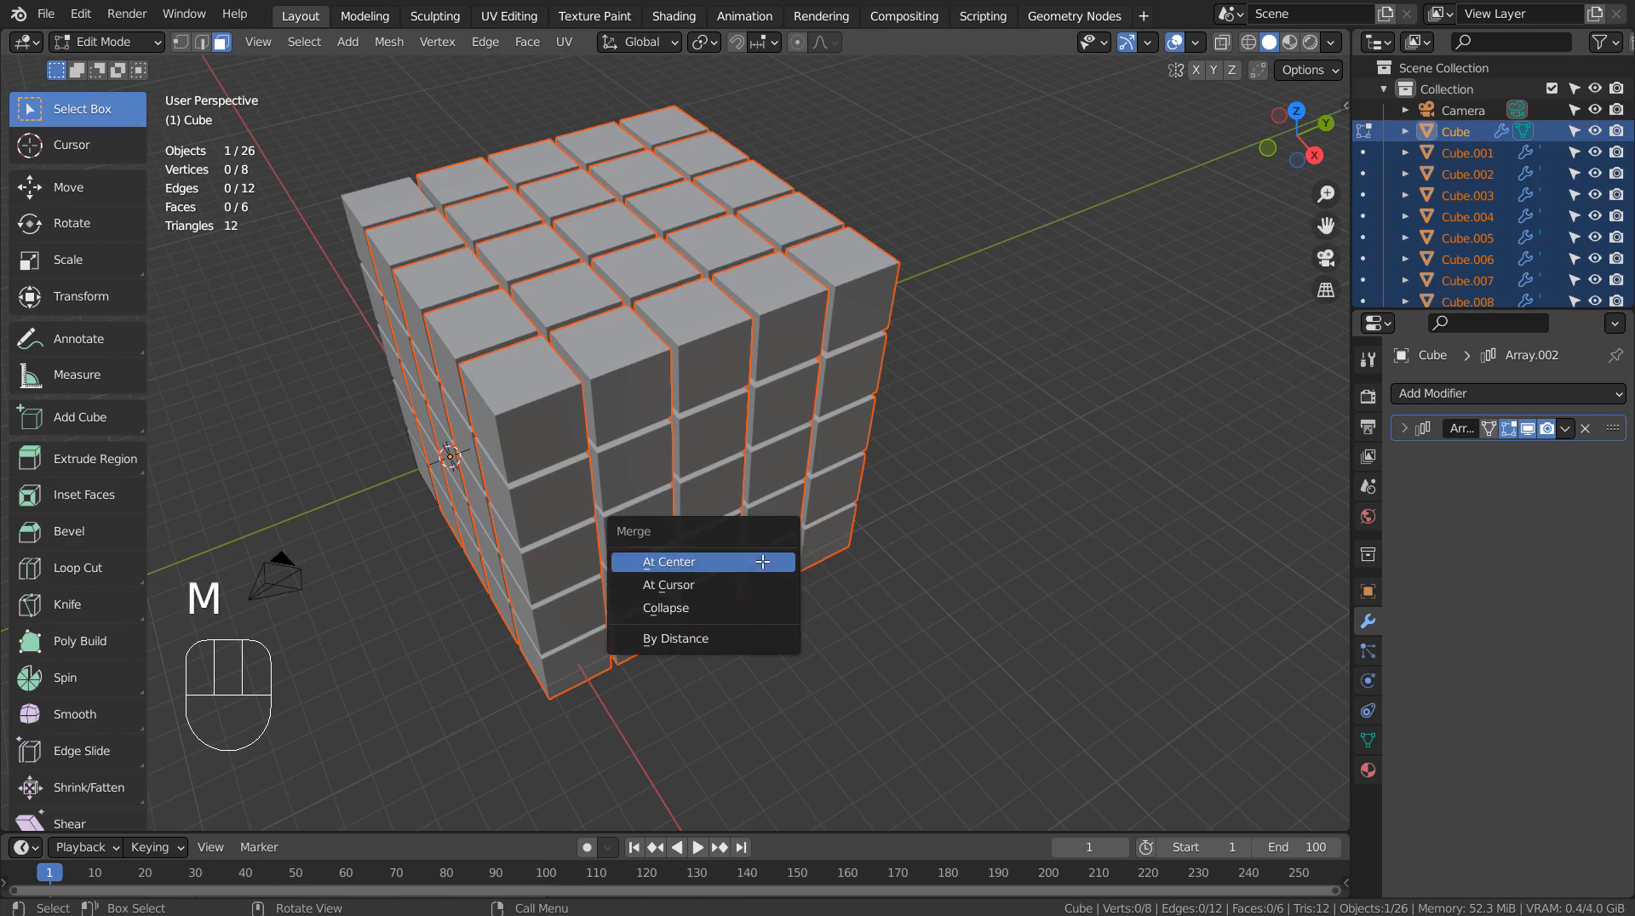
{"action": "left_click", "coordinate": [763, 562]}
{"action": "key", "text": "Tab"}
{"action": "key", "text": "m"}
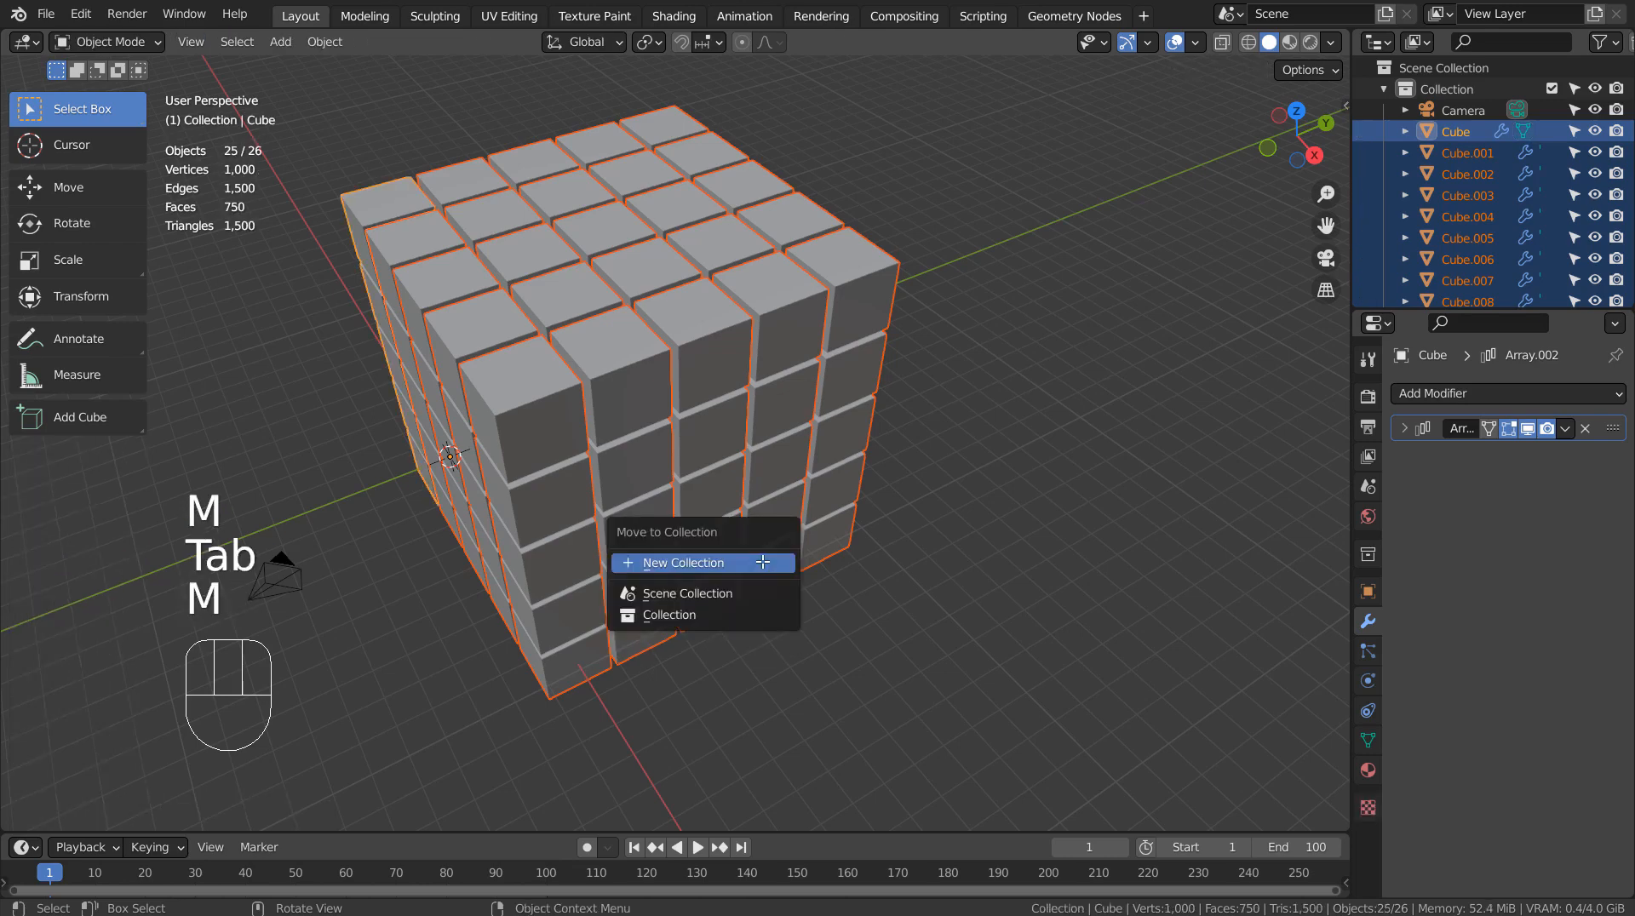
{"action": "left_click", "coordinate": [763, 562]}
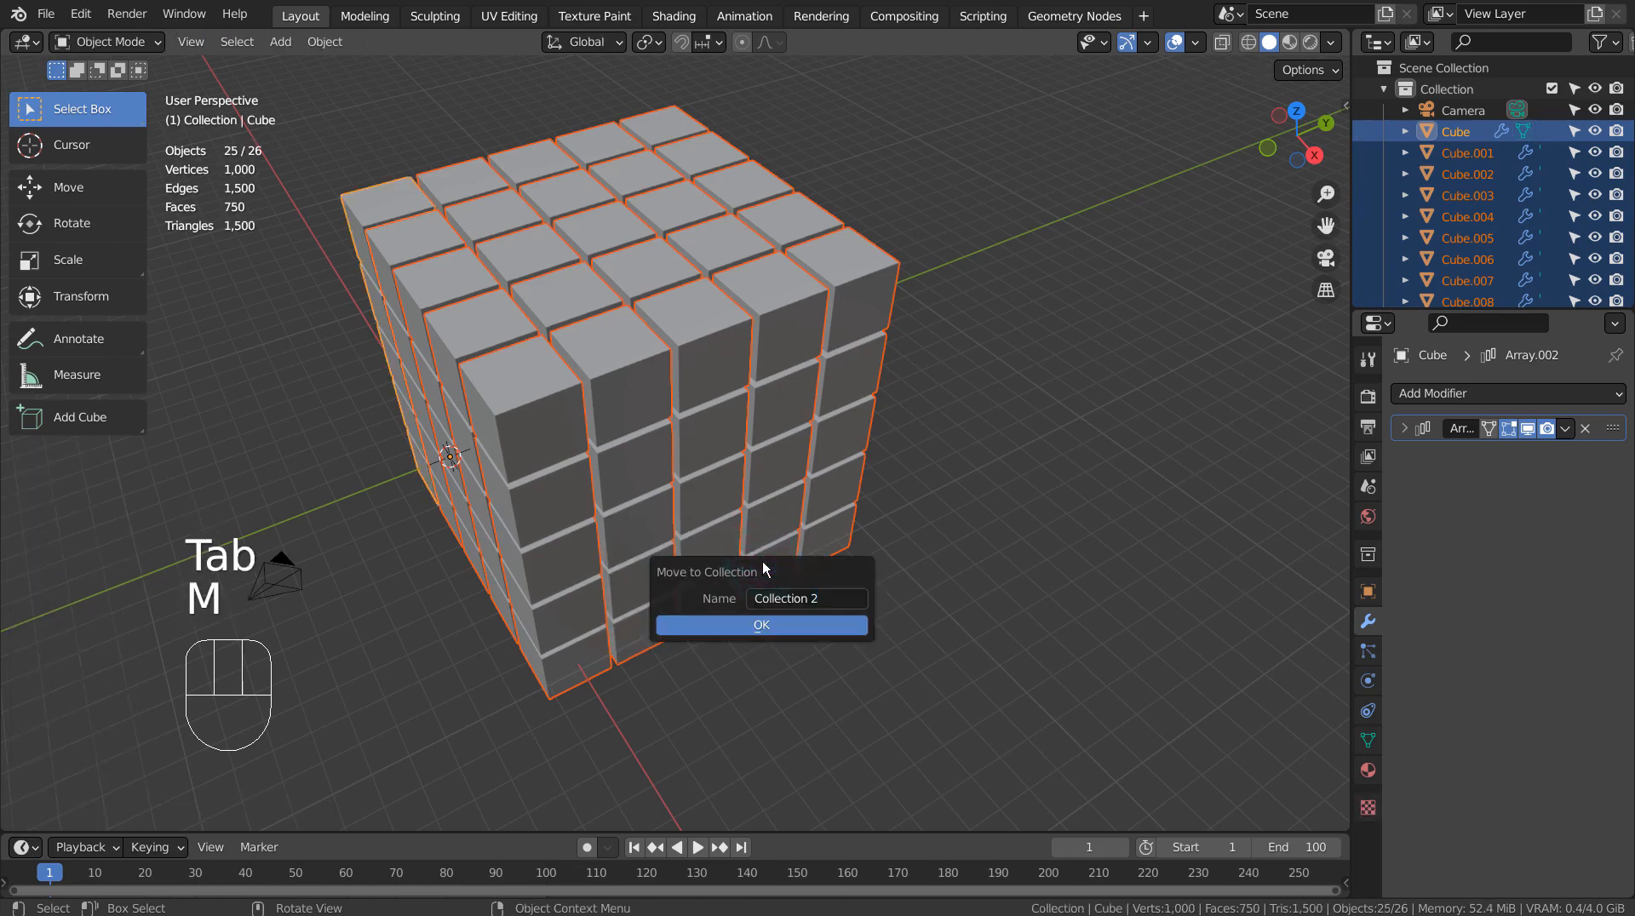
{"action": "left_click", "coordinate": [770, 630]}
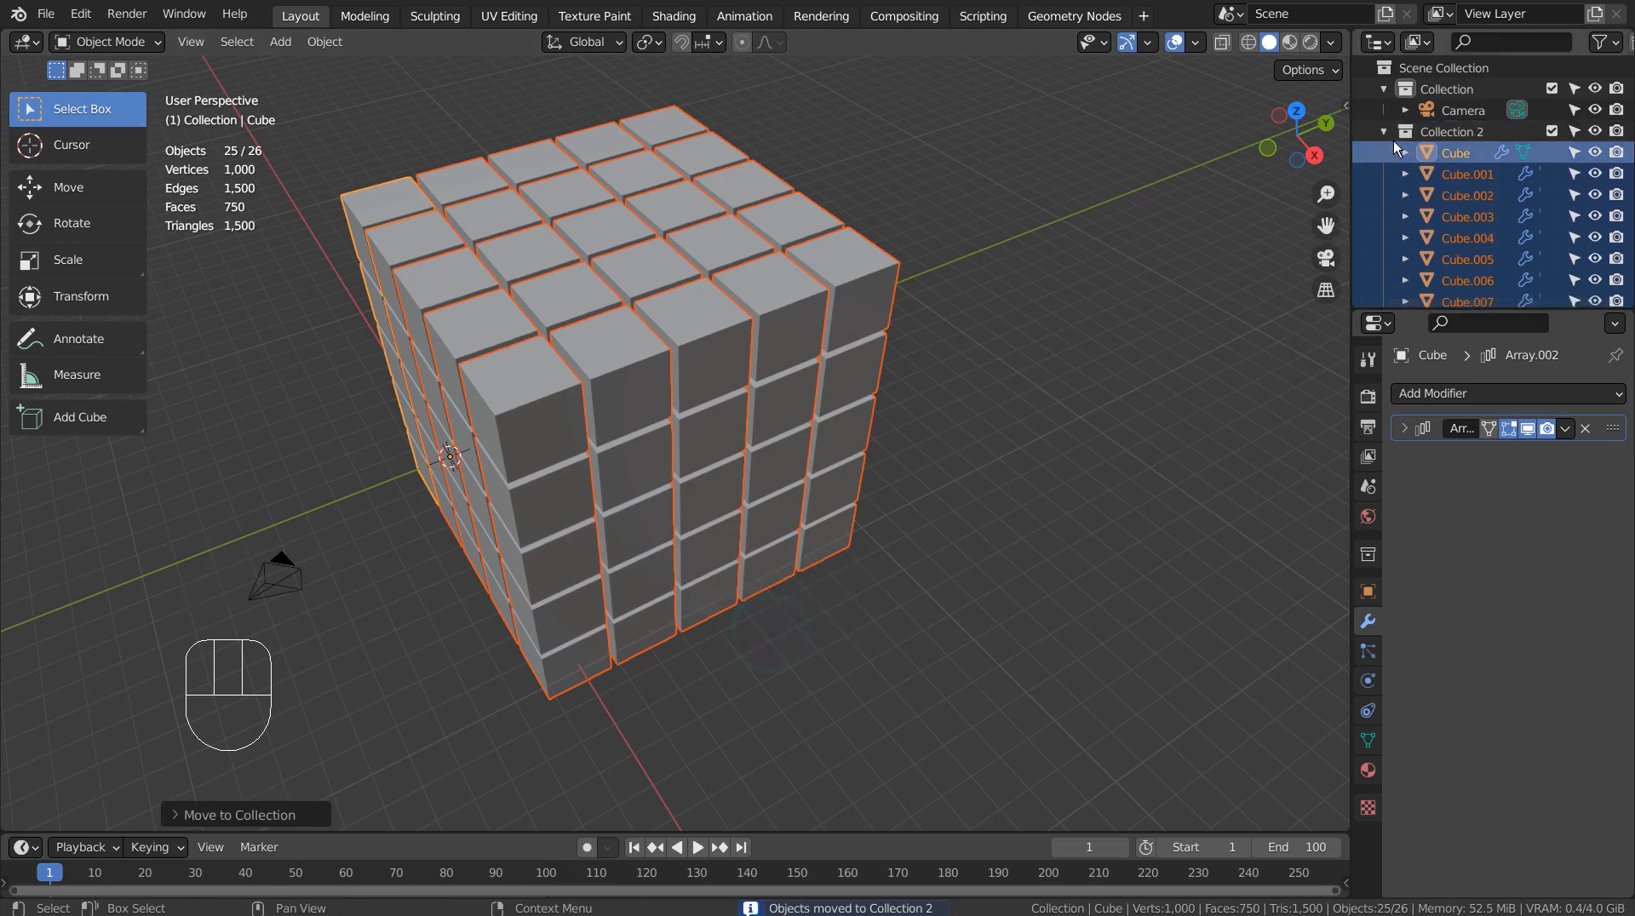
{"action": "left_click", "coordinate": [1392, 136]}
Step: Select the columns along the front face one at a time to check that they are separate objects
{"action": "left_click", "coordinate": [857, 550]}
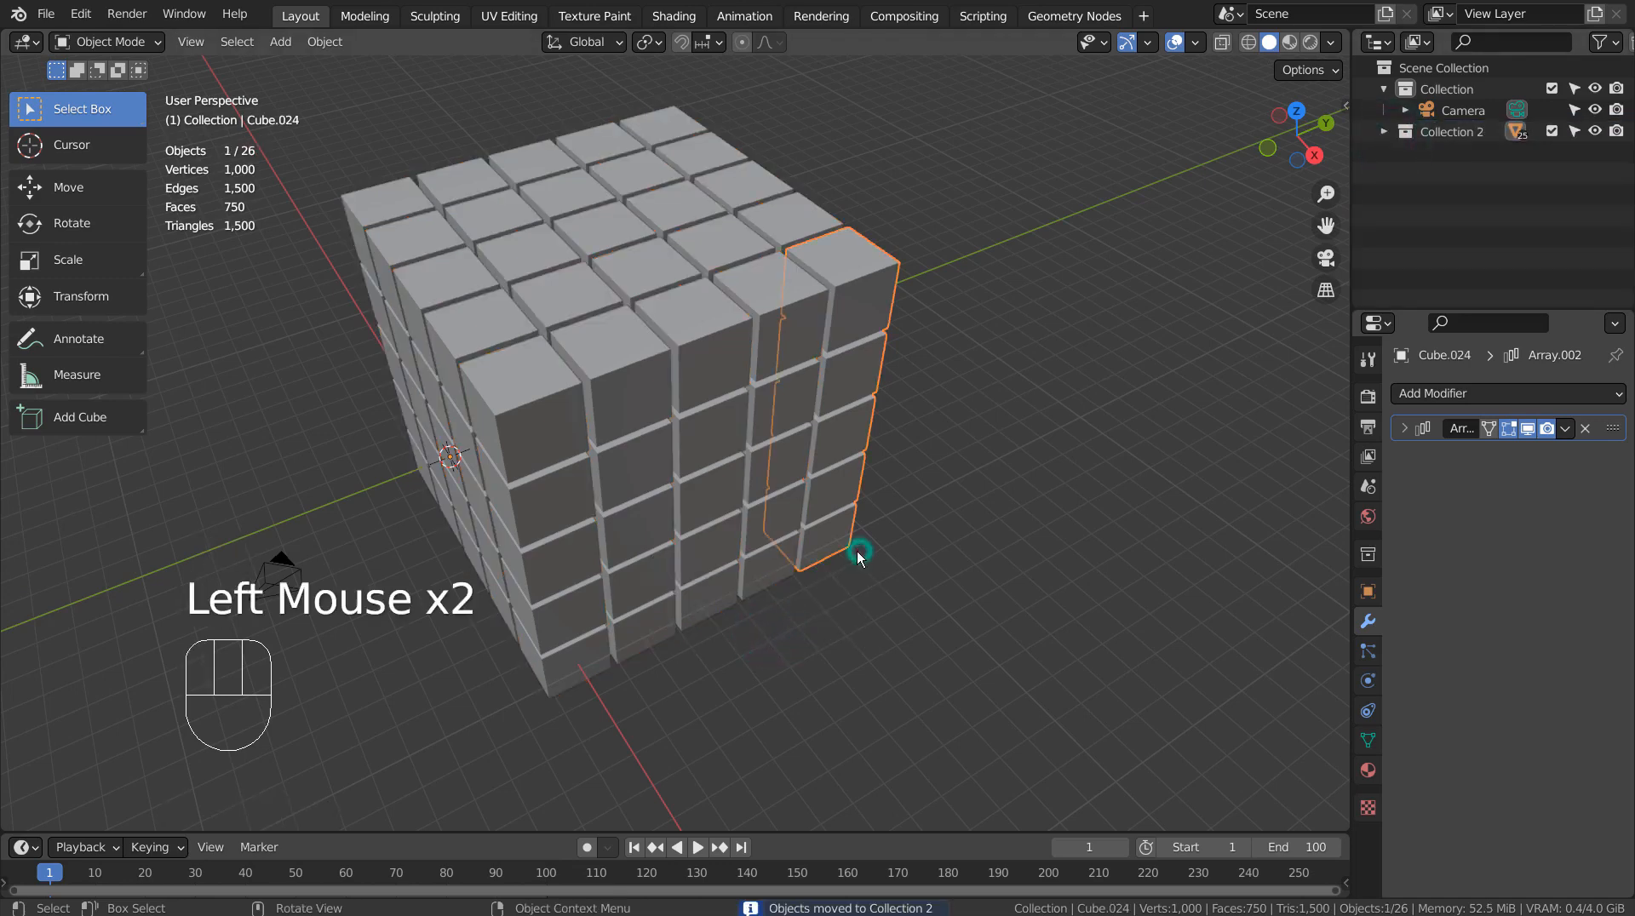
{"action": "left_click", "coordinate": [773, 559]}
{"action": "left_click", "coordinate": [724, 572]}
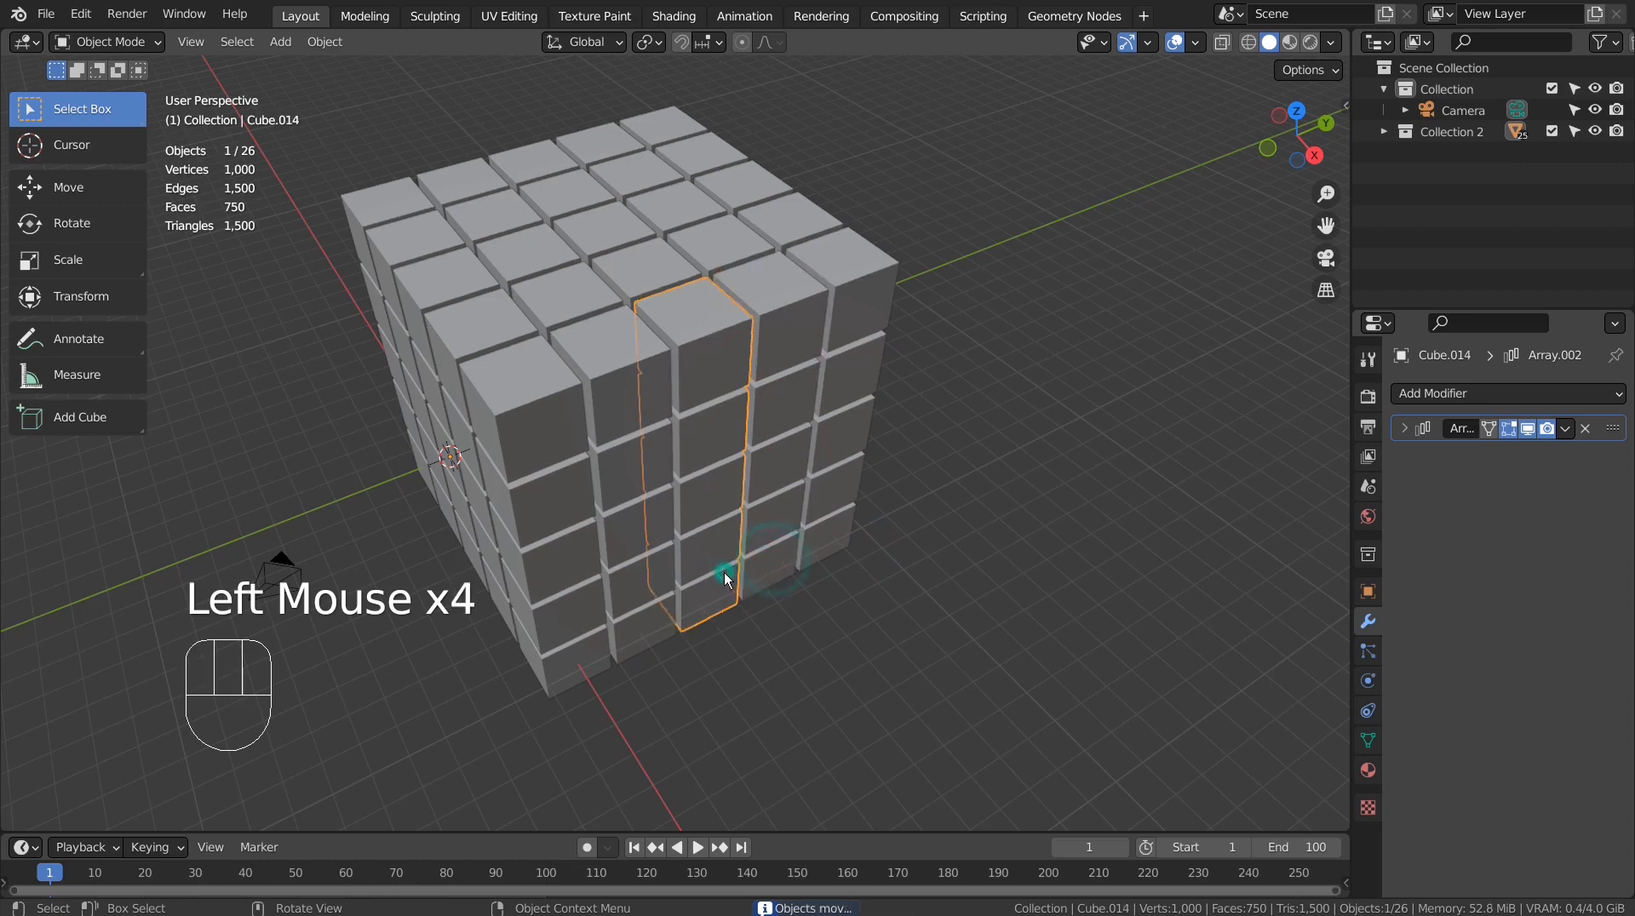
{"action": "left_click", "coordinate": [650, 586]}
{"action": "left_click", "coordinate": [591, 595]}
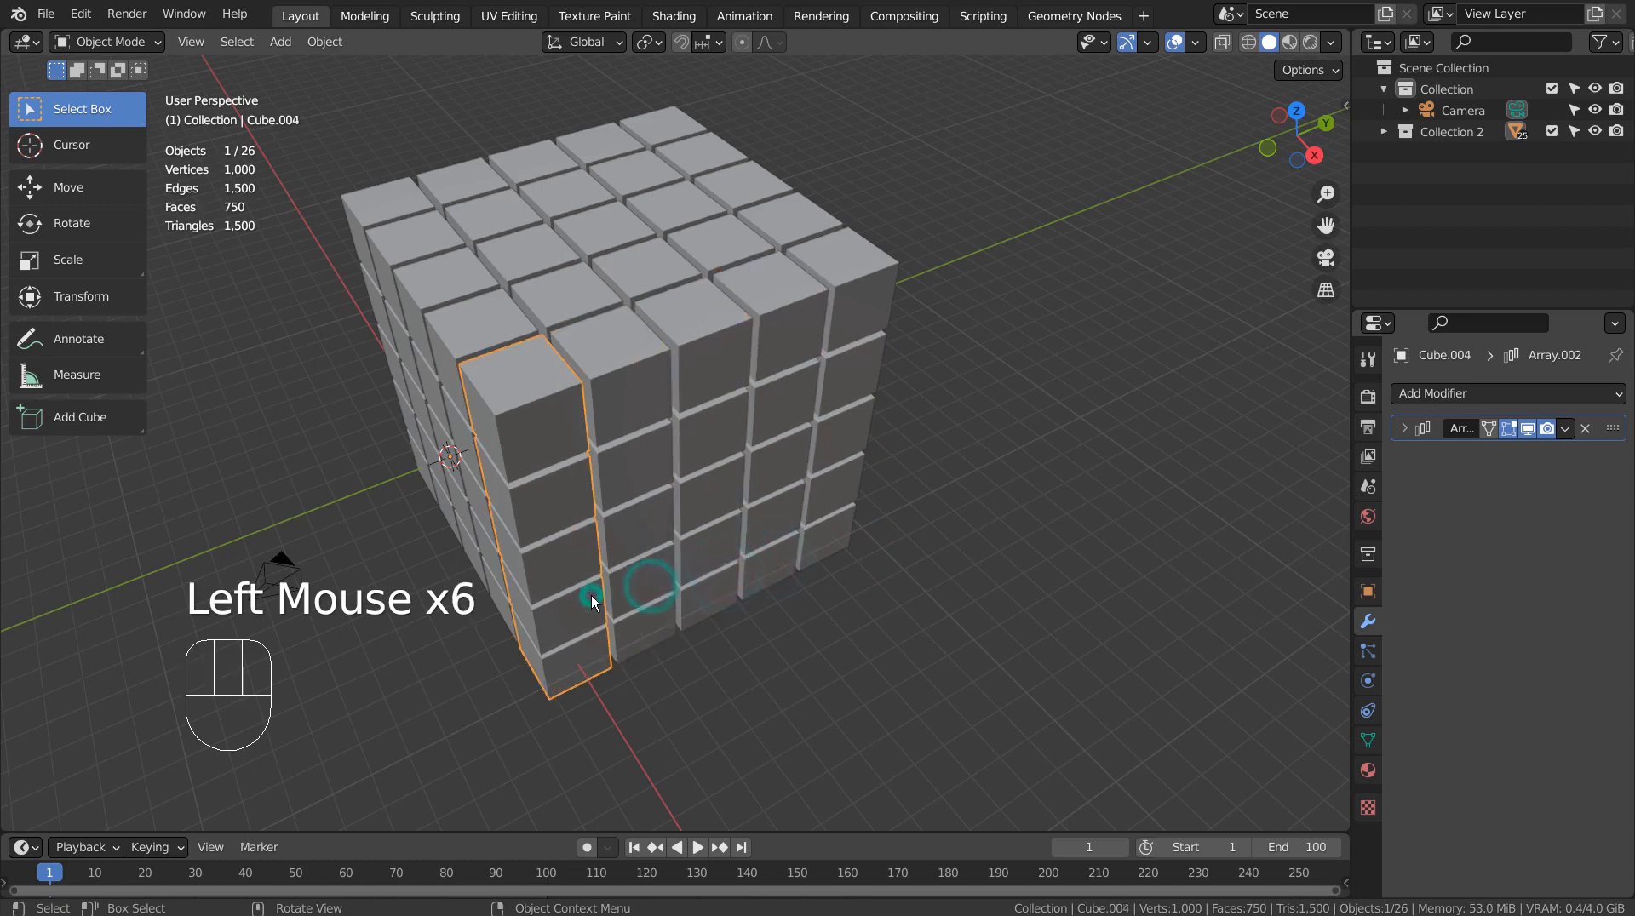
Step: Reduce the array count of the front face's second column to 3
{"action": "left_click", "coordinate": [620, 378]}
{"action": "left_click", "coordinate": [1404, 429]}
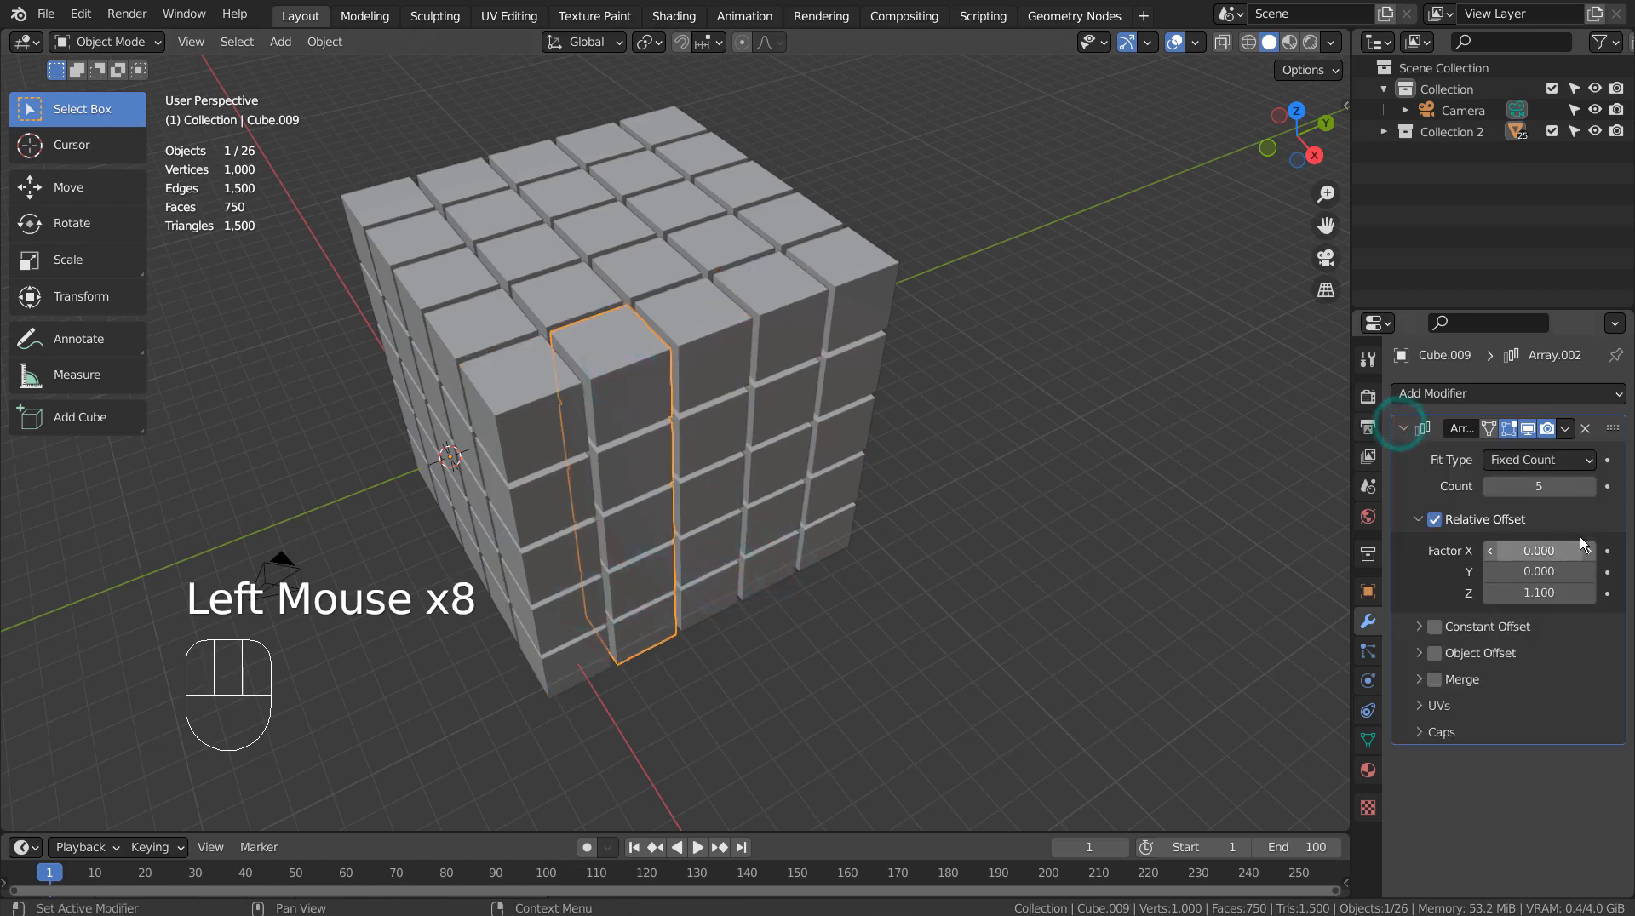
{"action": "left_click", "coordinate": [1491, 486]}
Step: Reduce the array count of the front face's middle column to 2
{"action": "left_click", "coordinate": [759, 375]}
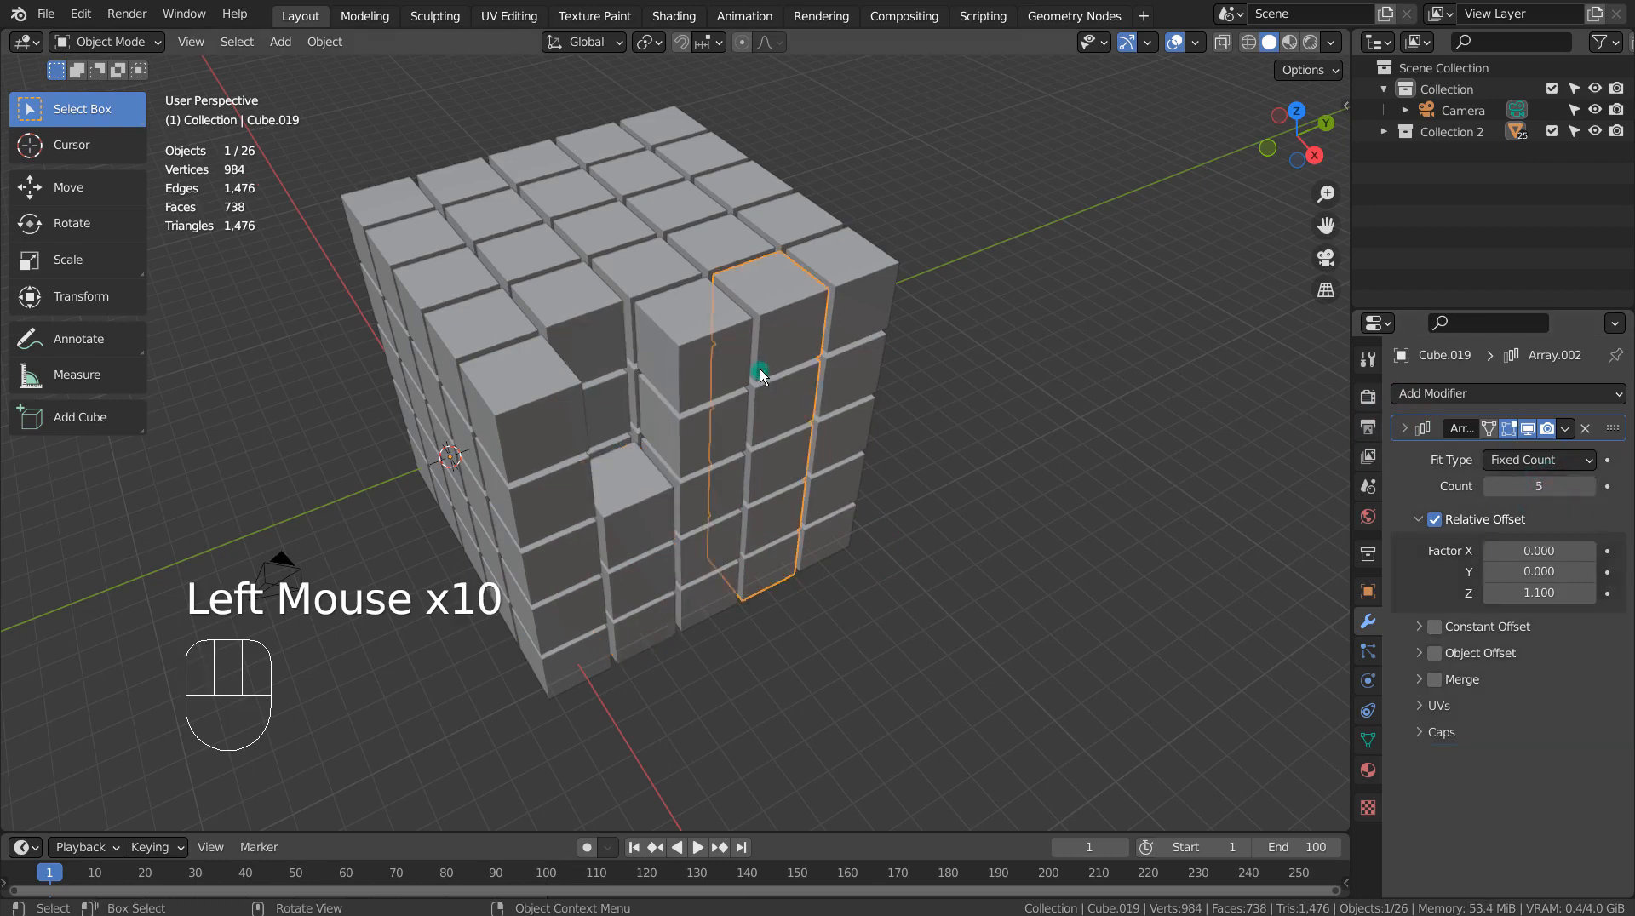
{"action": "left_click", "coordinate": [746, 383]}
{"action": "left_click", "coordinate": [1407, 430]}
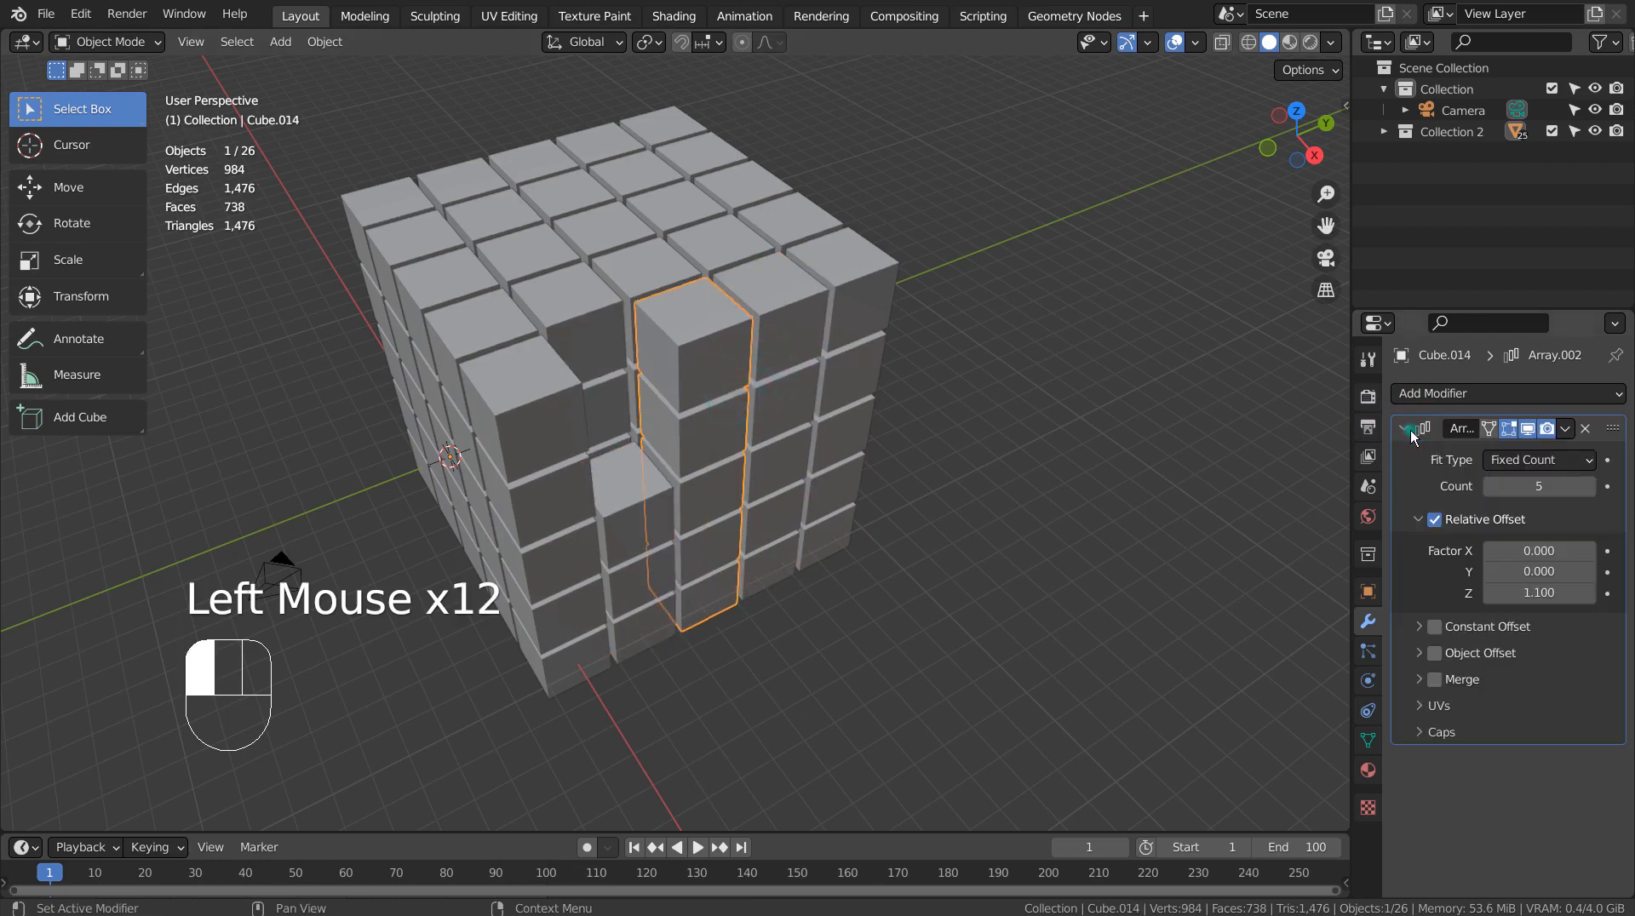
{"action": "left_click_drag", "start_coordinate": [1499, 486], "coordinate": [1448, 487]}
Step: Reduce the array count of the front face's fourth column to 4
{"action": "left_click", "coordinate": [790, 330]}
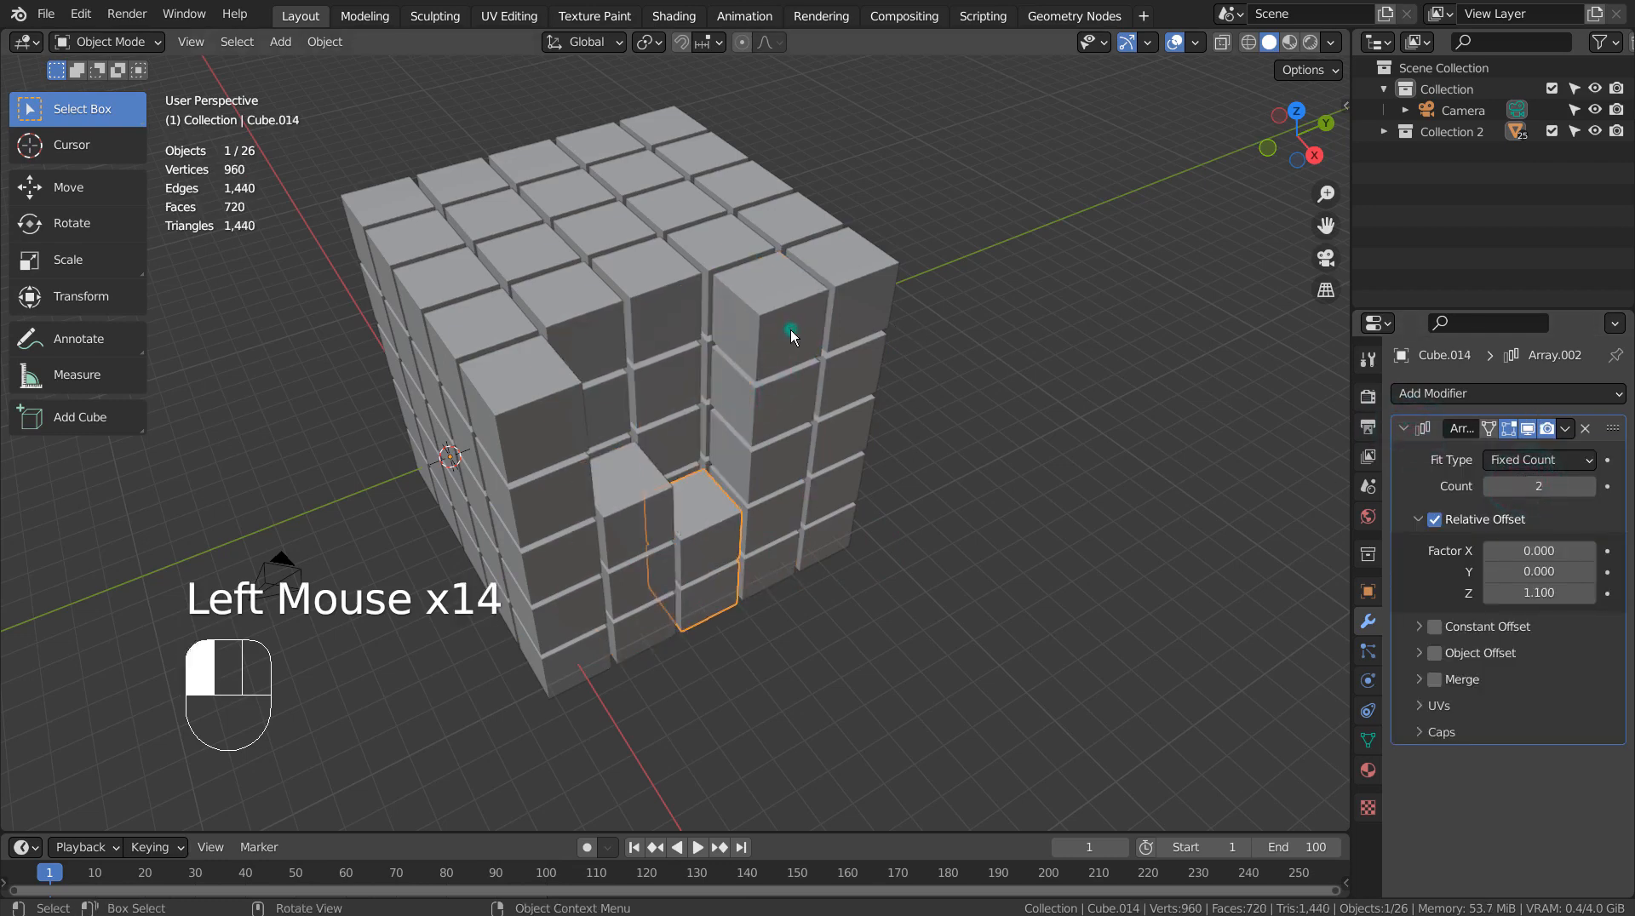
{"action": "left_click", "coordinate": [1406, 429]}
{"action": "left_click", "coordinate": [1519, 486]}
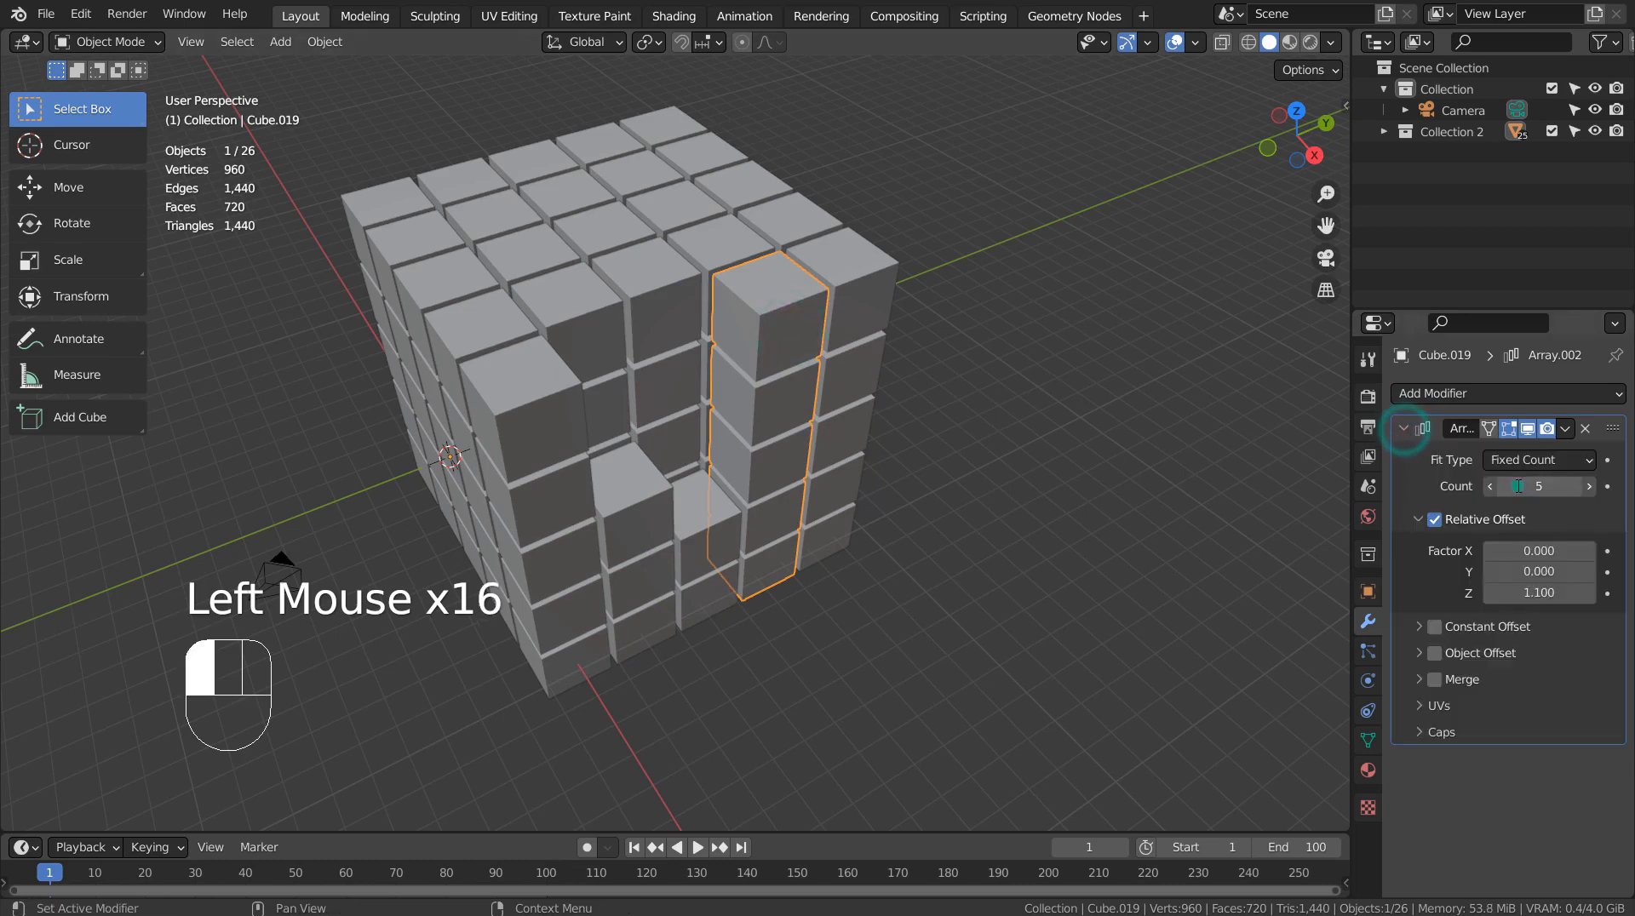
{"action": "left_click_drag", "start_coordinate": [1519, 487], "coordinate": [1503, 487]}
Step: Reduce the array counts of the fourth and middle columns in the second row, directly behind the front face
{"action": "left_click", "coordinate": [708, 298]}
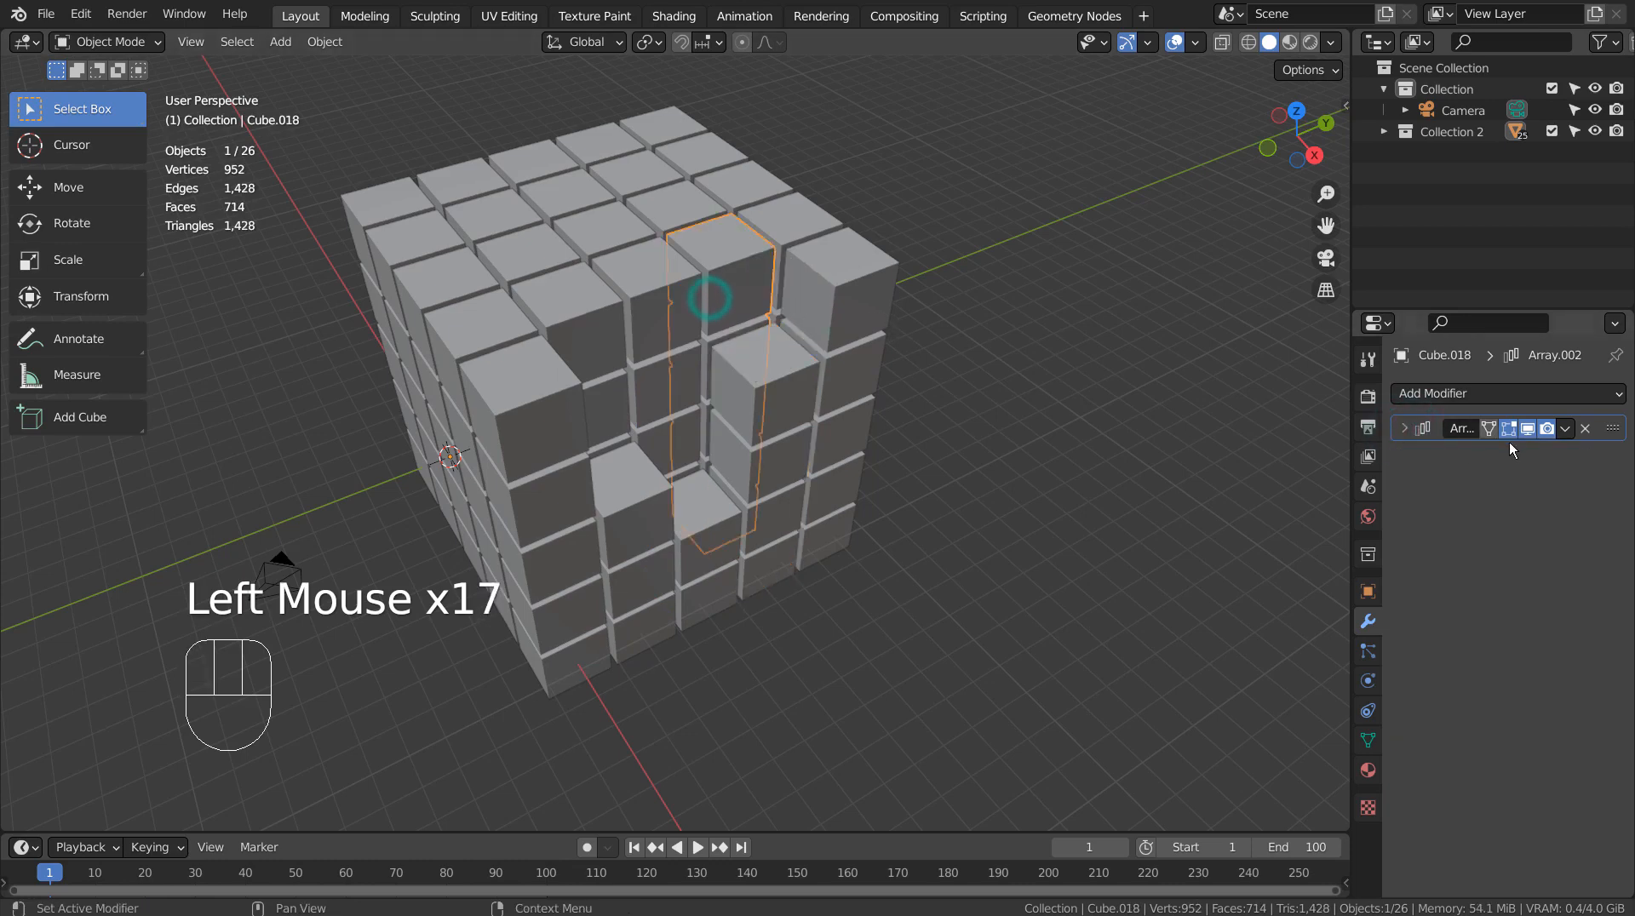
{"action": "left_click", "coordinate": [1406, 429]}
{"action": "mouse_move", "coordinate": [1521, 486]}
{"action": "left_mouse_down"}
{"action": "mouse_move", "coordinate": [1506, 486]}
{"action": "mouse_move", "coordinate": [1537, 486]}
{"action": "mouse_move", "coordinate": [1501, 486]}
{"action": "left_mouse_up"}
{"action": "left_click", "coordinate": [705, 346]}
{"action": "left_click", "coordinate": [1405, 429]}
Step: Reduce the array count of the second column in the second row from the front to 1
{"action": "left_click", "coordinate": [571, 359]}
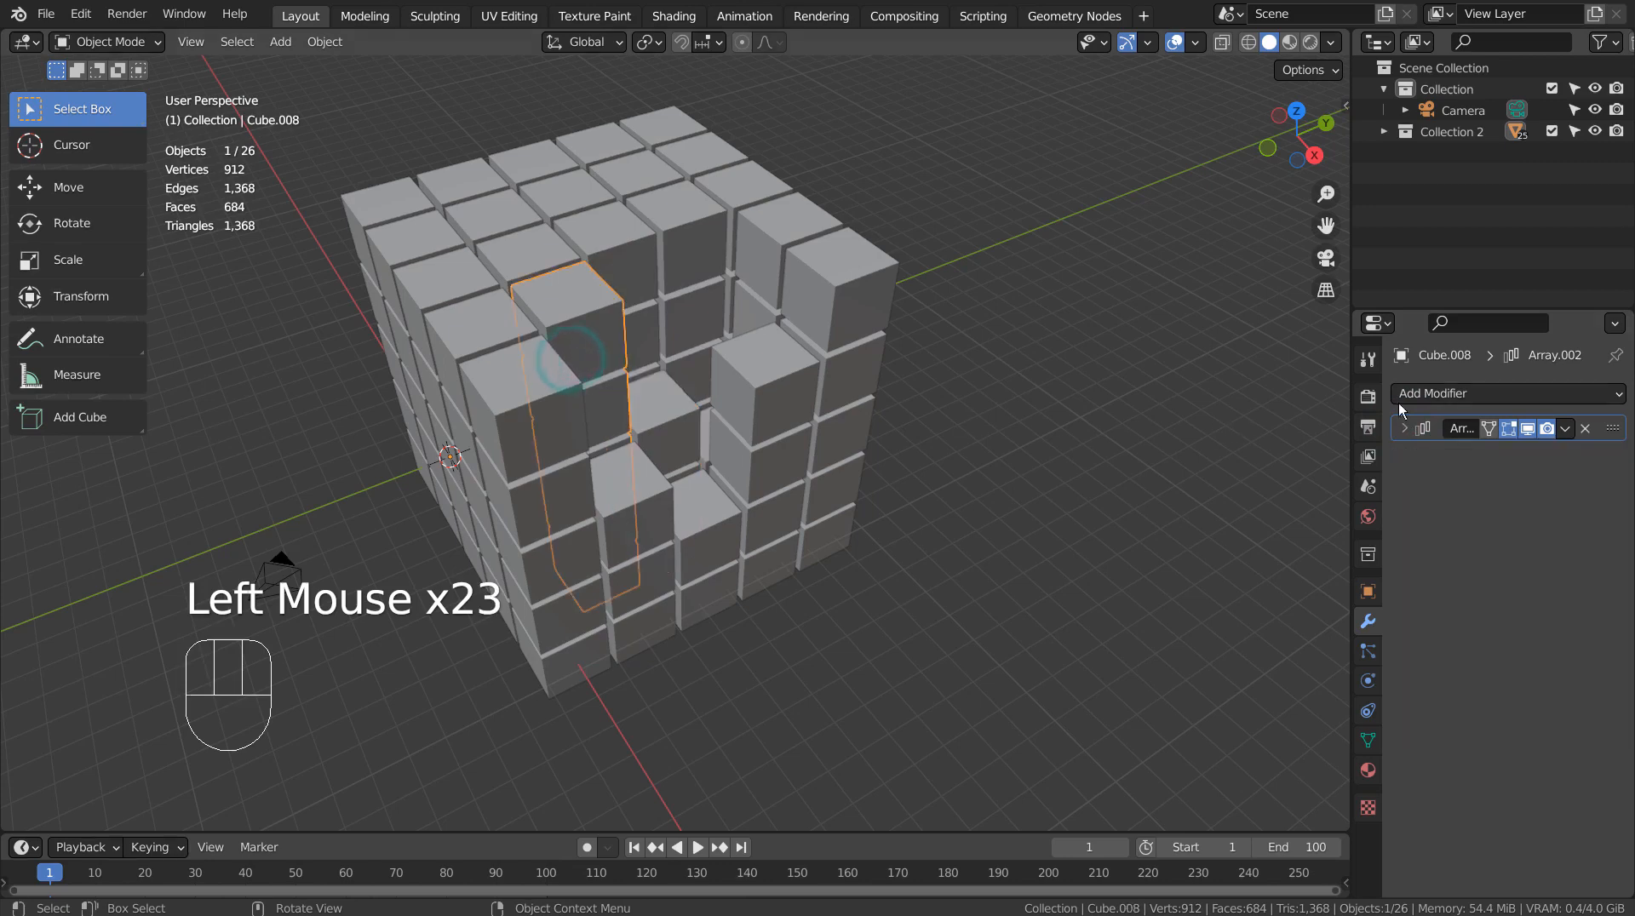
{"action": "left_click", "coordinate": [1406, 429]}
{"action": "left_click_drag", "start_coordinate": [1499, 486], "coordinate": [1453, 486]}
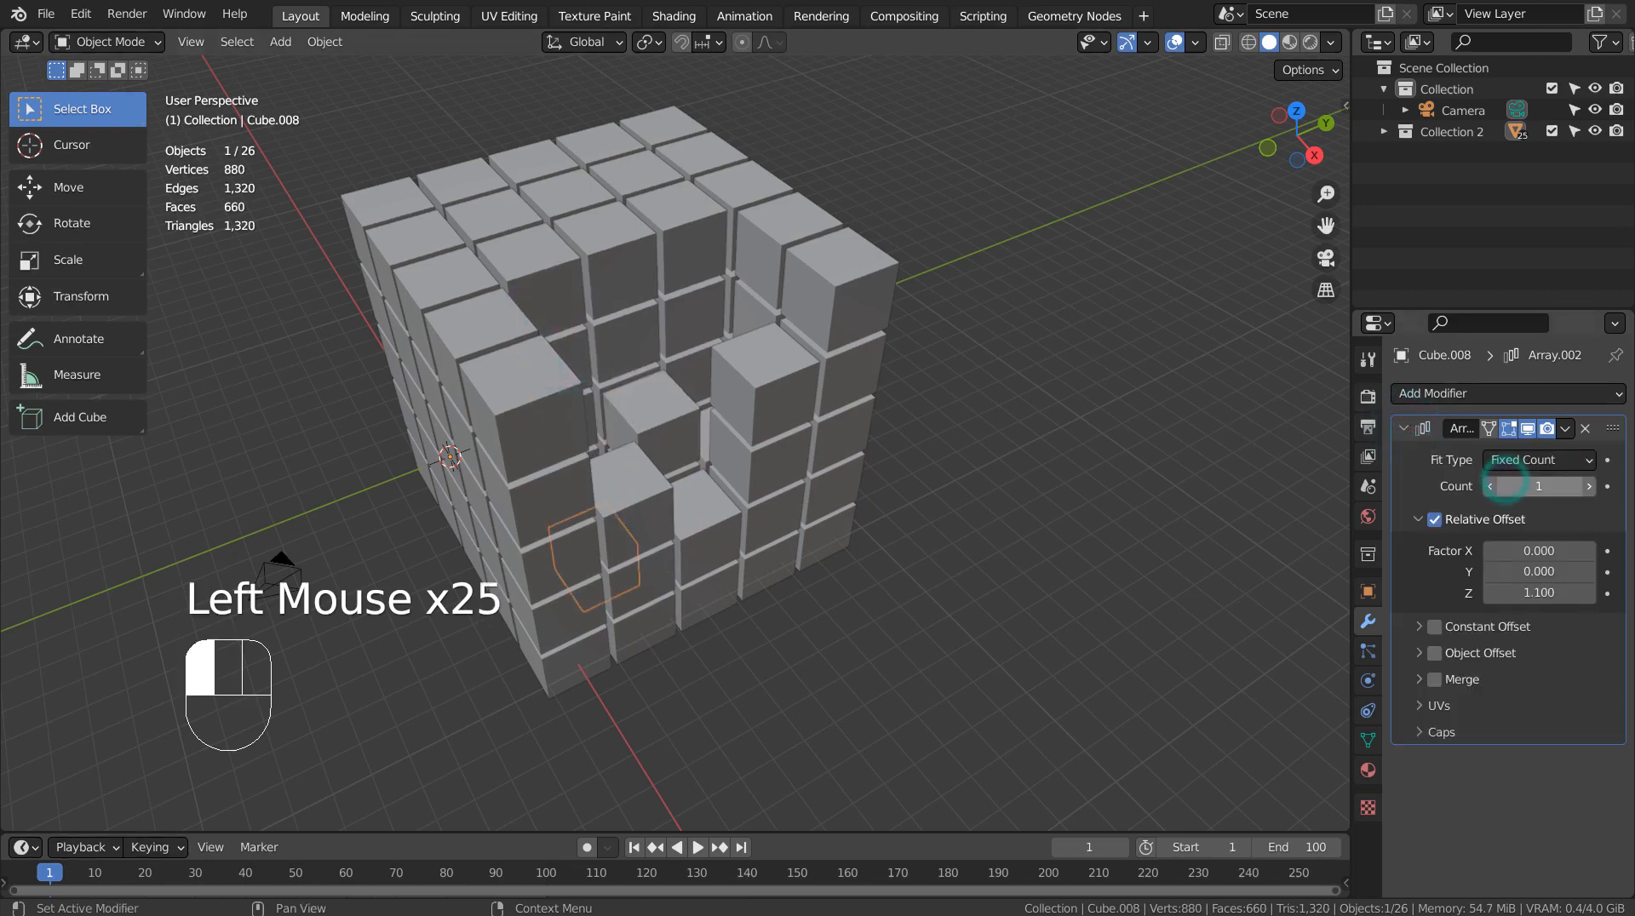
Step: Reduce the array count of the fourth column in the third row from the front to 4
{"action": "left_click", "coordinate": [681, 286]}
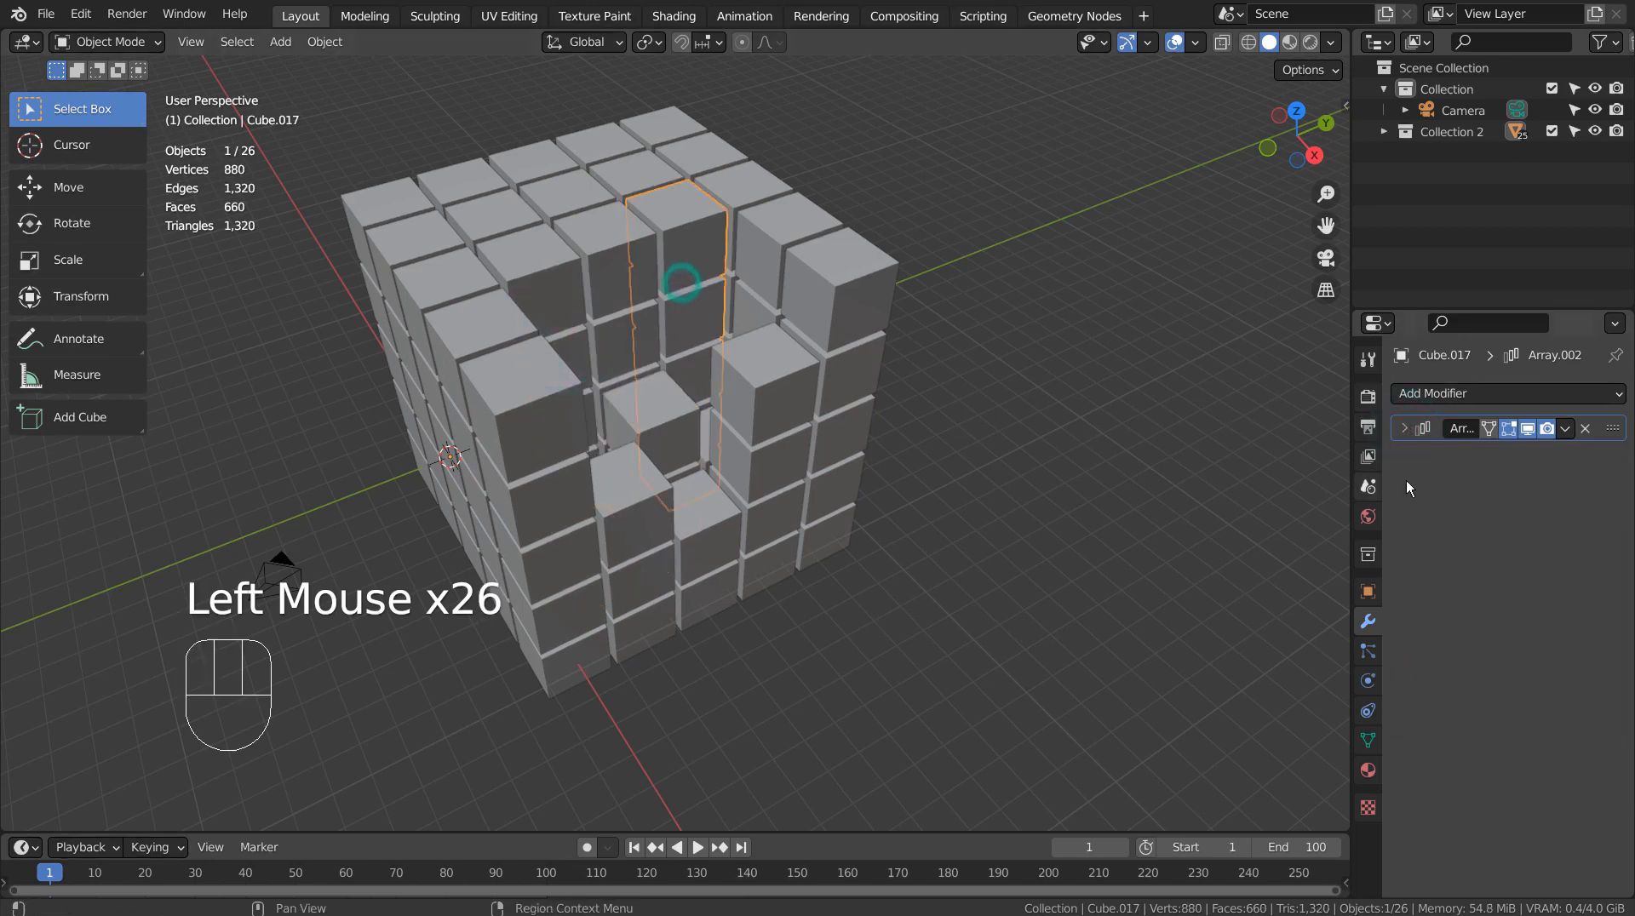
{"action": "left_click", "coordinate": [1404, 429]}
{"action": "mouse_move", "coordinate": [1533, 486]}
{"action": "left_mouse_down"}
{"action": "mouse_move", "coordinate": [1499, 487]}
{"action": "mouse_move", "coordinate": [1546, 486]}
{"action": "left_mouse_up"}
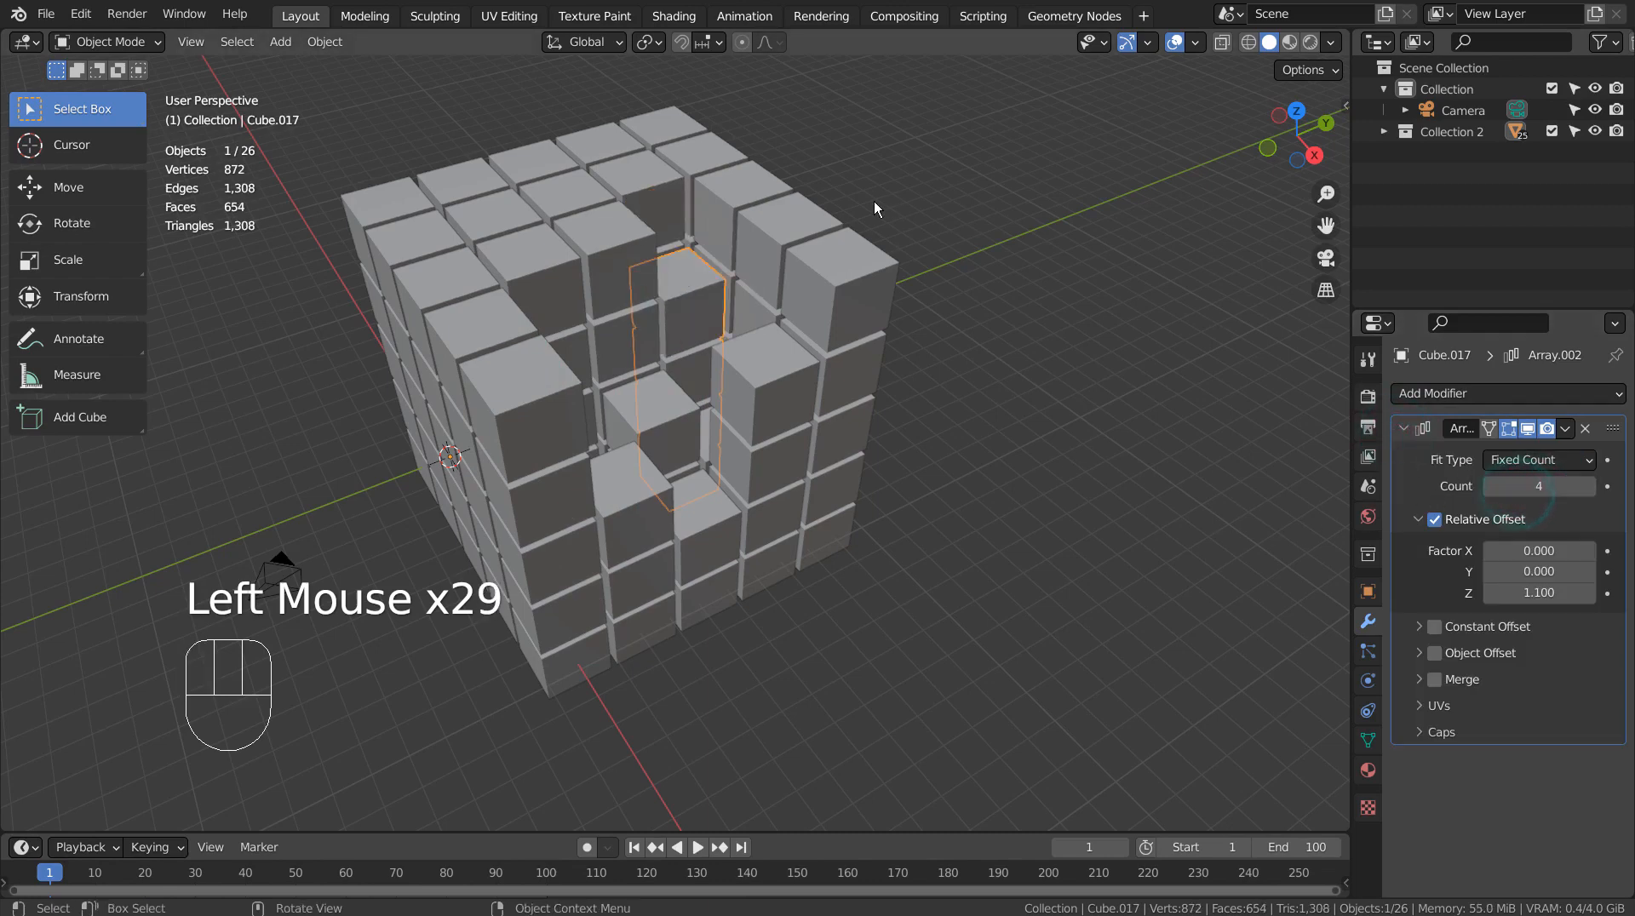
Step: Reduce the array count of the middle column in the third row from the front to 2
{"action": "left_click", "coordinate": [620, 290]}
{"action": "left_click", "coordinate": [1404, 429]}
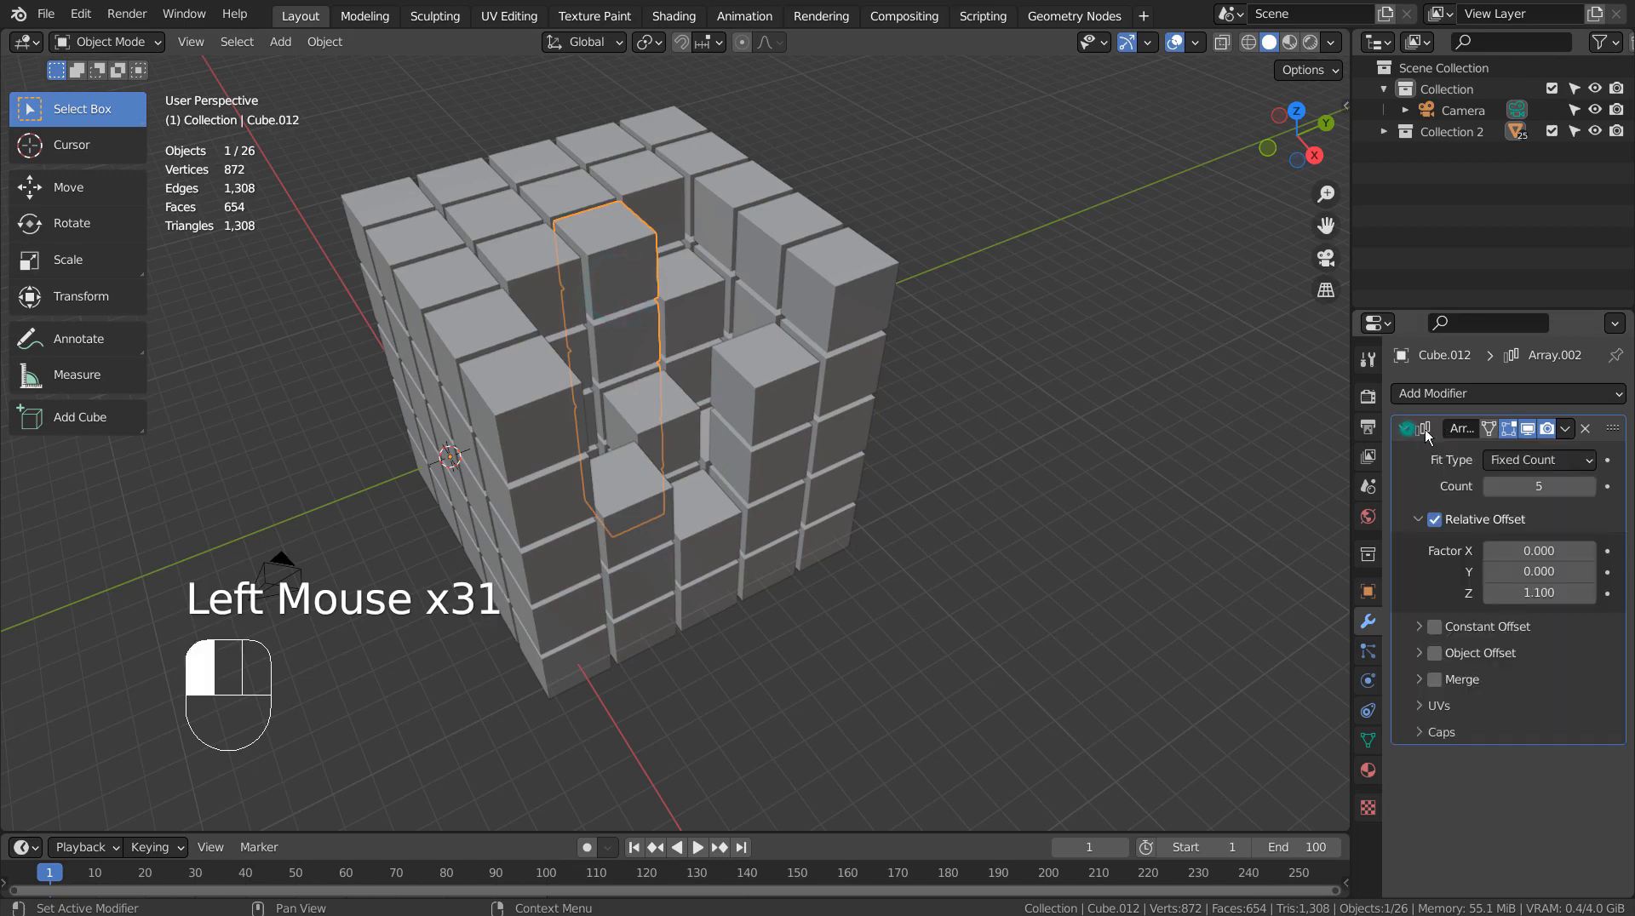
{"action": "left_click_drag", "start_coordinate": [1518, 486], "coordinate": [1488, 486]}
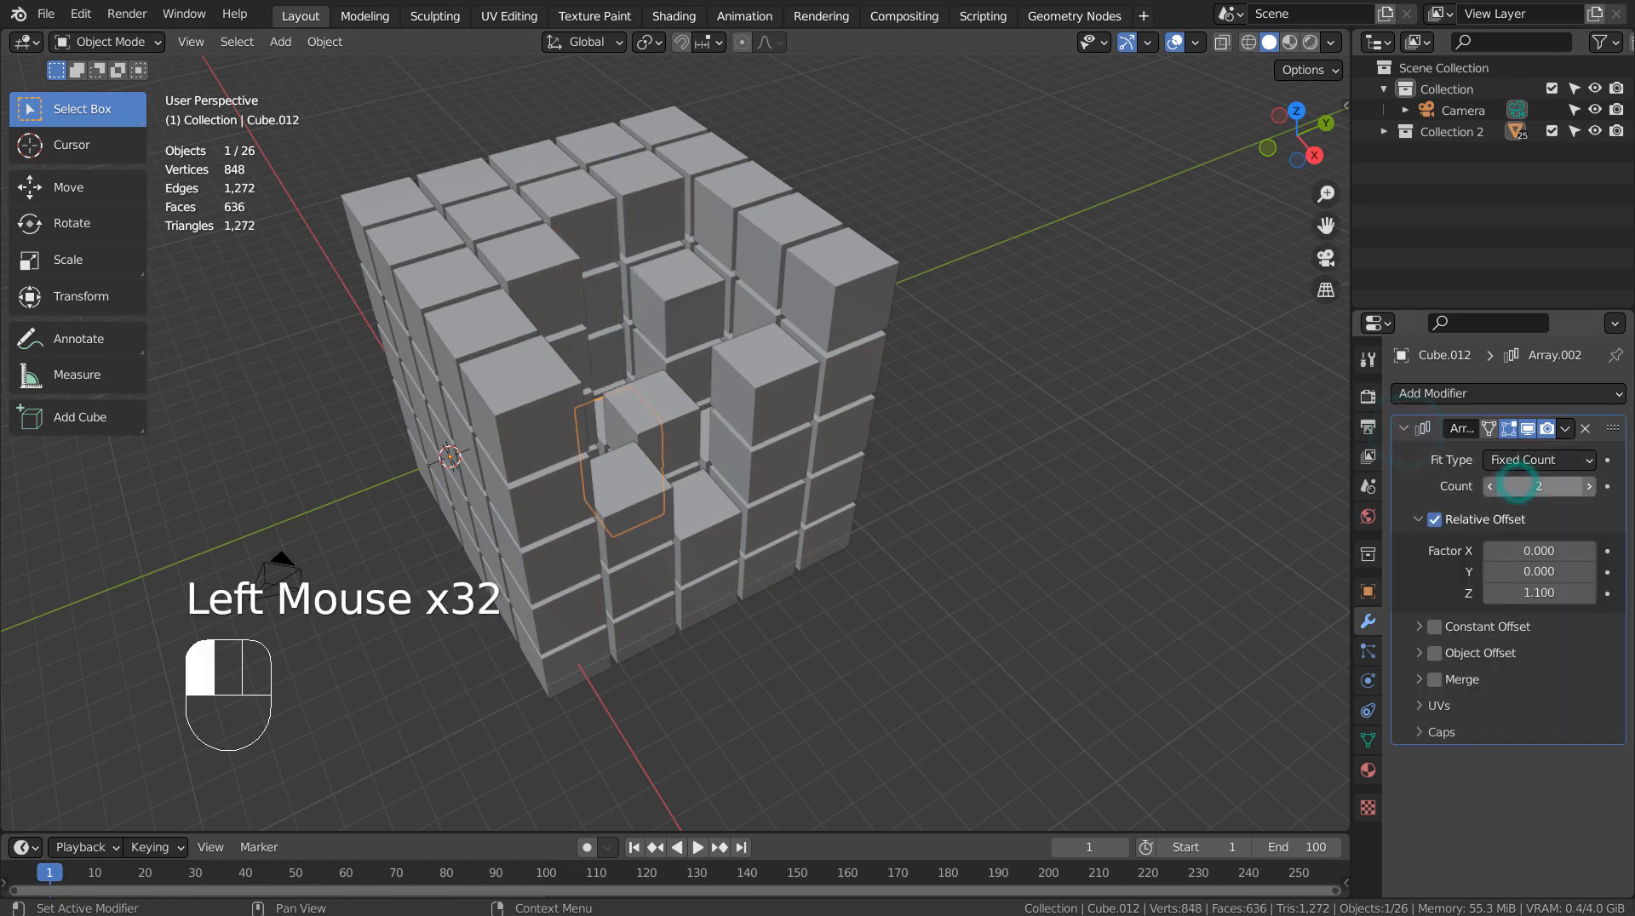
Step: Set the array count of the second column in the third row from the front to 4
{"action": "left_click", "coordinate": [572, 299]}
{"action": "left_click", "coordinate": [1405, 428]}
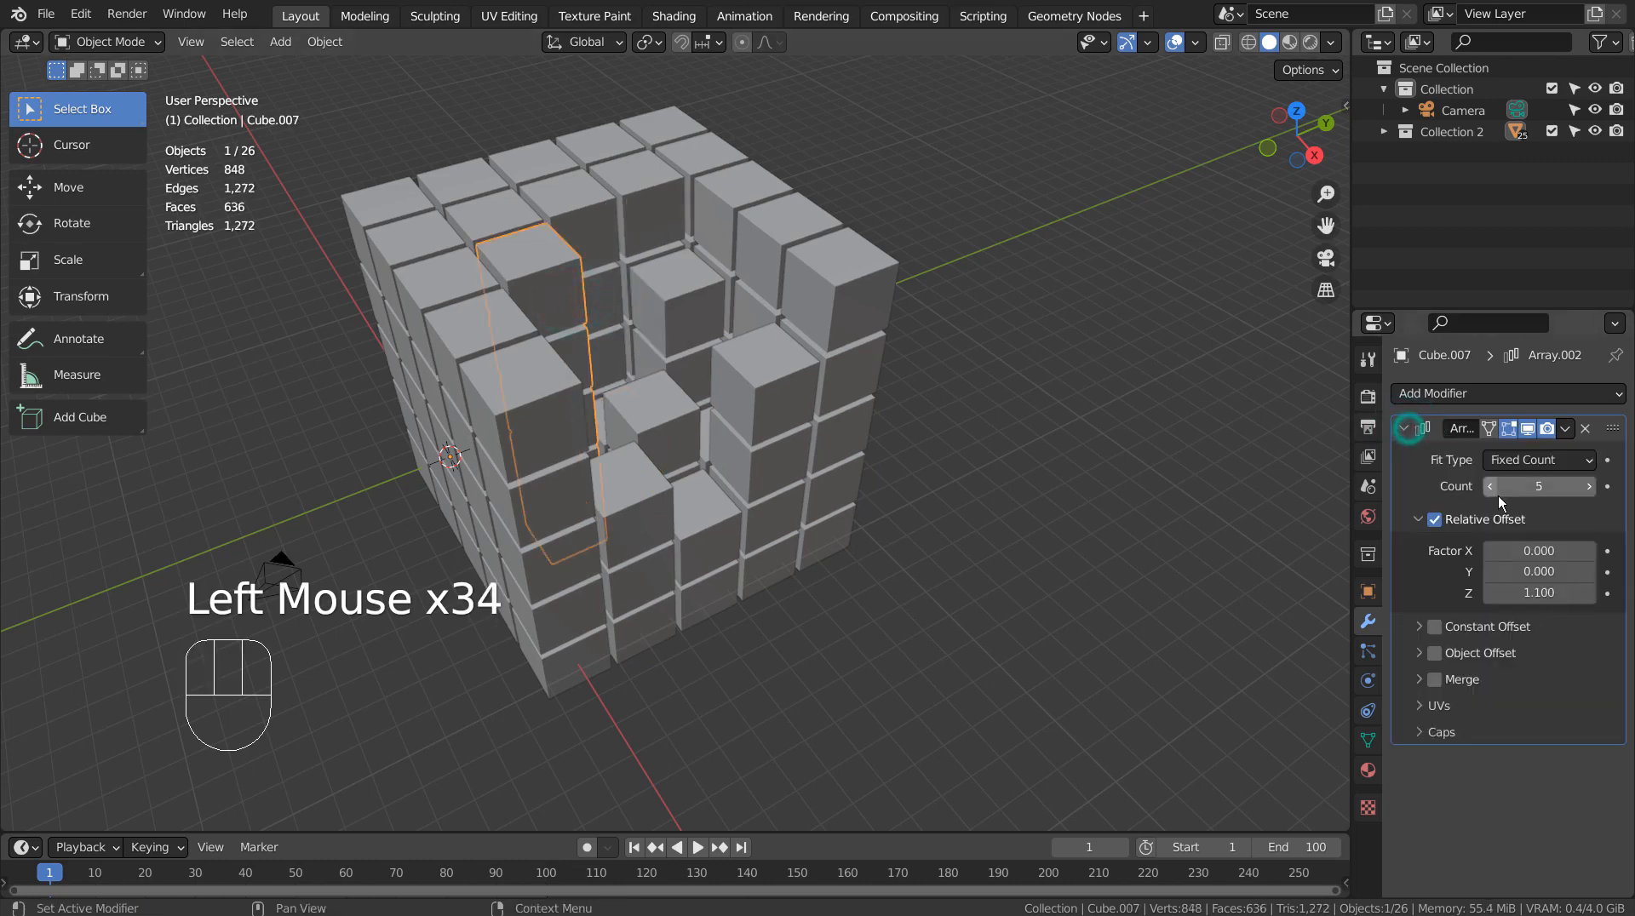
{"action": "left_click", "coordinate": [1531, 490]}
{"action": "type", "text": "4"}
{"action": "key", "text": "KP_Enter"}
{"action": "left_click", "coordinate": [1547, 486]}
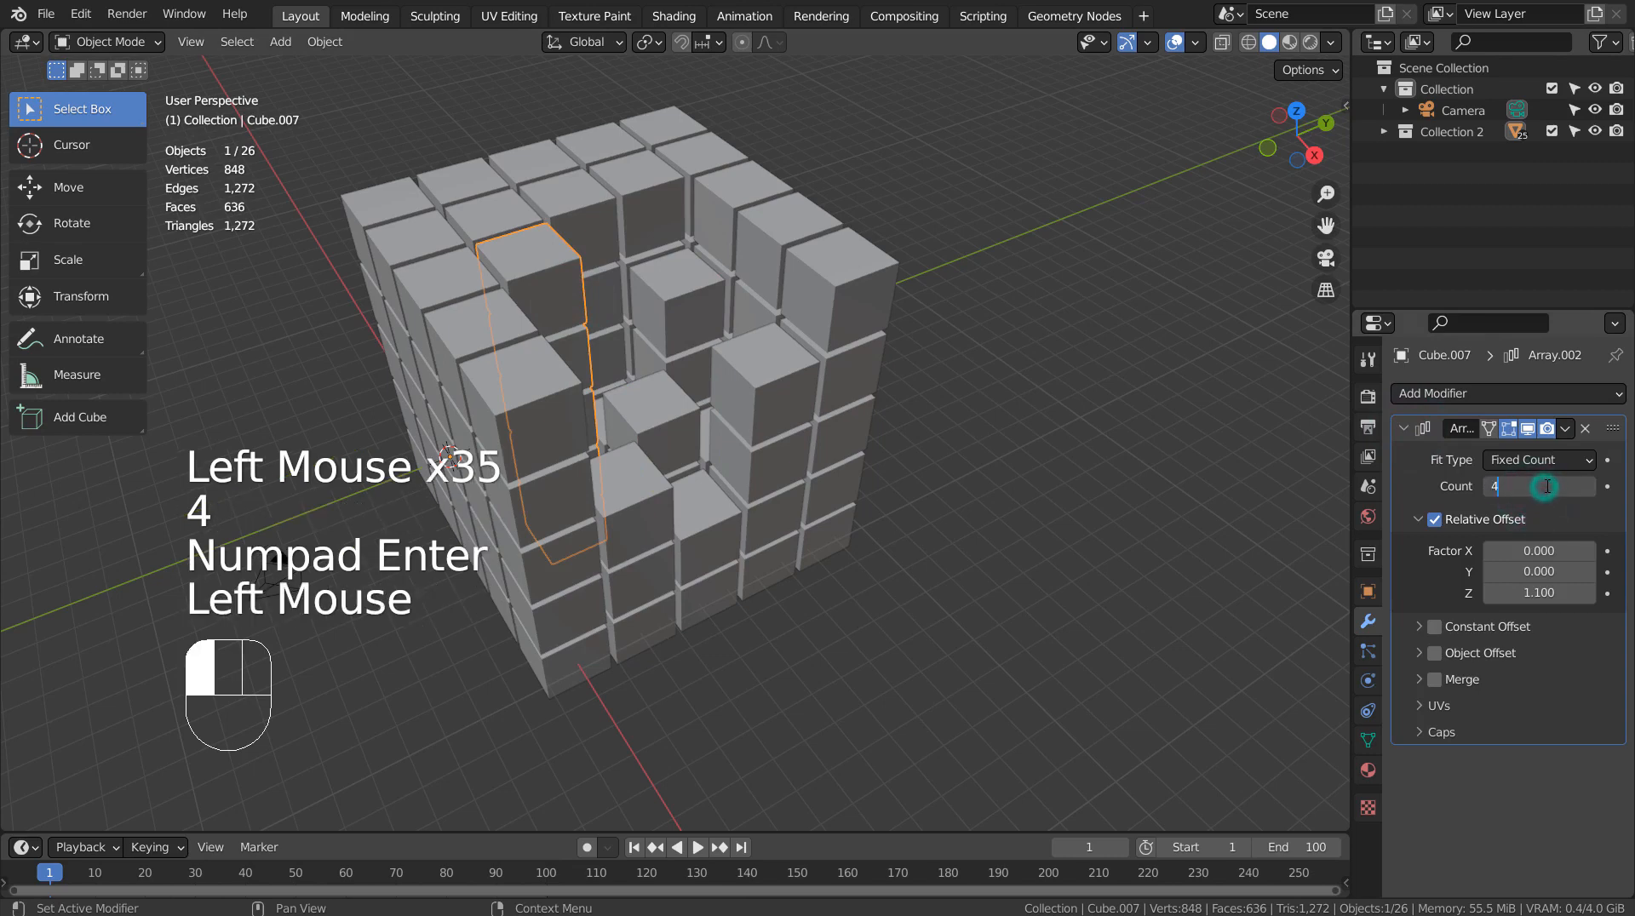
Step: Reduce the array count of the middle column in the fourth row from the front to 3
{"action": "left_click", "coordinate": [585, 253]}
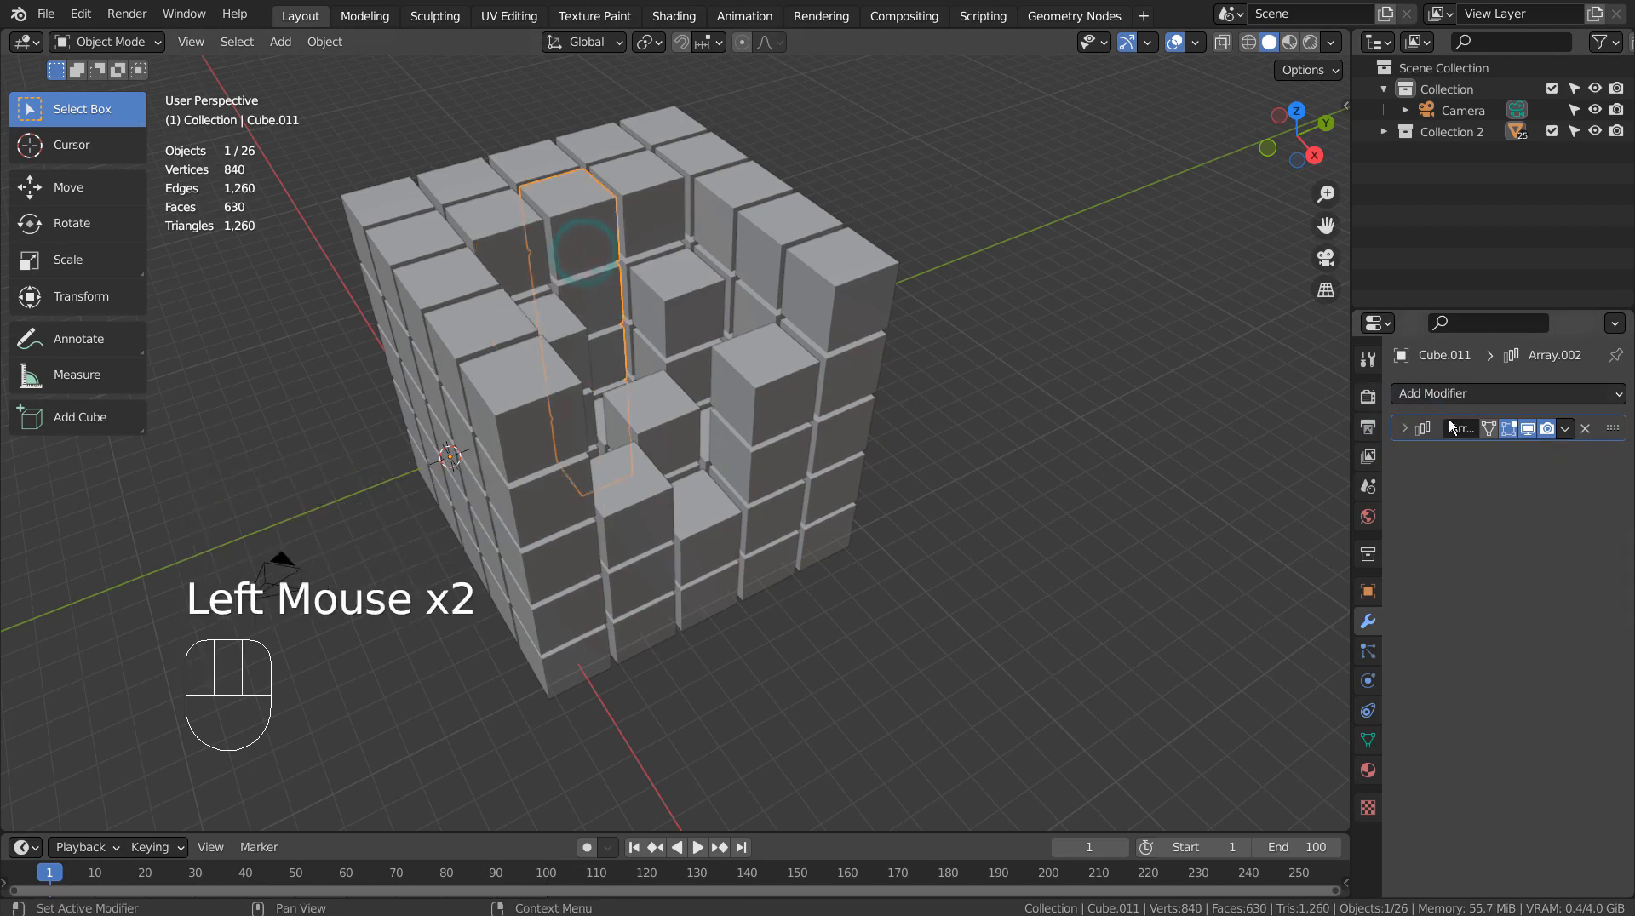
{"action": "left_click", "coordinate": [1405, 429]}
{"action": "left_click", "coordinate": [1492, 487]}
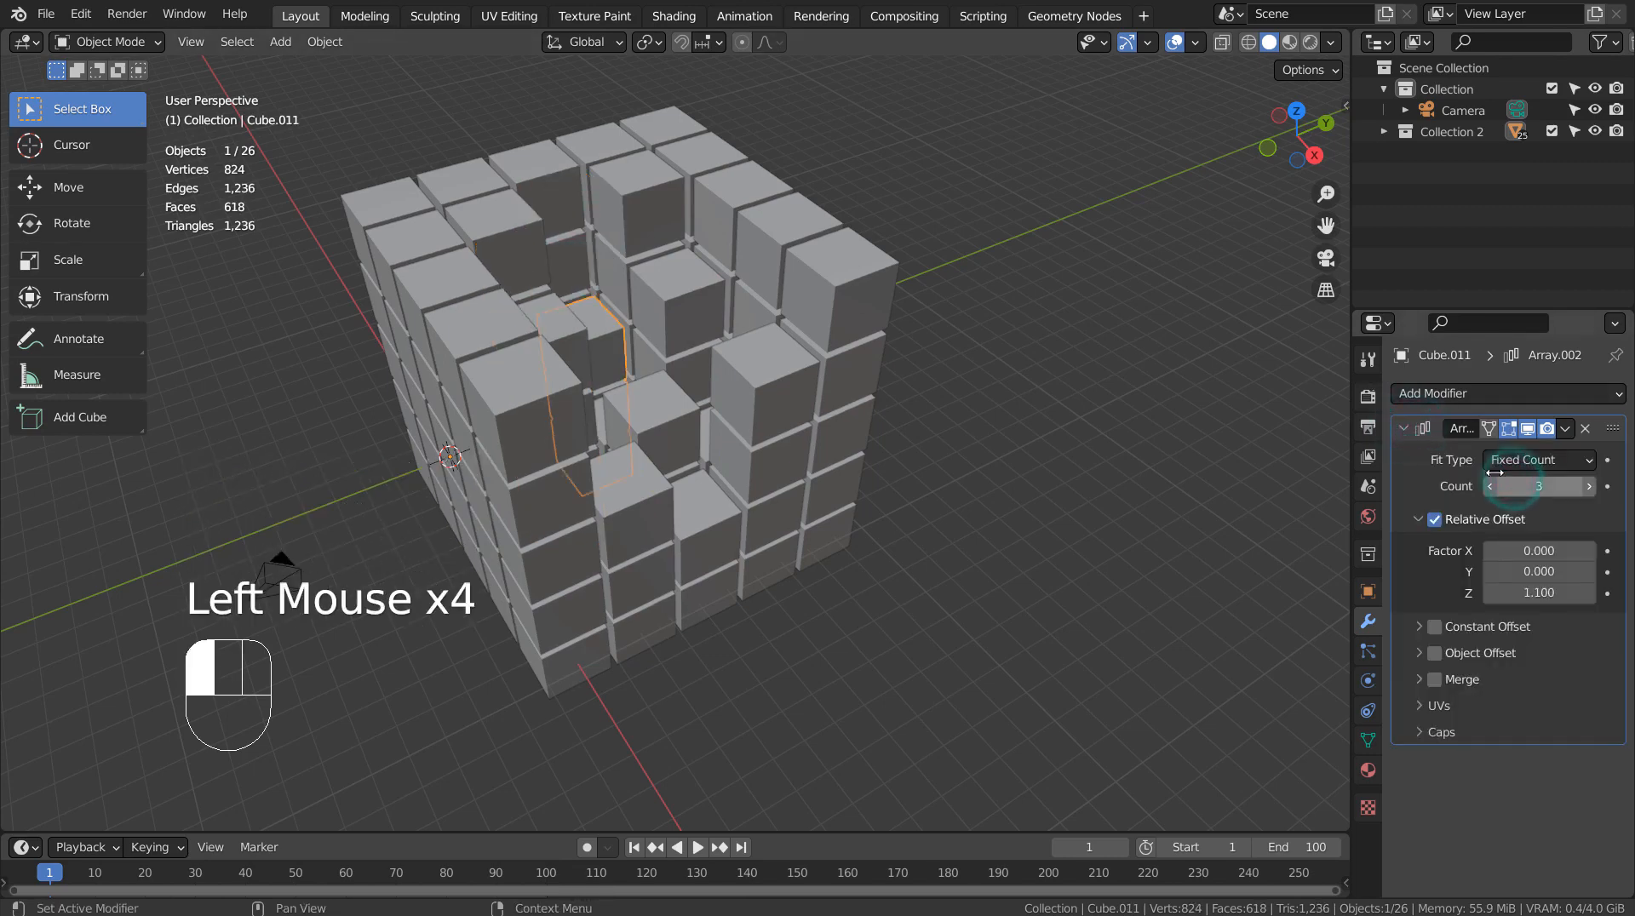
Step: Reduce the array counts of the fourth column in the fourth row to 4 and the fourth column in the third row to 1
{"action": "double_click", "coordinate": [651, 220]}
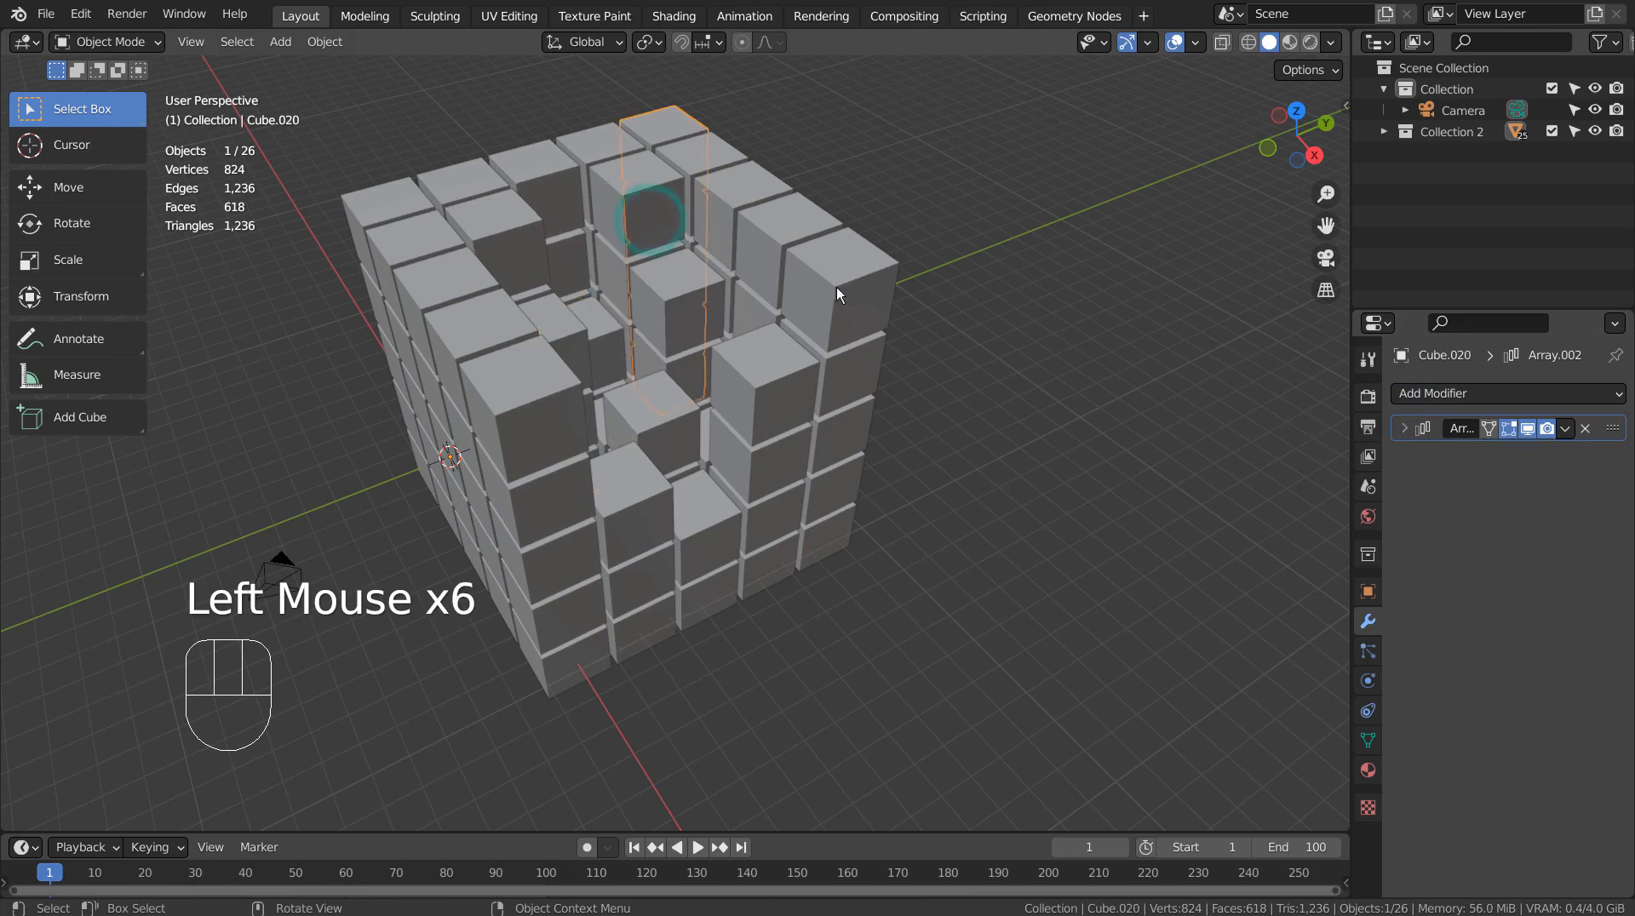
{"action": "left_click", "coordinate": [580, 231]}
{"action": "left_click", "coordinate": [600, 227]}
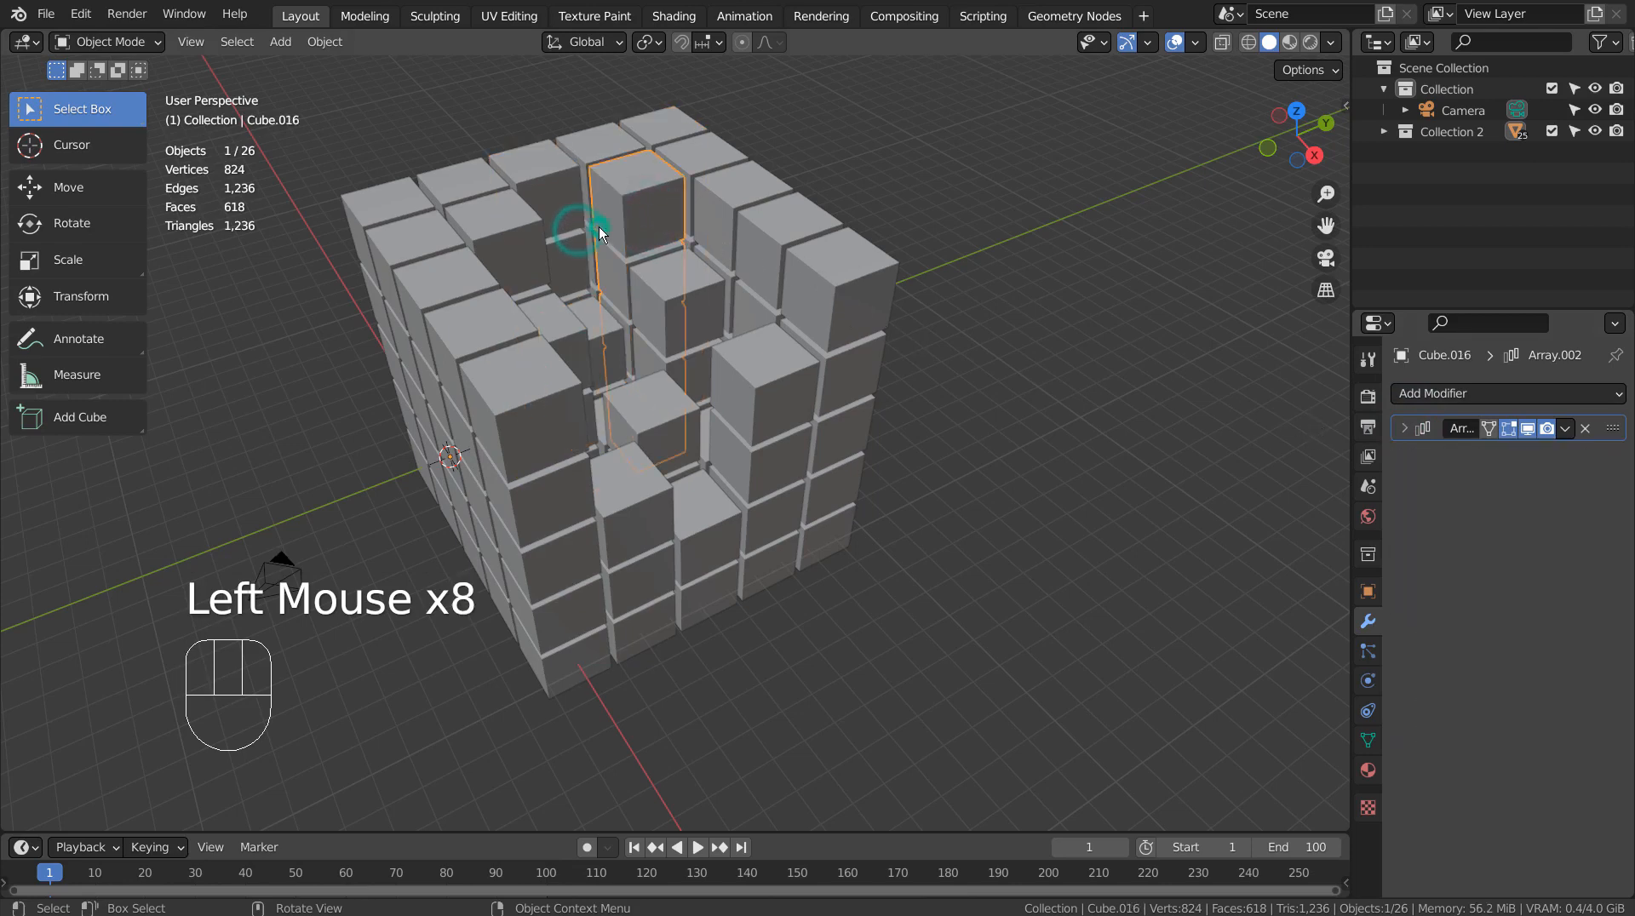
{"action": "left_click", "coordinate": [1417, 429]}
{"action": "left_click", "coordinate": [1407, 427]}
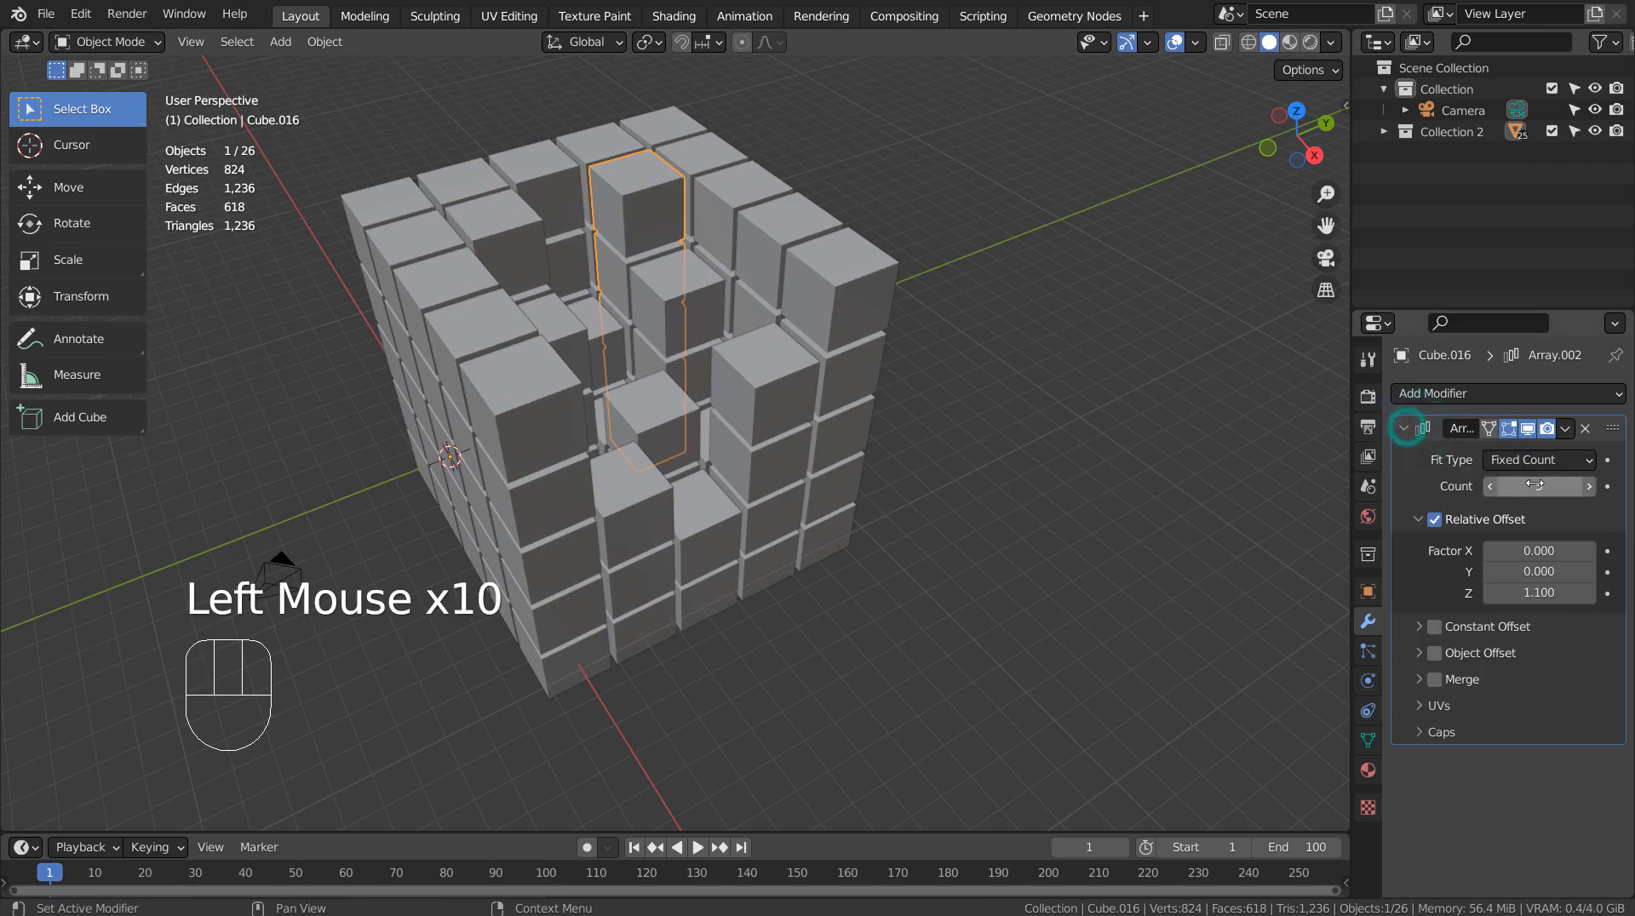
{"action": "left_click_drag", "start_coordinate": [1526, 484], "coordinate": [1521, 486]}
{"action": "left_click", "coordinate": [740, 320]}
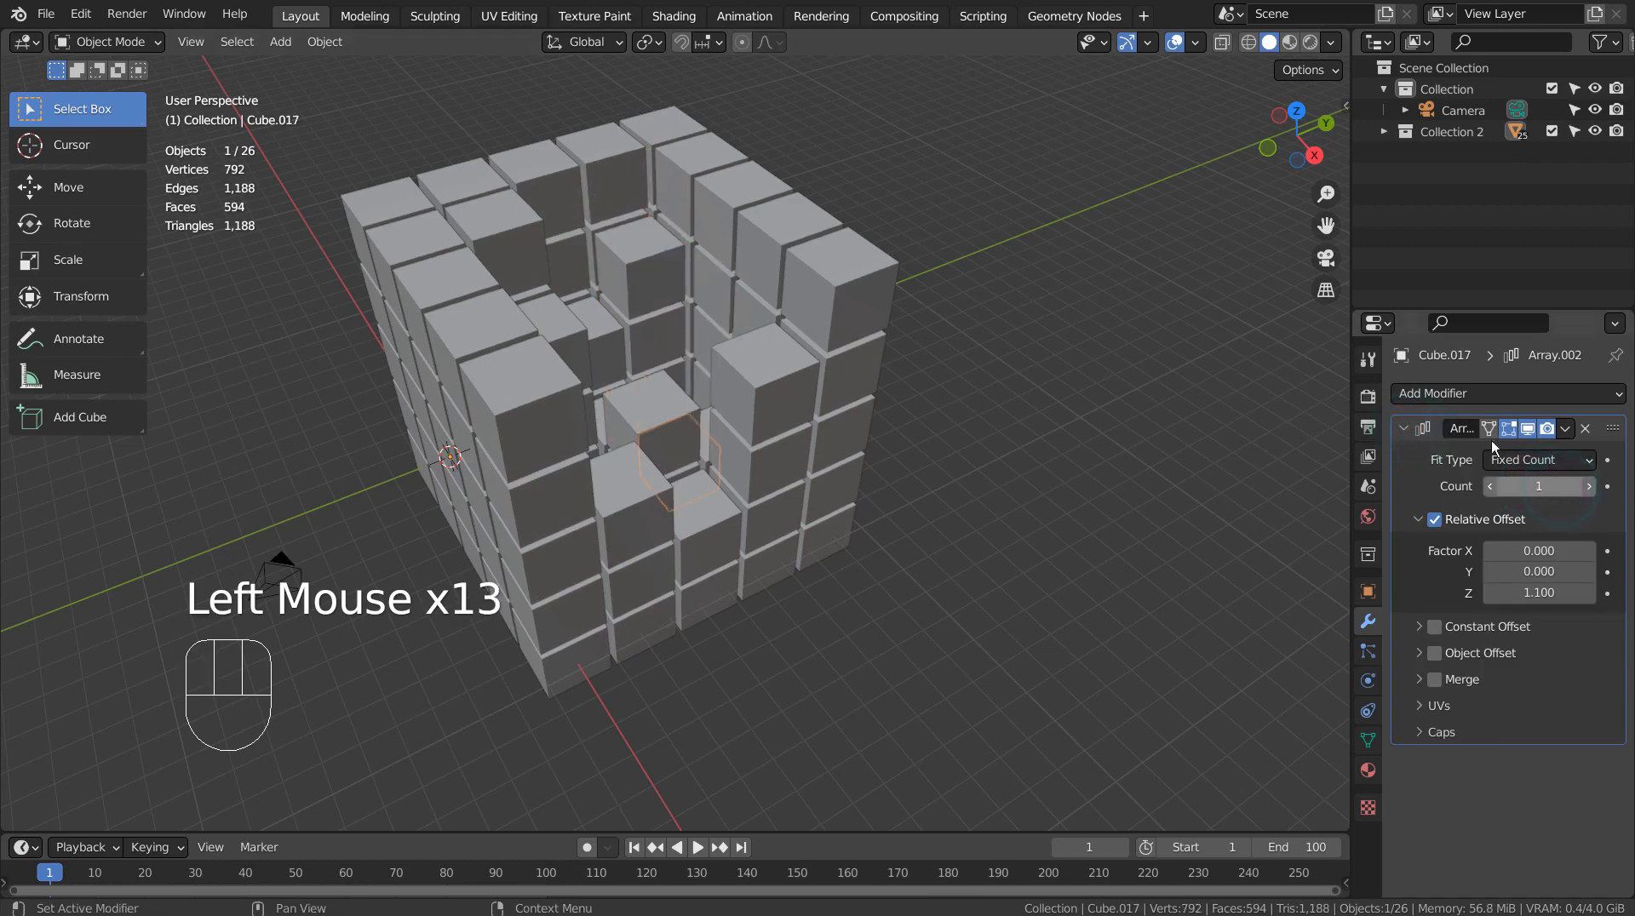
Step: Select the full-height column at the block's nearest front corner
{"action": "left_click", "coordinate": [538, 244]}
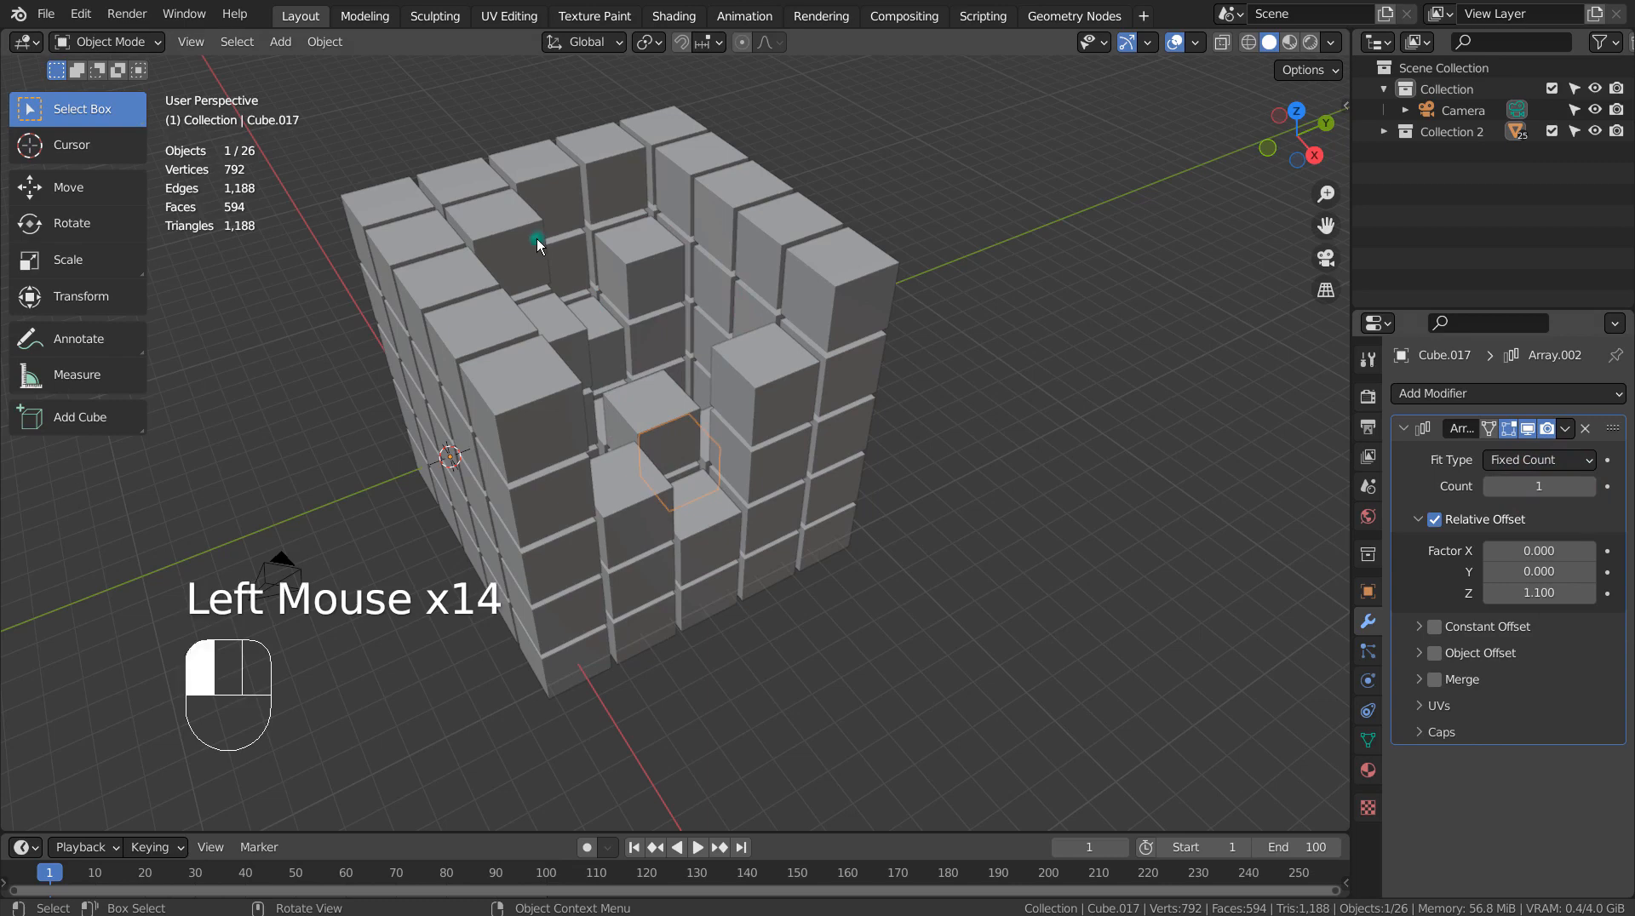
{"action": "left_click", "coordinate": [1067, 355]}
{"action": "middle_click_drag", "start_coordinate": [1066, 356], "coordinate": [1112, 390], "text": "shift"}
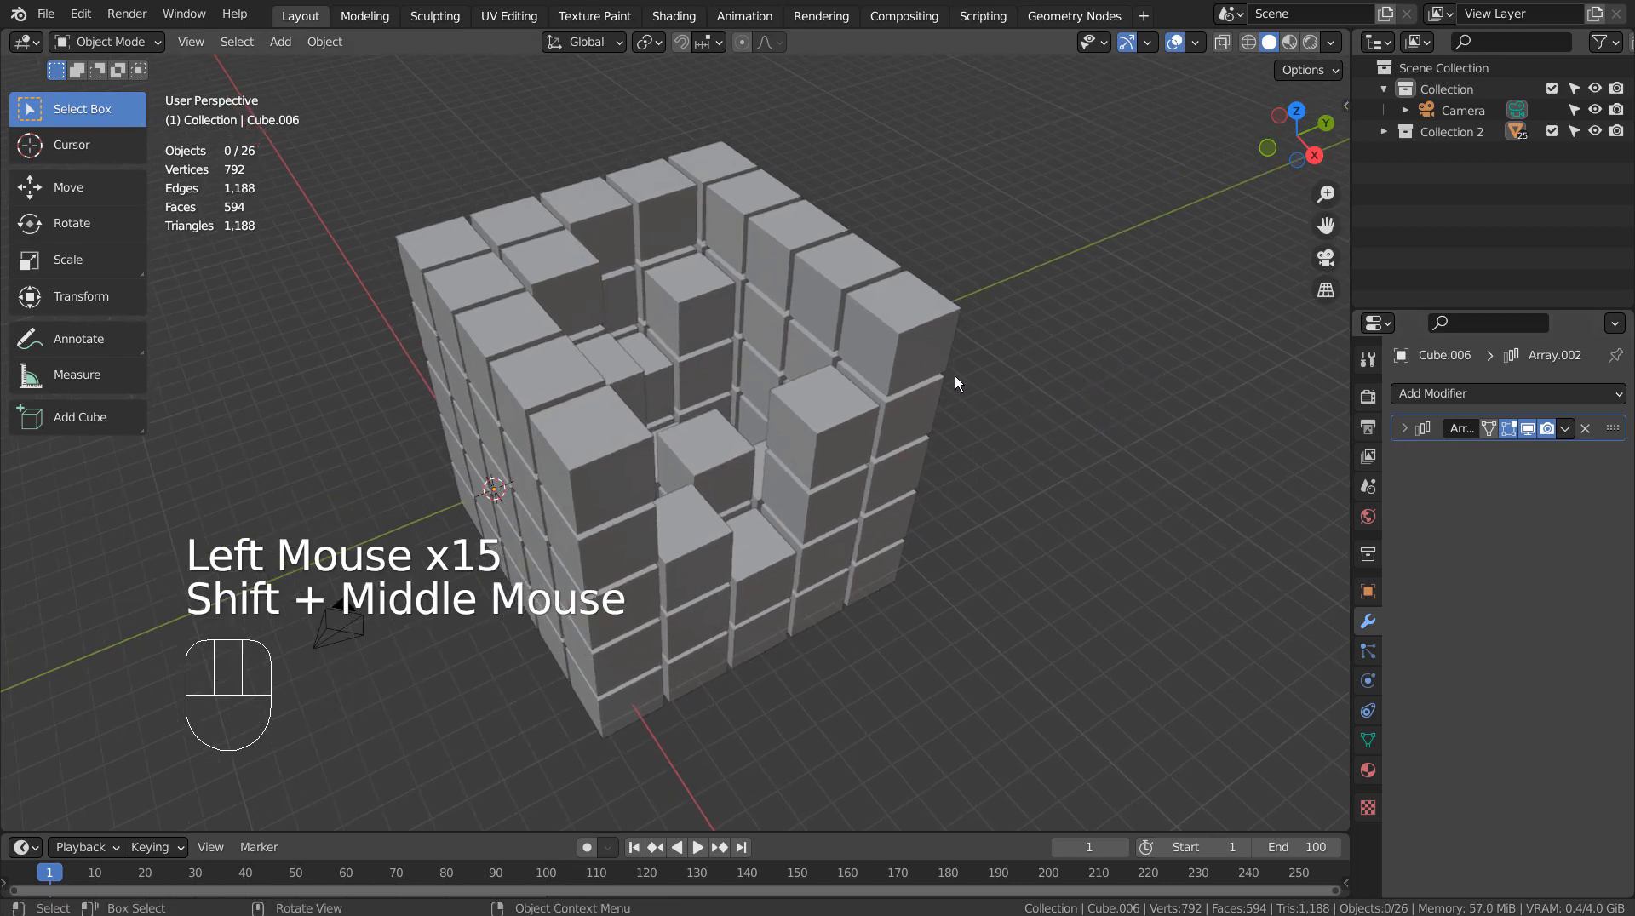
{"action": "left_click", "coordinate": [927, 359]}
{"action": "left_click", "coordinate": [554, 494]}
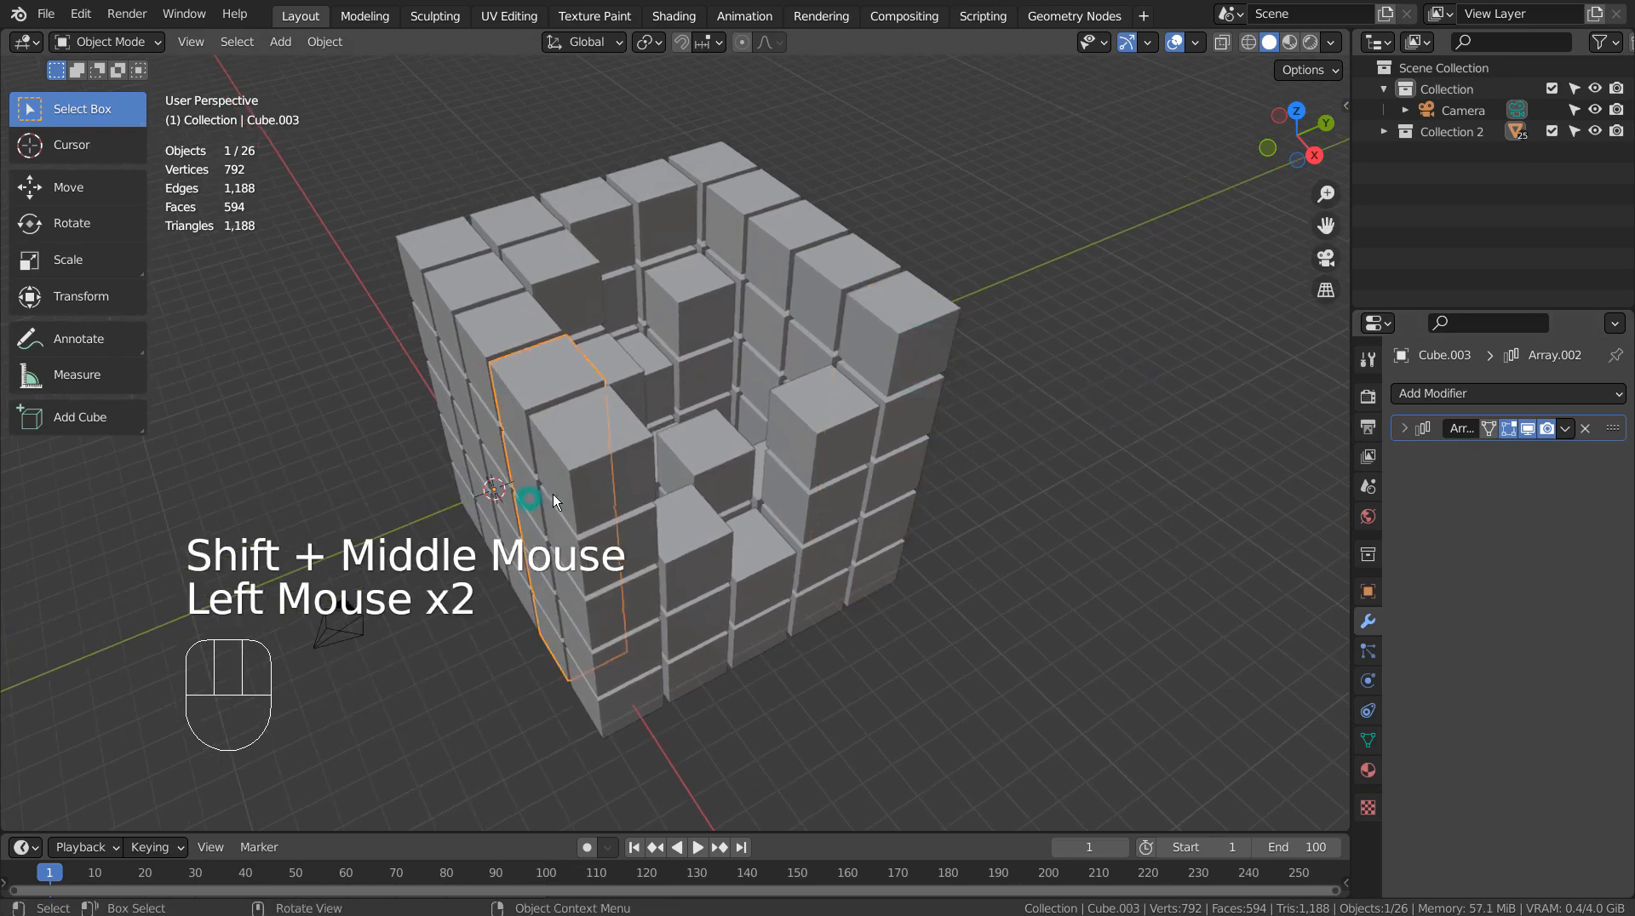
{"action": "left_click", "coordinate": [584, 487]}
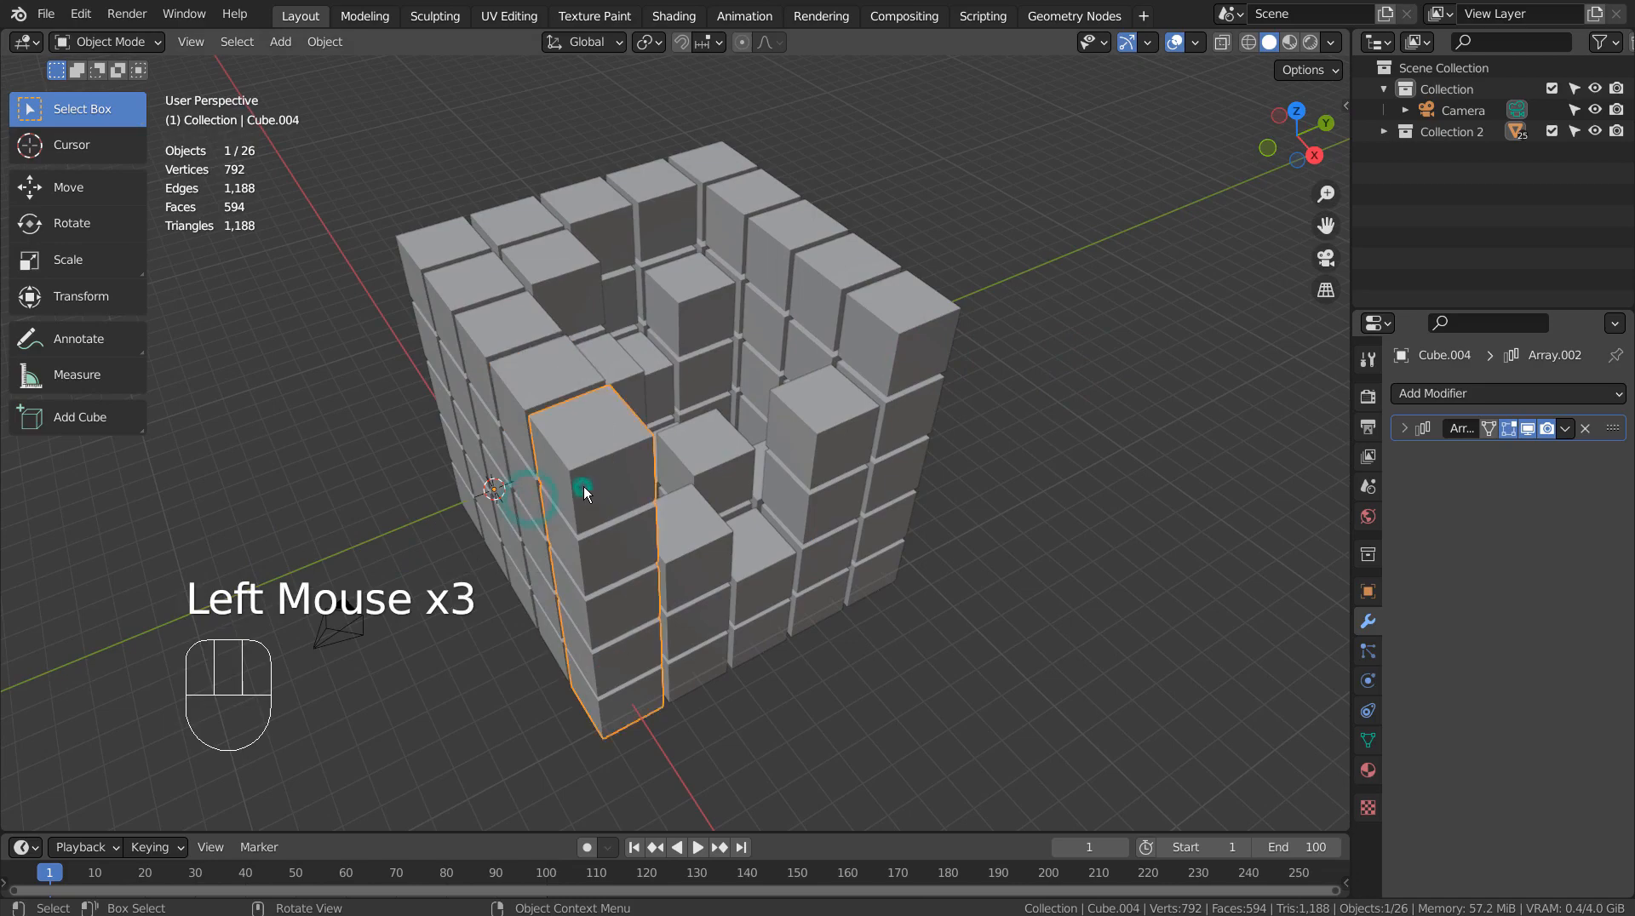
Step: Switch to the Shading workspace and maximize the node editor to show the selected column's whole material node tree
{"action": "left_click", "coordinate": [685, 15]}
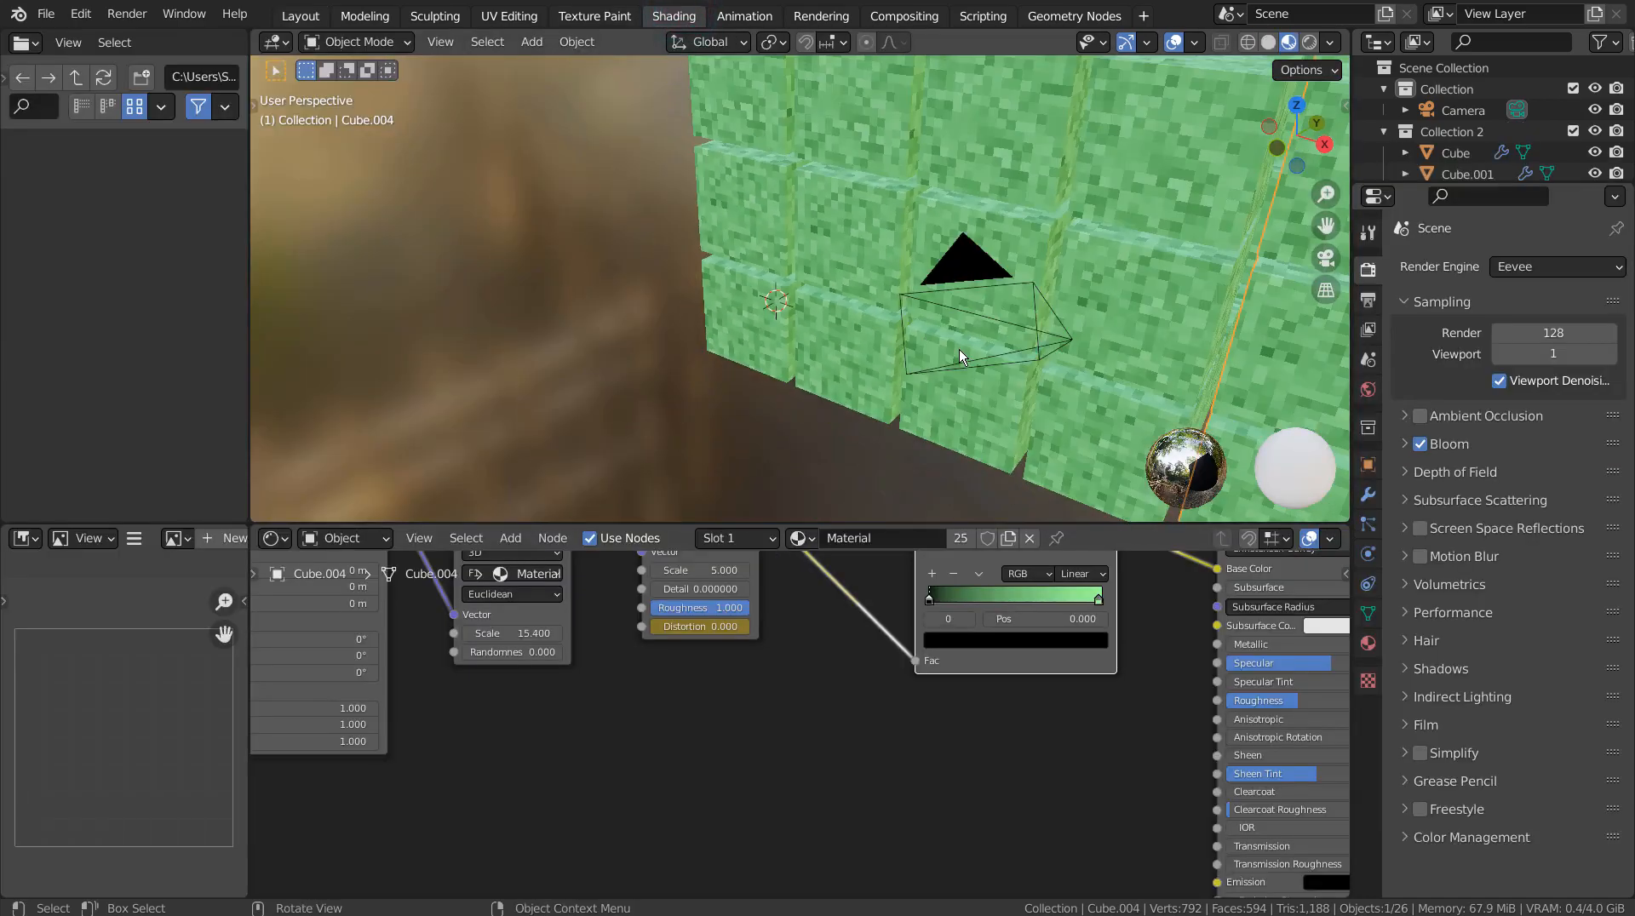
{"action": "middle_click_drag", "start_coordinate": [1000, 336], "coordinate": [926, 371]}
{"action": "scroll", "coordinate": [831, 318], "scroll_direction": "down", "scroll_amount": 5}
{"action": "left_click", "coordinate": [825, 647]}
{"action": "key", "text": "ctrl+space"}
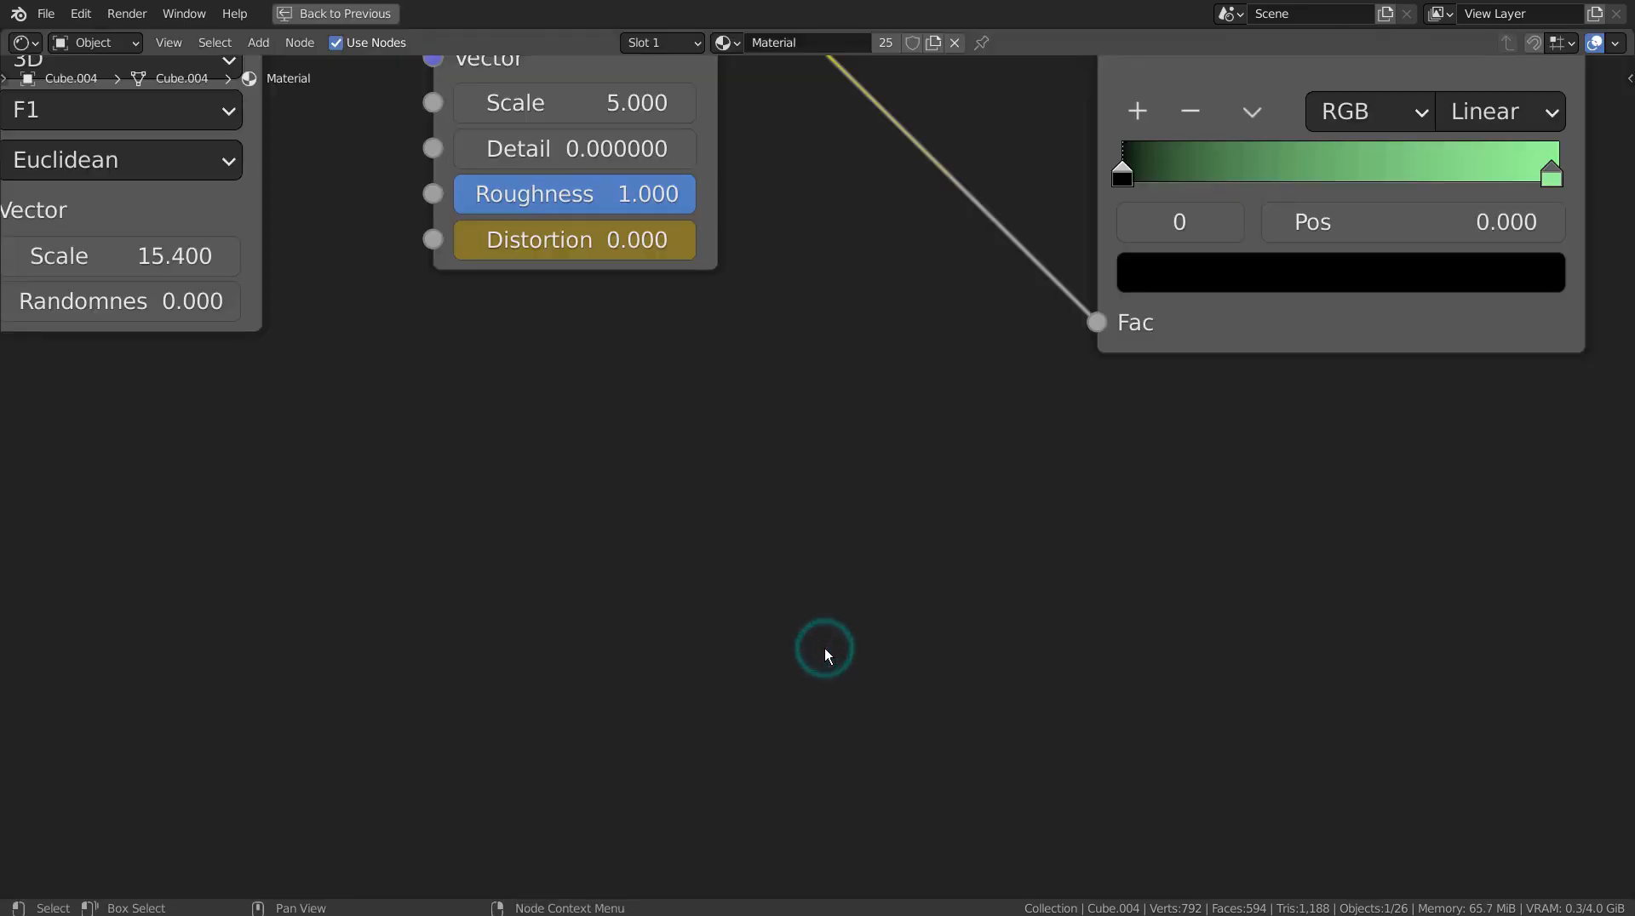
{"action": "scroll", "coordinate": [902, 578], "scroll_direction": "down", "scroll_amount": 5}
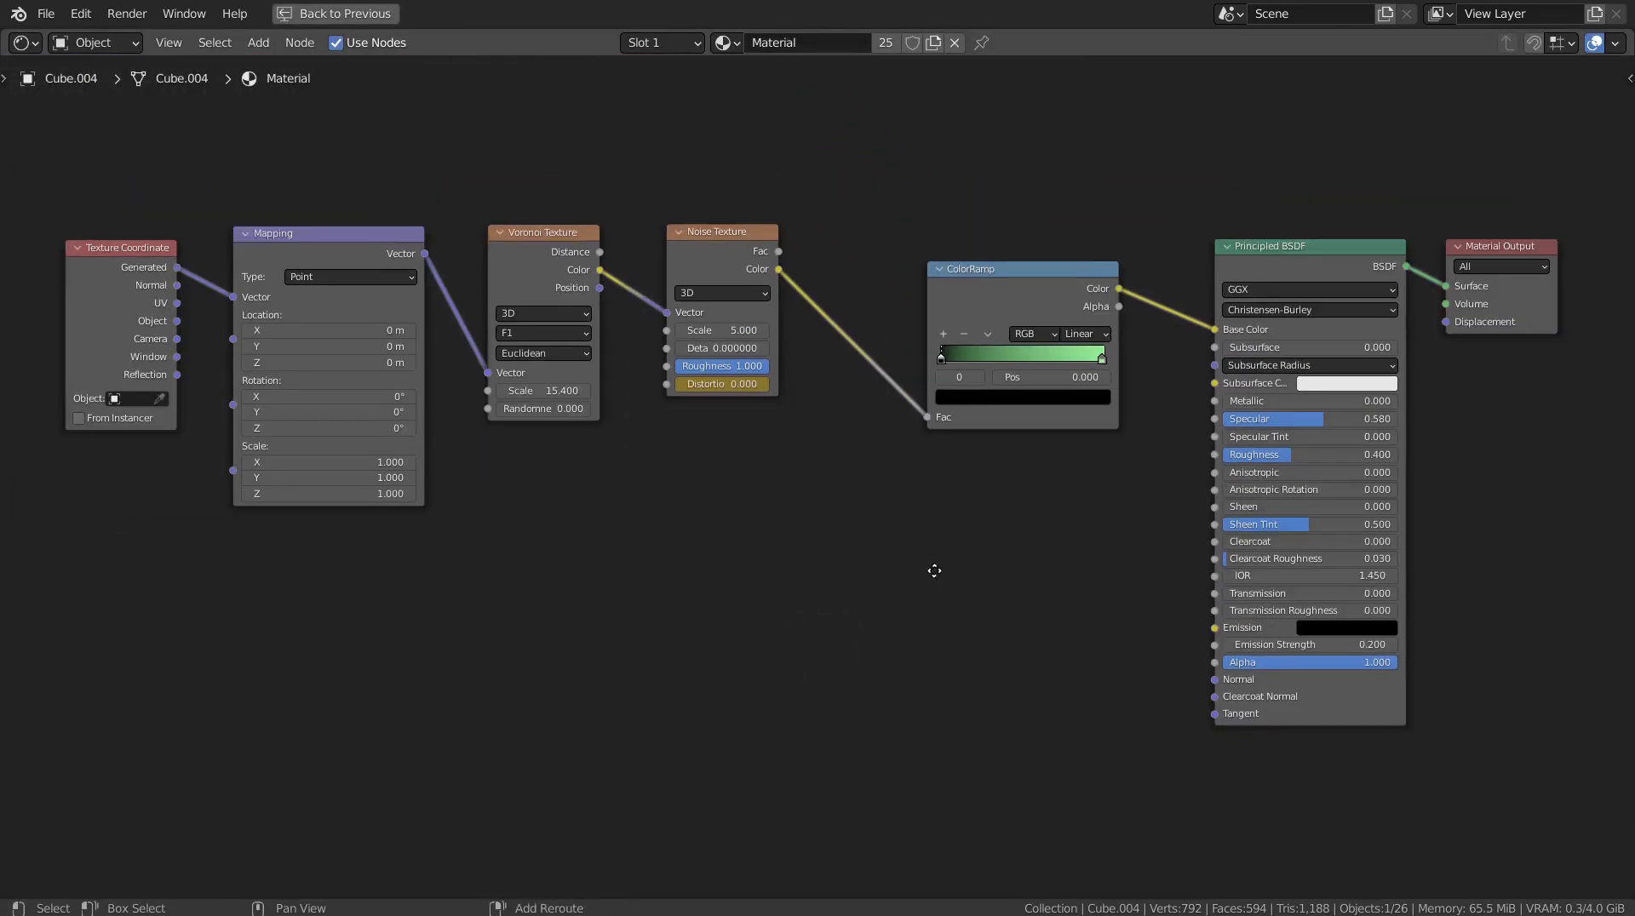
{"action": "middle_click_drag", "start_coordinate": [902, 577], "coordinate": [930, 593]}
Step: Space out the Noise Texture, ColorRamp, Voronoi Texture, Mapping and Texture Coordinate nodes in a tidy row and fit them in view
{"action": "left_click_drag", "start_coordinate": [720, 255], "coordinate": [824, 268]}
{"action": "left_click_drag", "start_coordinate": [971, 291], "coordinate": [987, 274]}
{"action": "left_click_drag", "start_coordinate": [566, 260], "coordinate": [640, 278]}
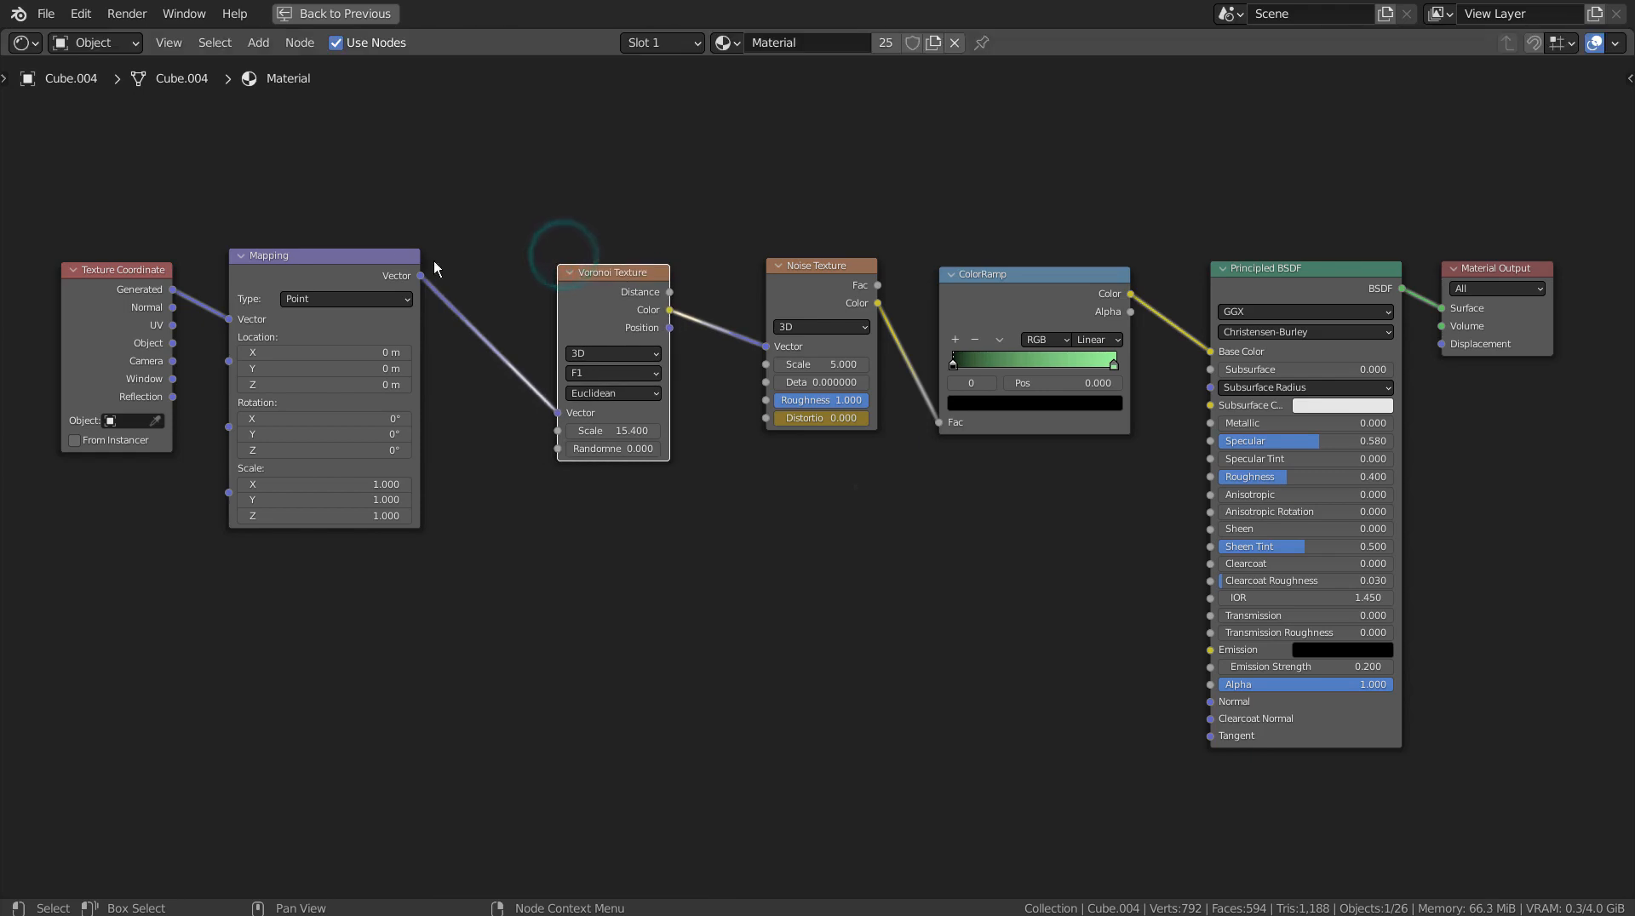
{"action": "left_click", "coordinate": [368, 253]}
{"action": "left_click_drag", "start_coordinate": [400, 271], "coordinate": [478, 289]}
{"action": "left_click", "coordinate": [162, 271]}
{"action": "left_click_drag", "start_coordinate": [173, 274], "coordinate": [246, 289]}
{"action": "left_click", "coordinate": [851, 518]}
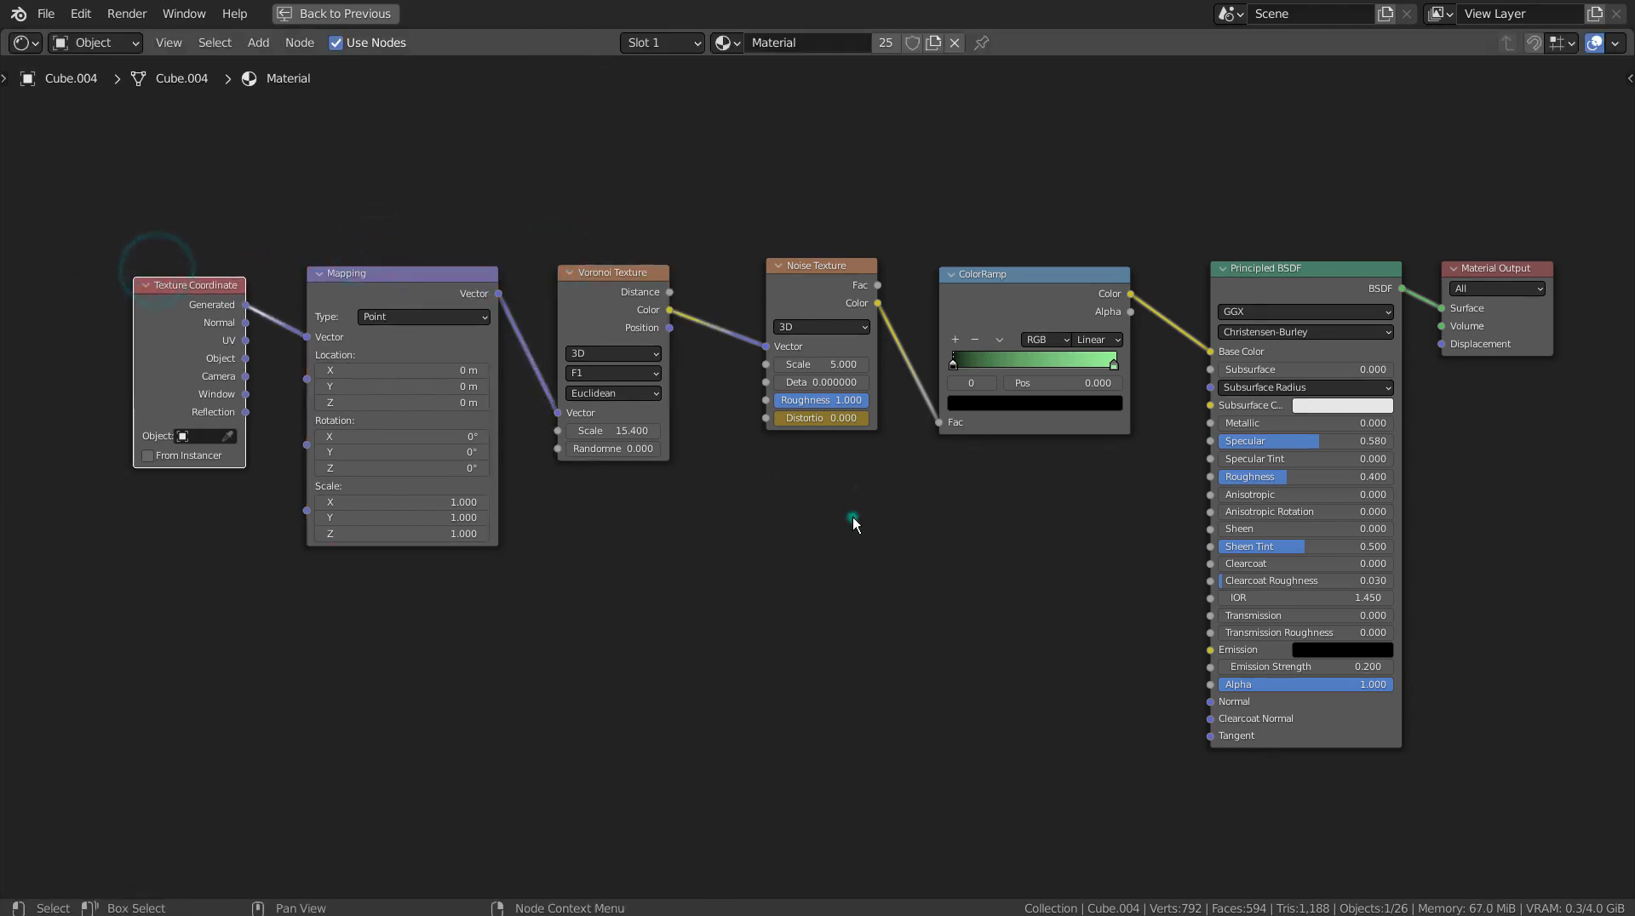
{"action": "key", "text": "Home"}
{"action": "middle_click_drag", "start_coordinate": [876, 521], "coordinate": [838, 519]}
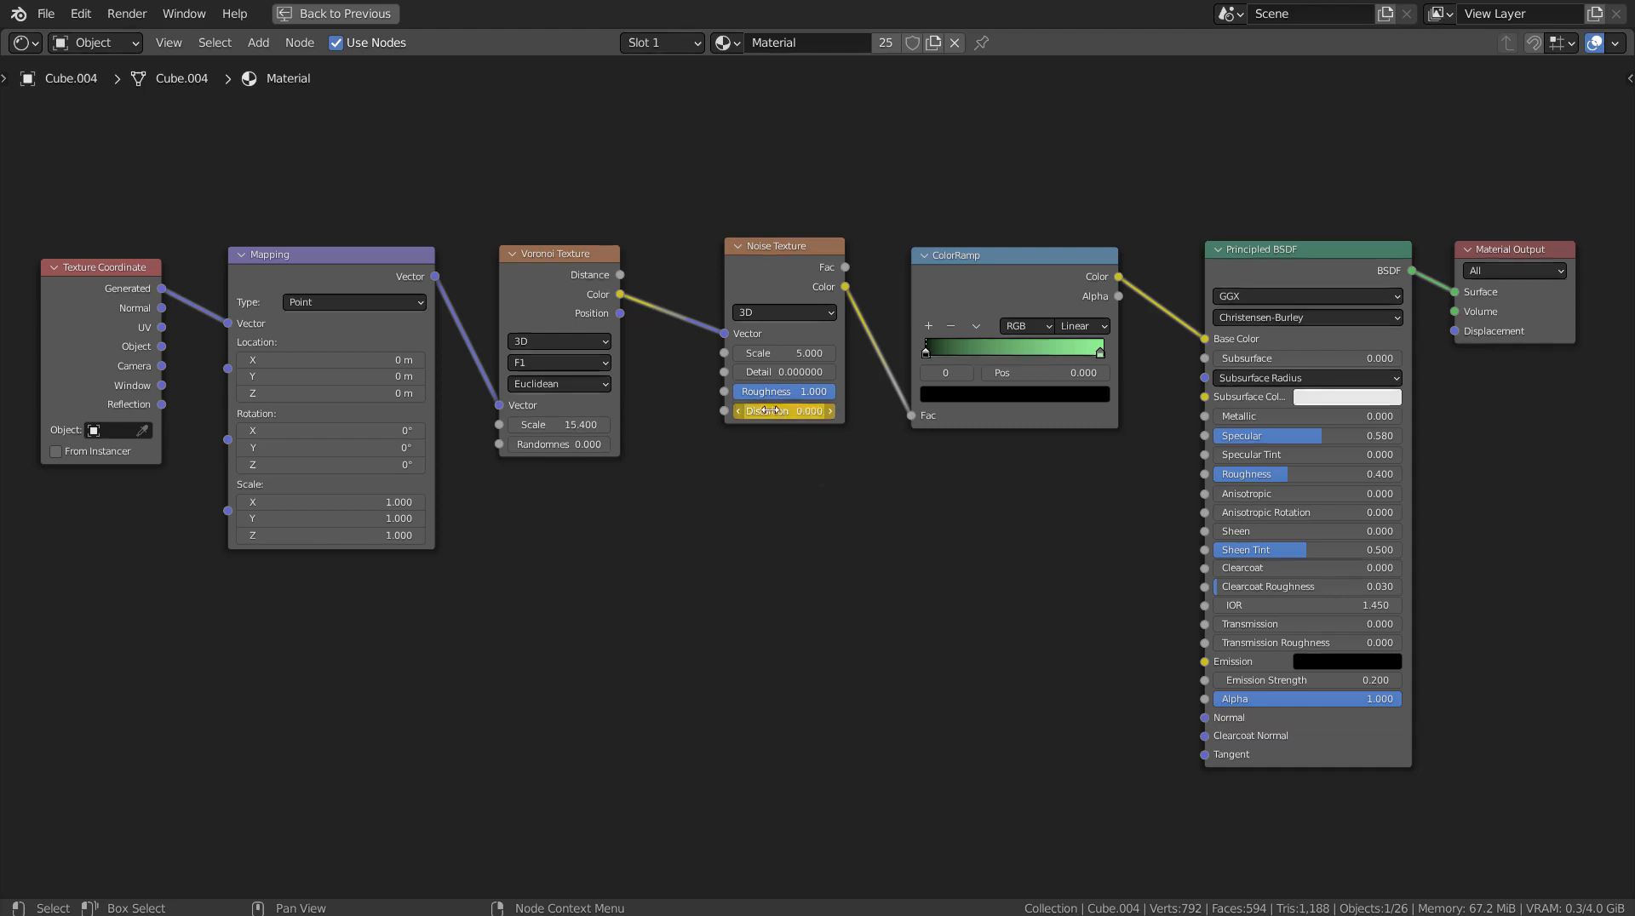
Step: Play the animation to watch the Noise Texture's animated Distortion value, stop it, and restore the normal editor layout
{"action": "key", "text": "space"}
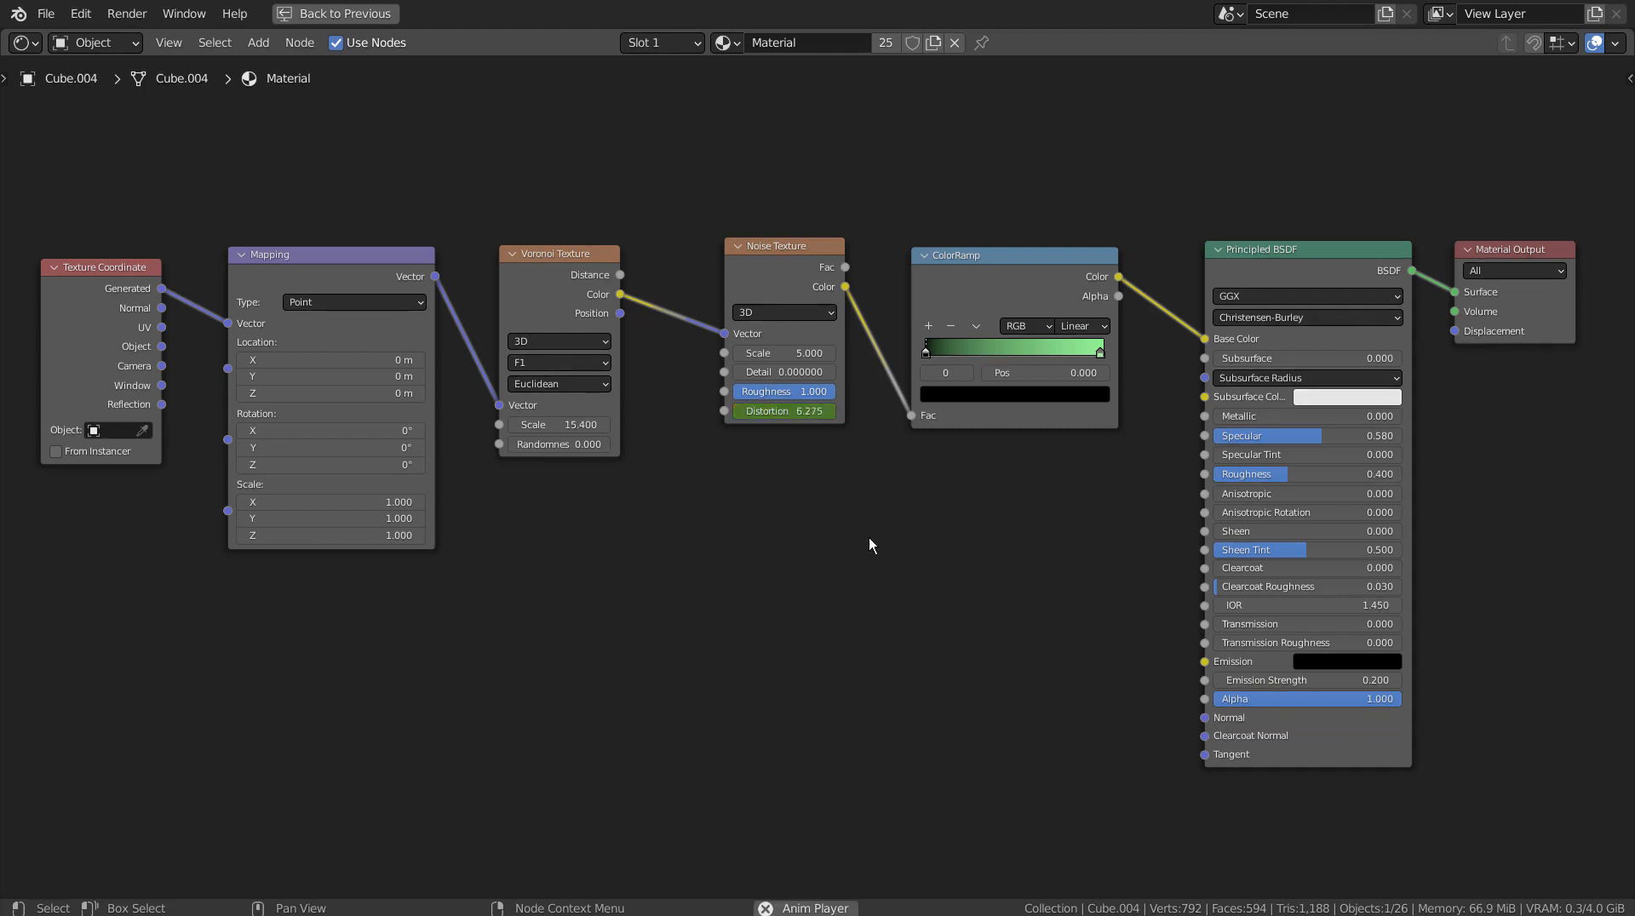
{"action": "key", "text": "space"}
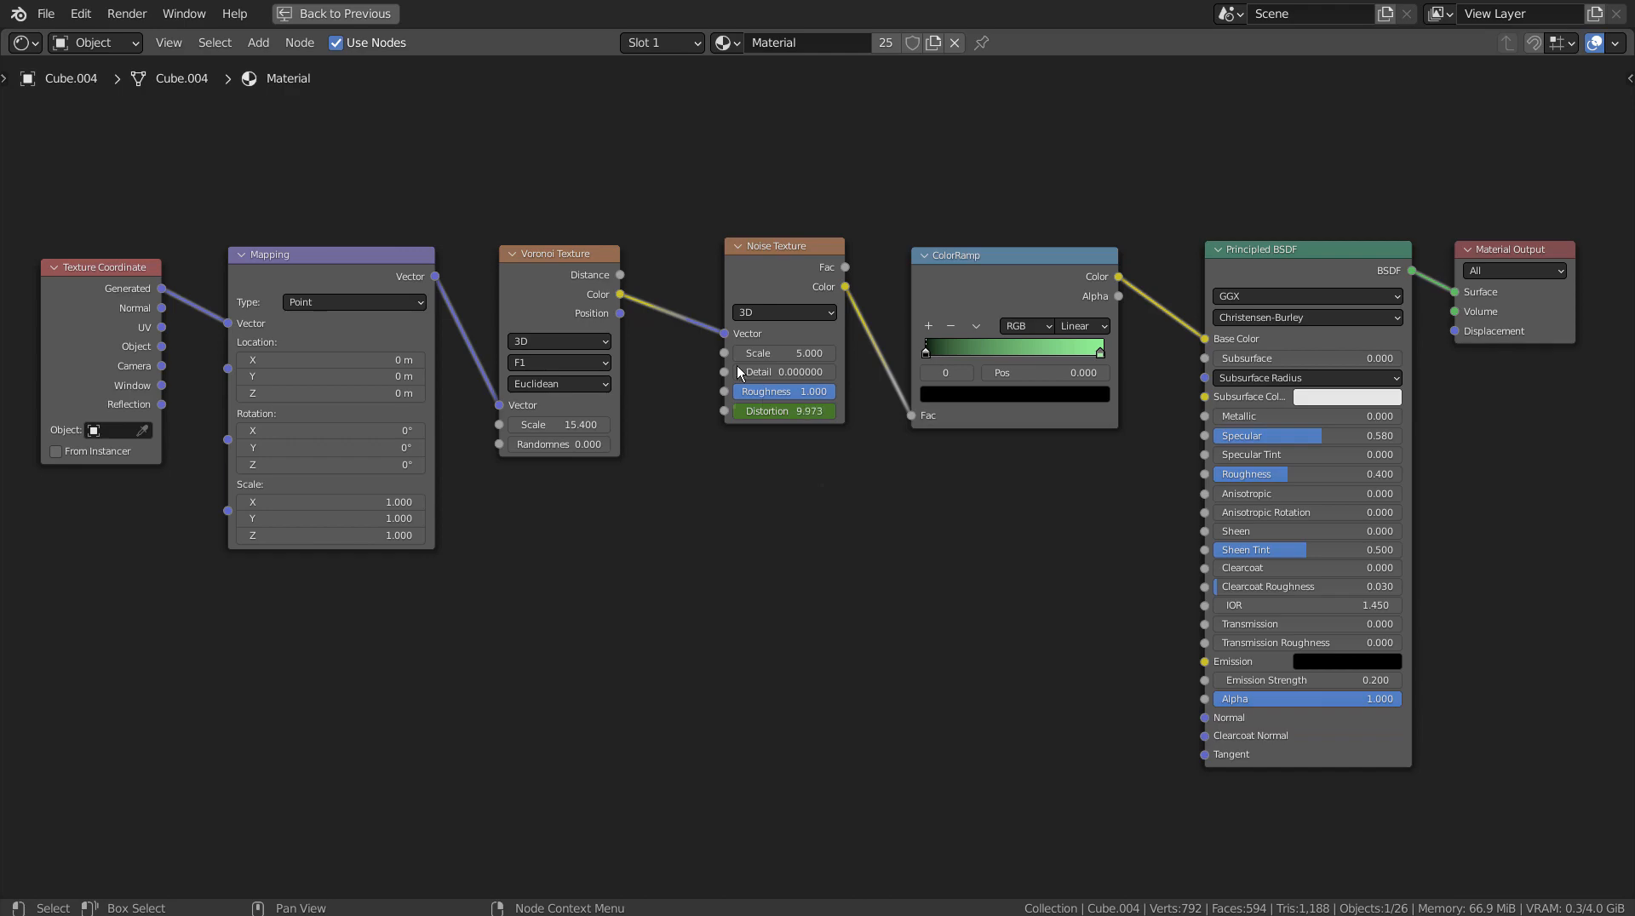
{"action": "key", "text": "ctrl+space"}
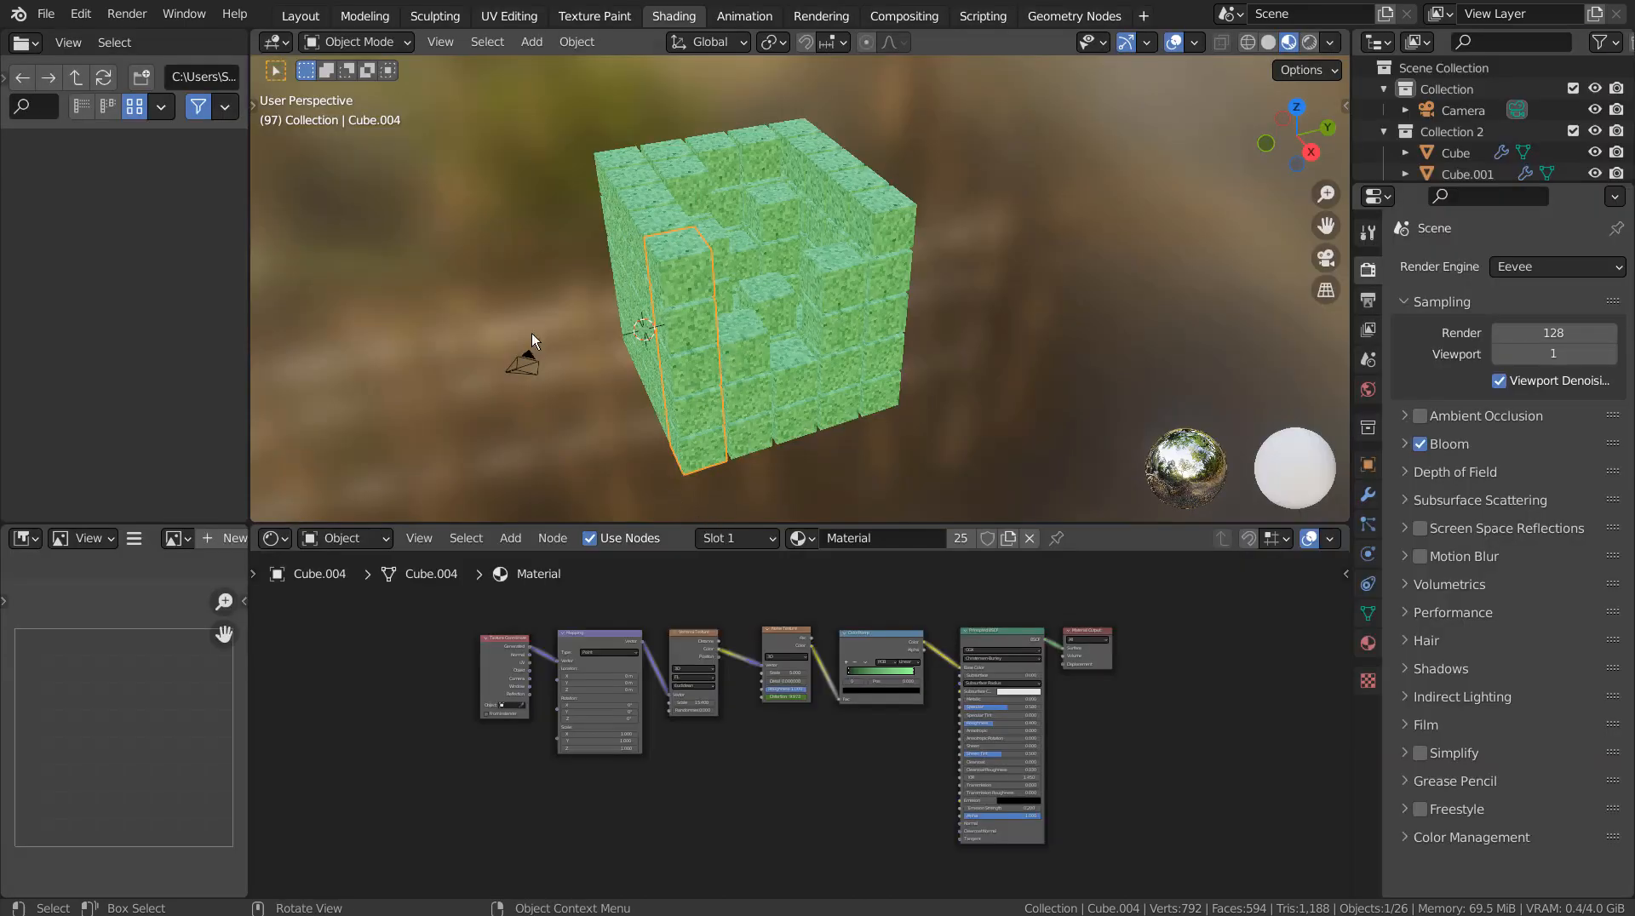
Step: Return to the Layout workspace, show the block in Material Preview shading, and go back to frame 1
{"action": "left_click", "coordinate": [304, 16]}
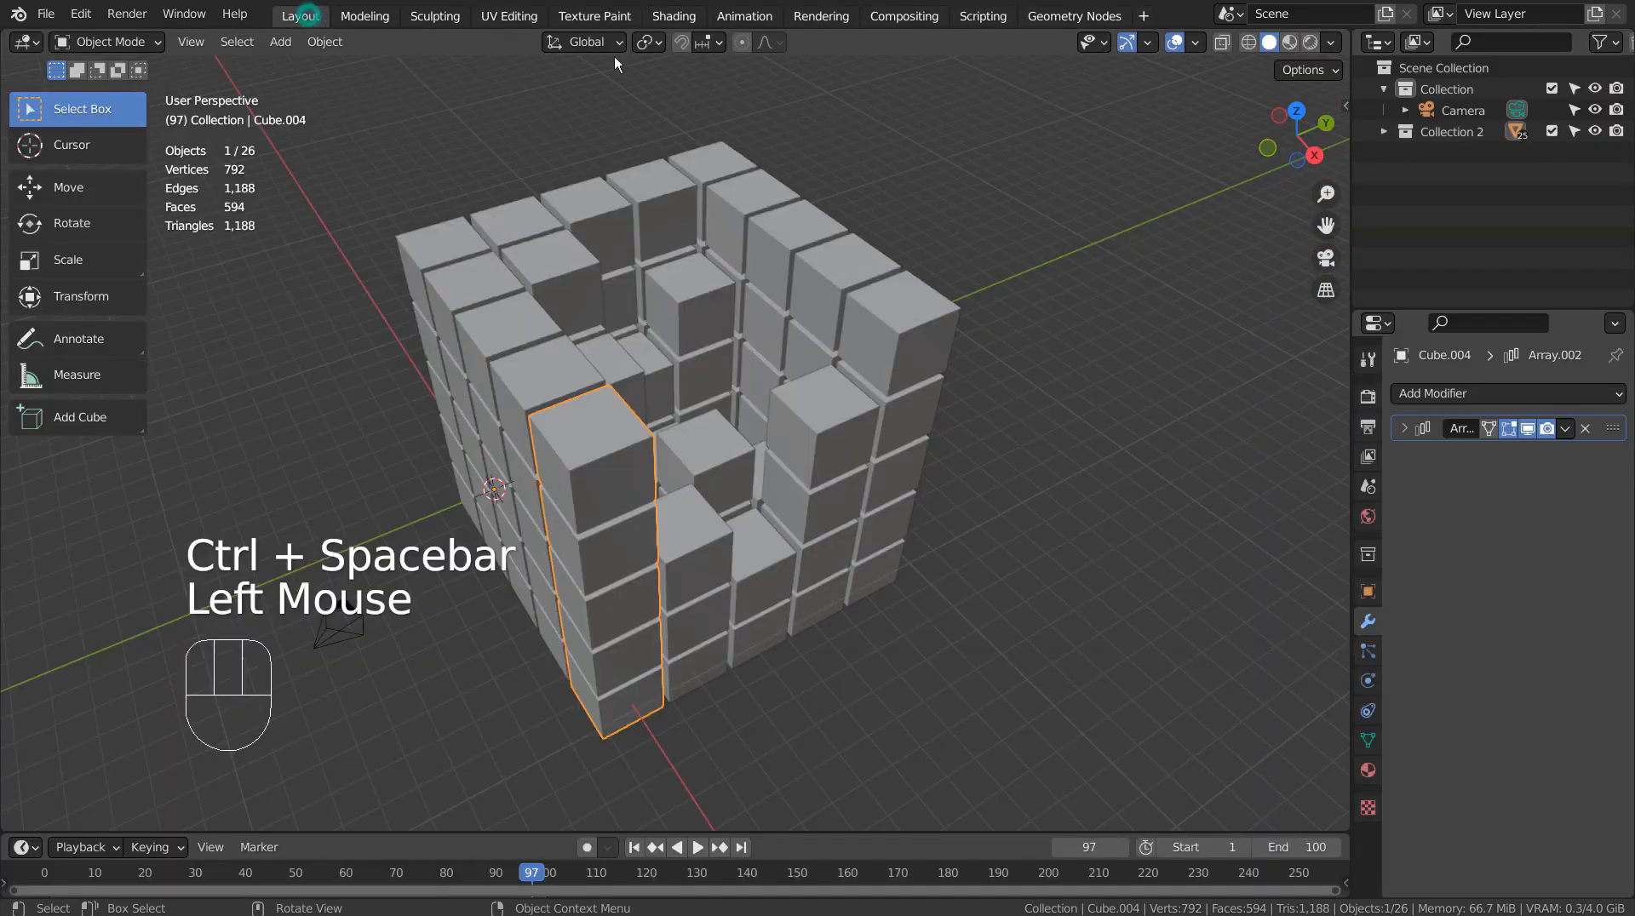
{"action": "left_click", "coordinate": [1287, 42]}
{"action": "left_click", "coordinate": [639, 848]}
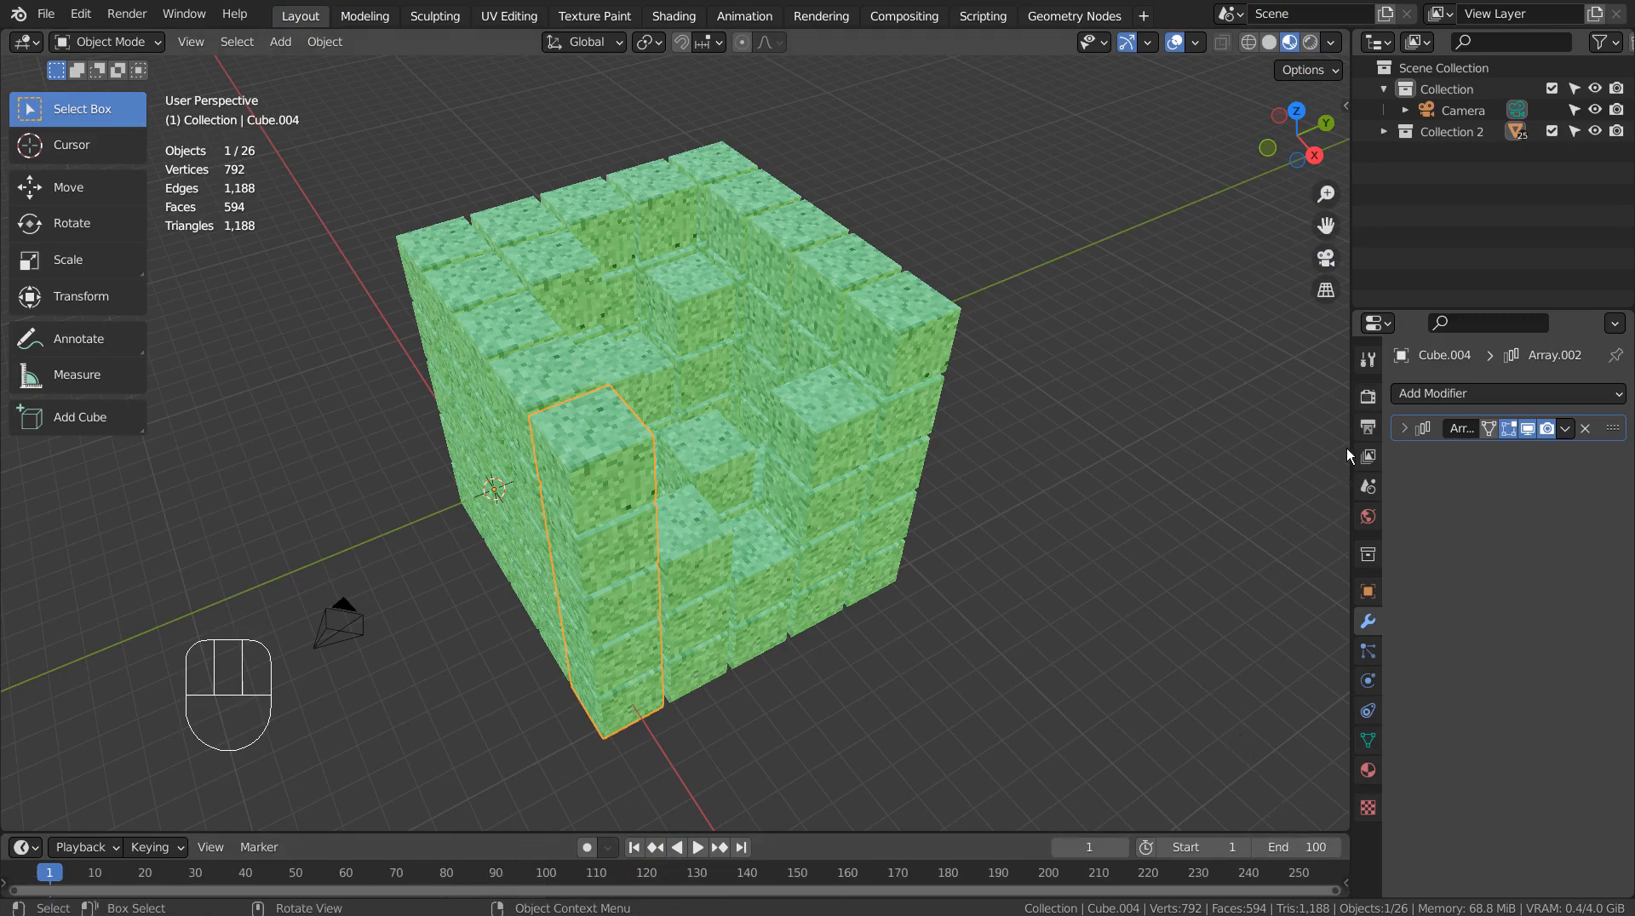
Step: Check the Bloom option in the Eevee render settings and return to the Shading workspace
{"action": "left_click", "coordinate": [1368, 397]}
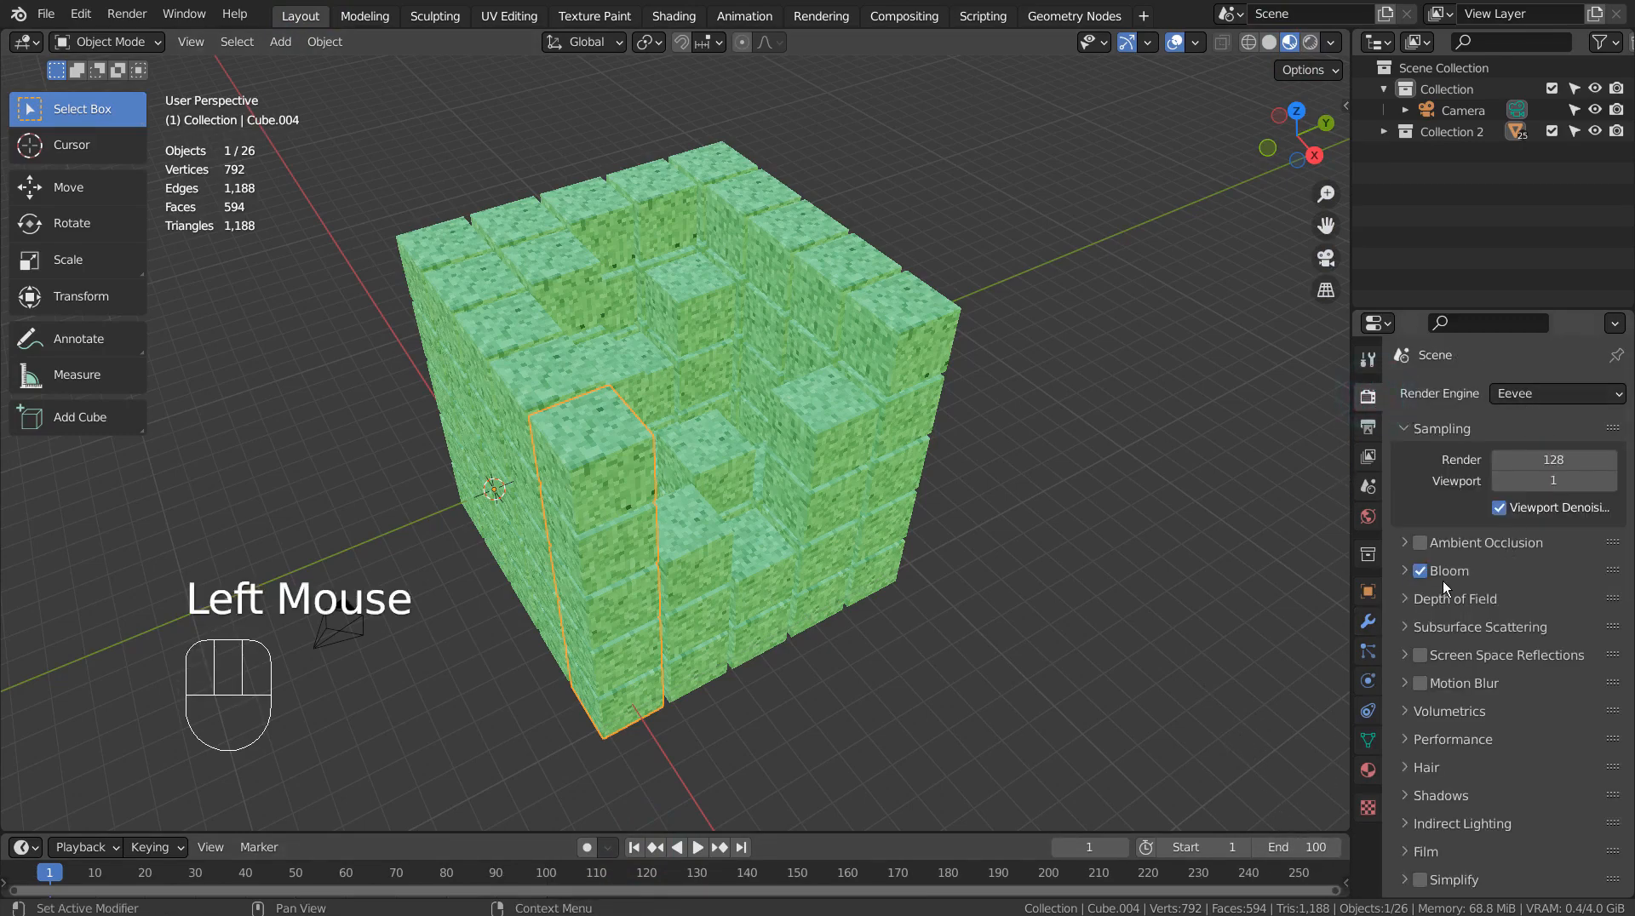
{"action": "double_click", "coordinate": [1138, 574]}
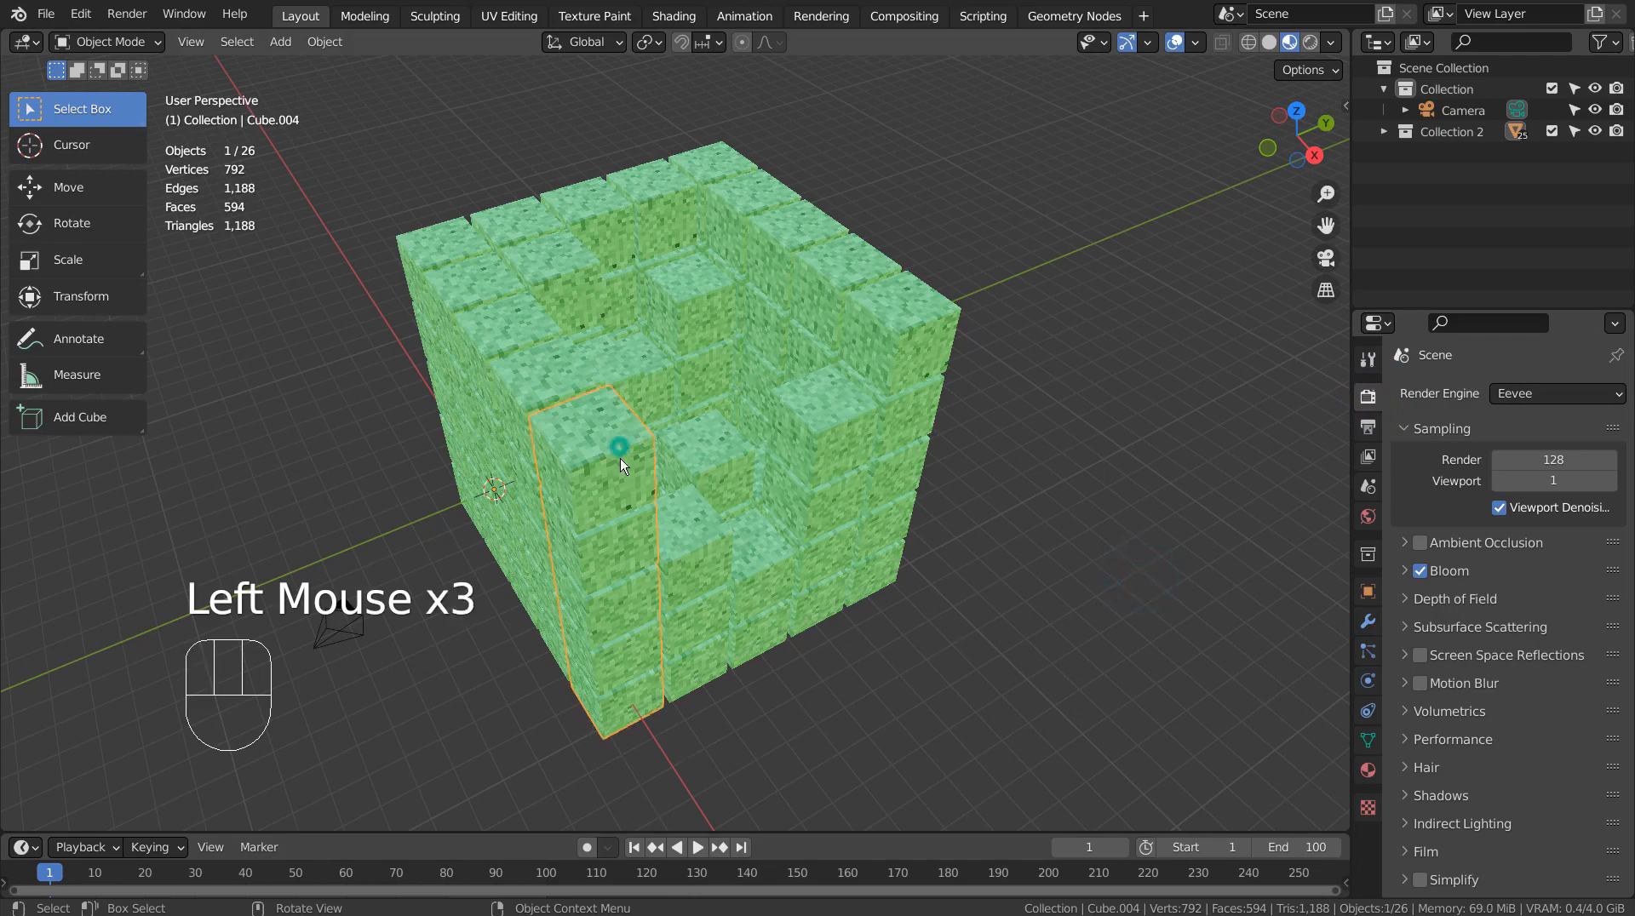
{"action": "left_click", "coordinate": [661, 19]}
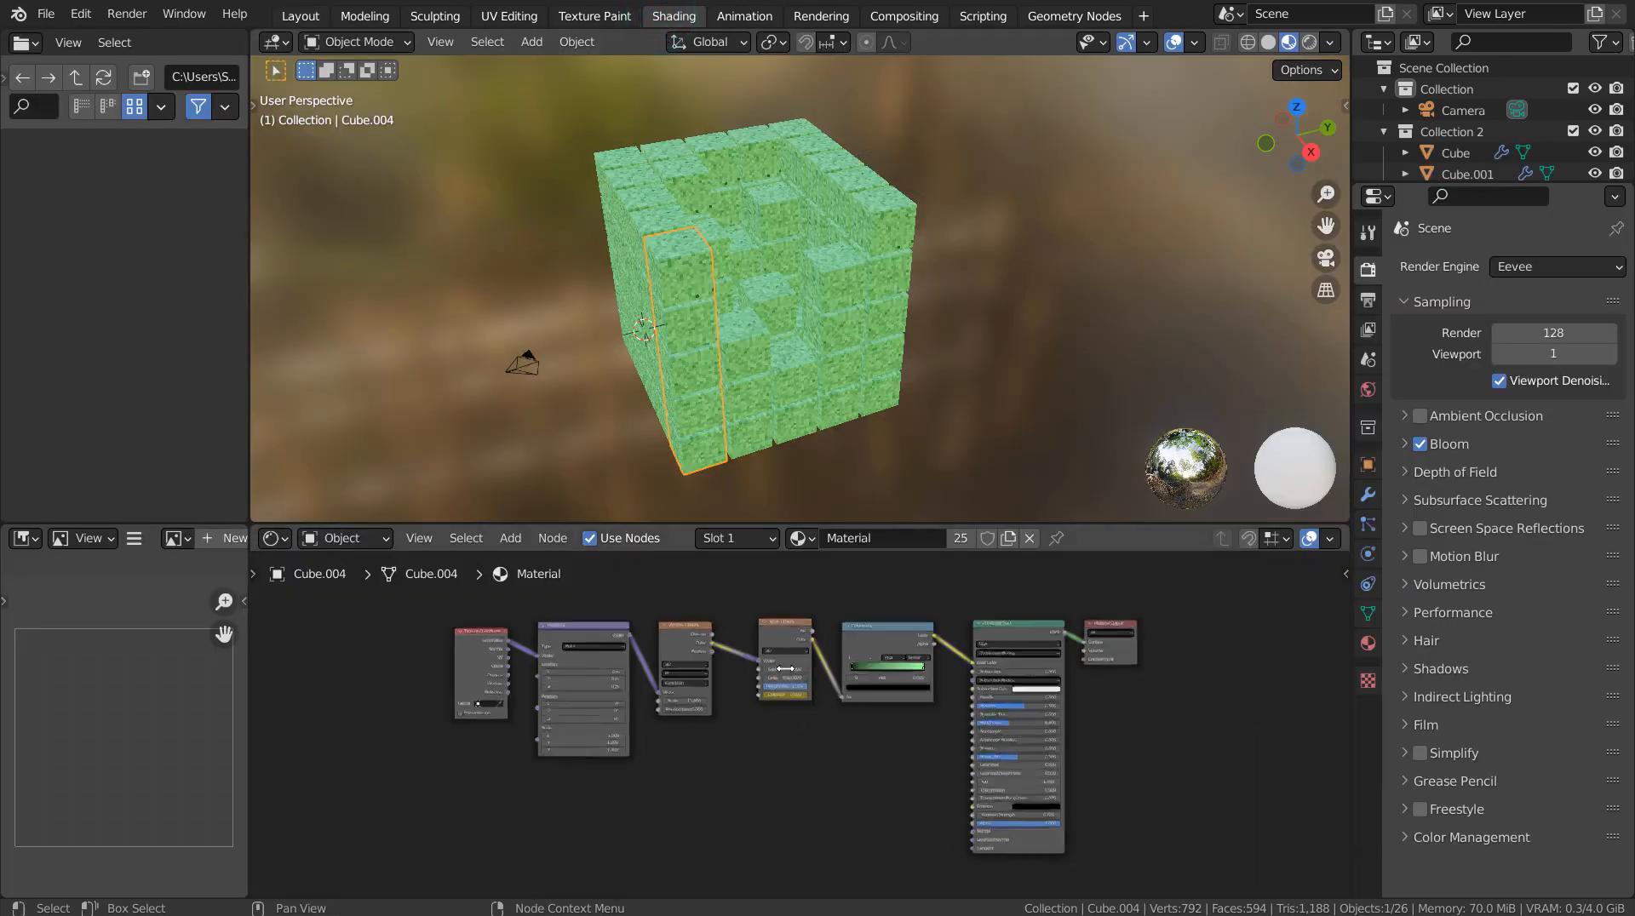
Step: Compare the Noise Texture's keyframed Distortion value at frame 1 and at frame 100 in the Shading workspace
{"action": "scroll", "coordinate": [796, 673], "scroll_direction": "up", "scroll_amount": 6}
{"action": "middle_click_drag", "start_coordinate": [796, 675], "coordinate": [746, 593]}
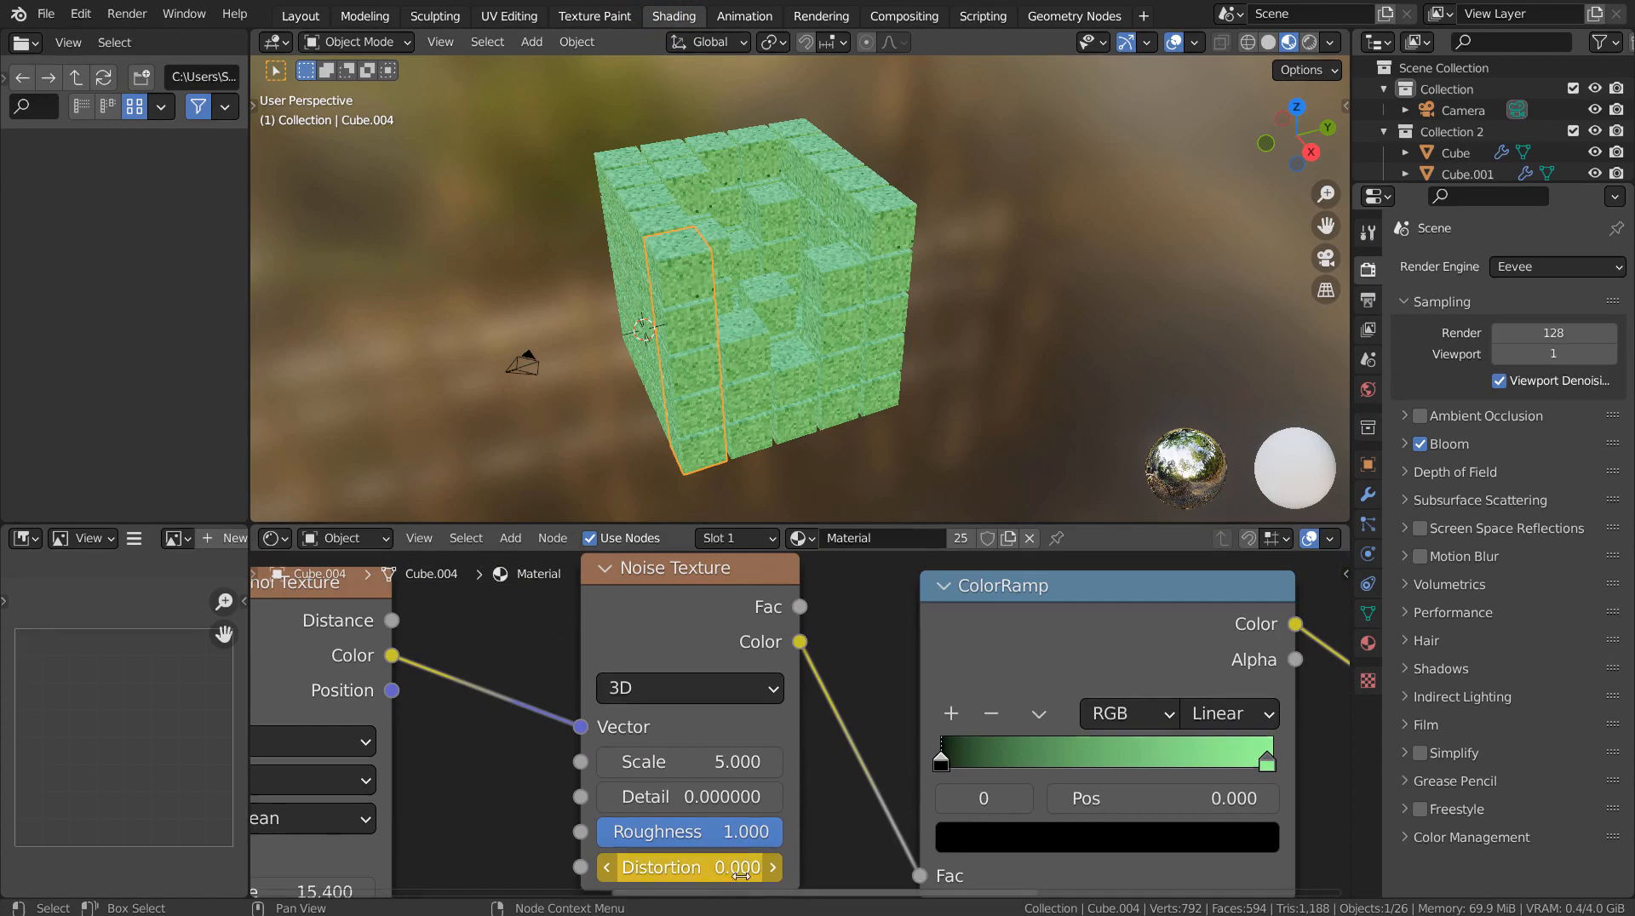
{"action": "left_click", "coordinate": [300, 16]}
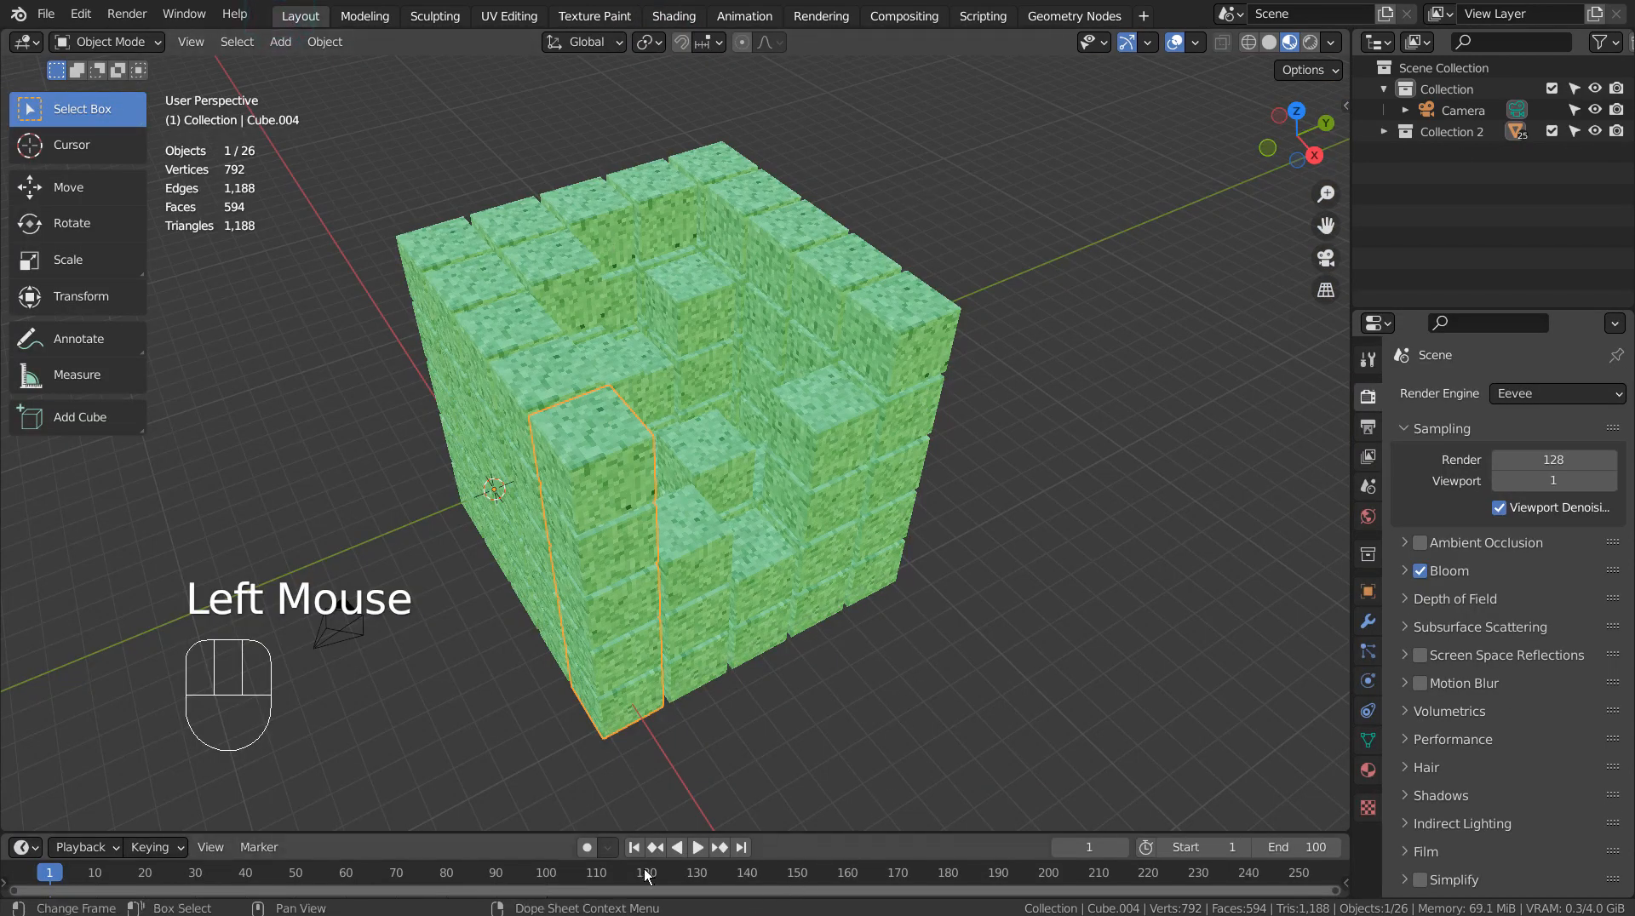
{"action": "left_click", "coordinate": [548, 870]}
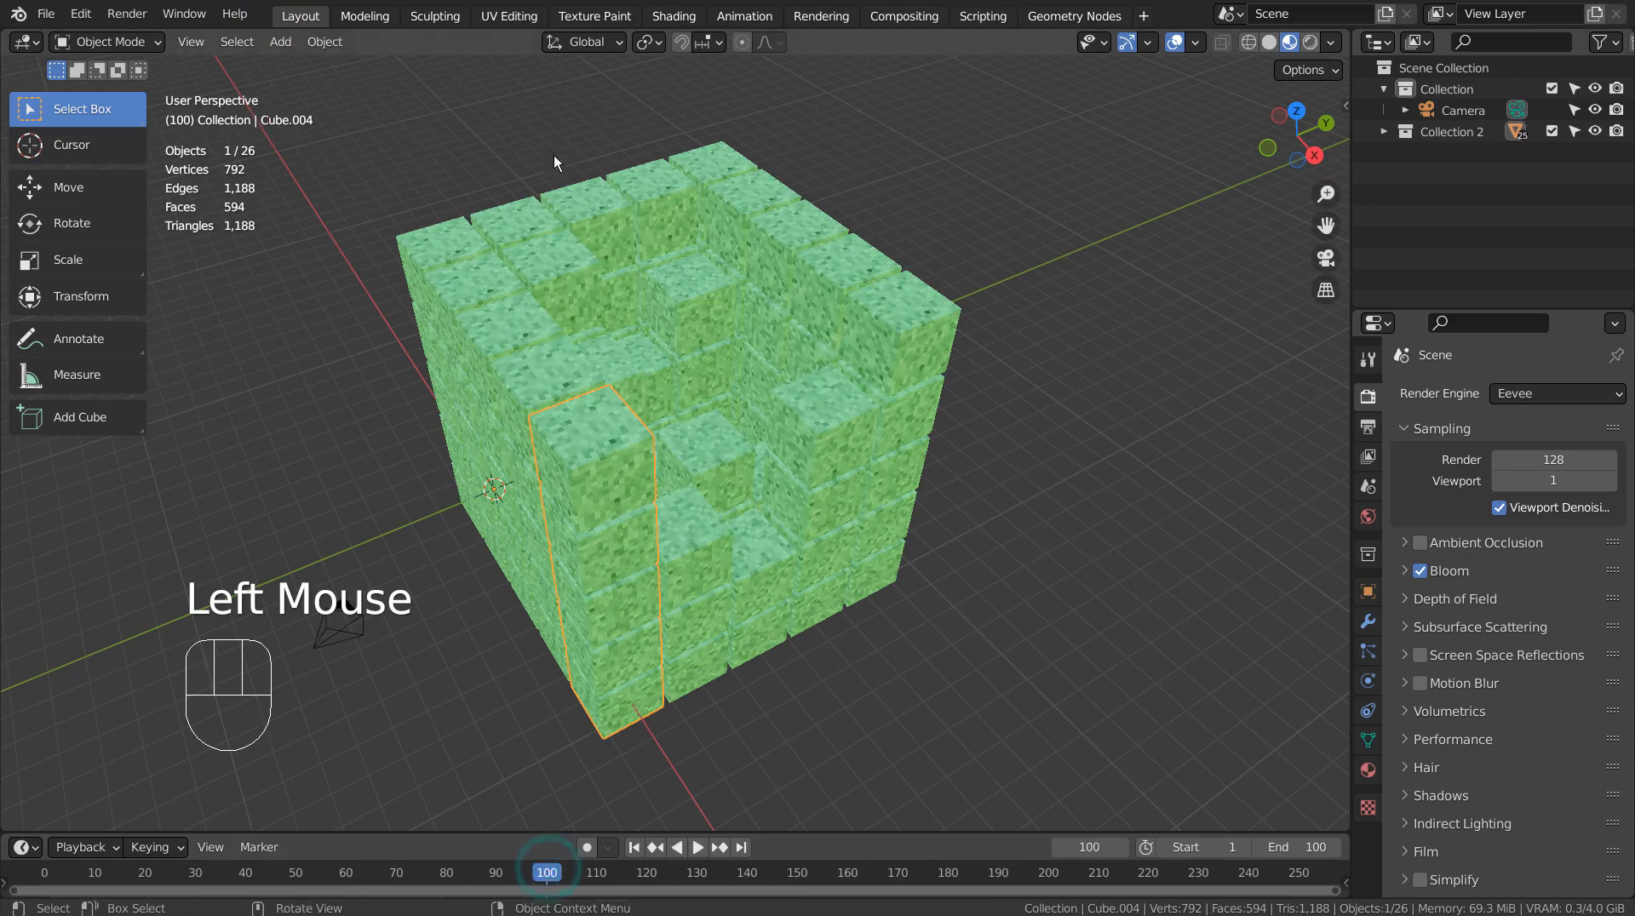
{"action": "left_click", "coordinate": [672, 16]}
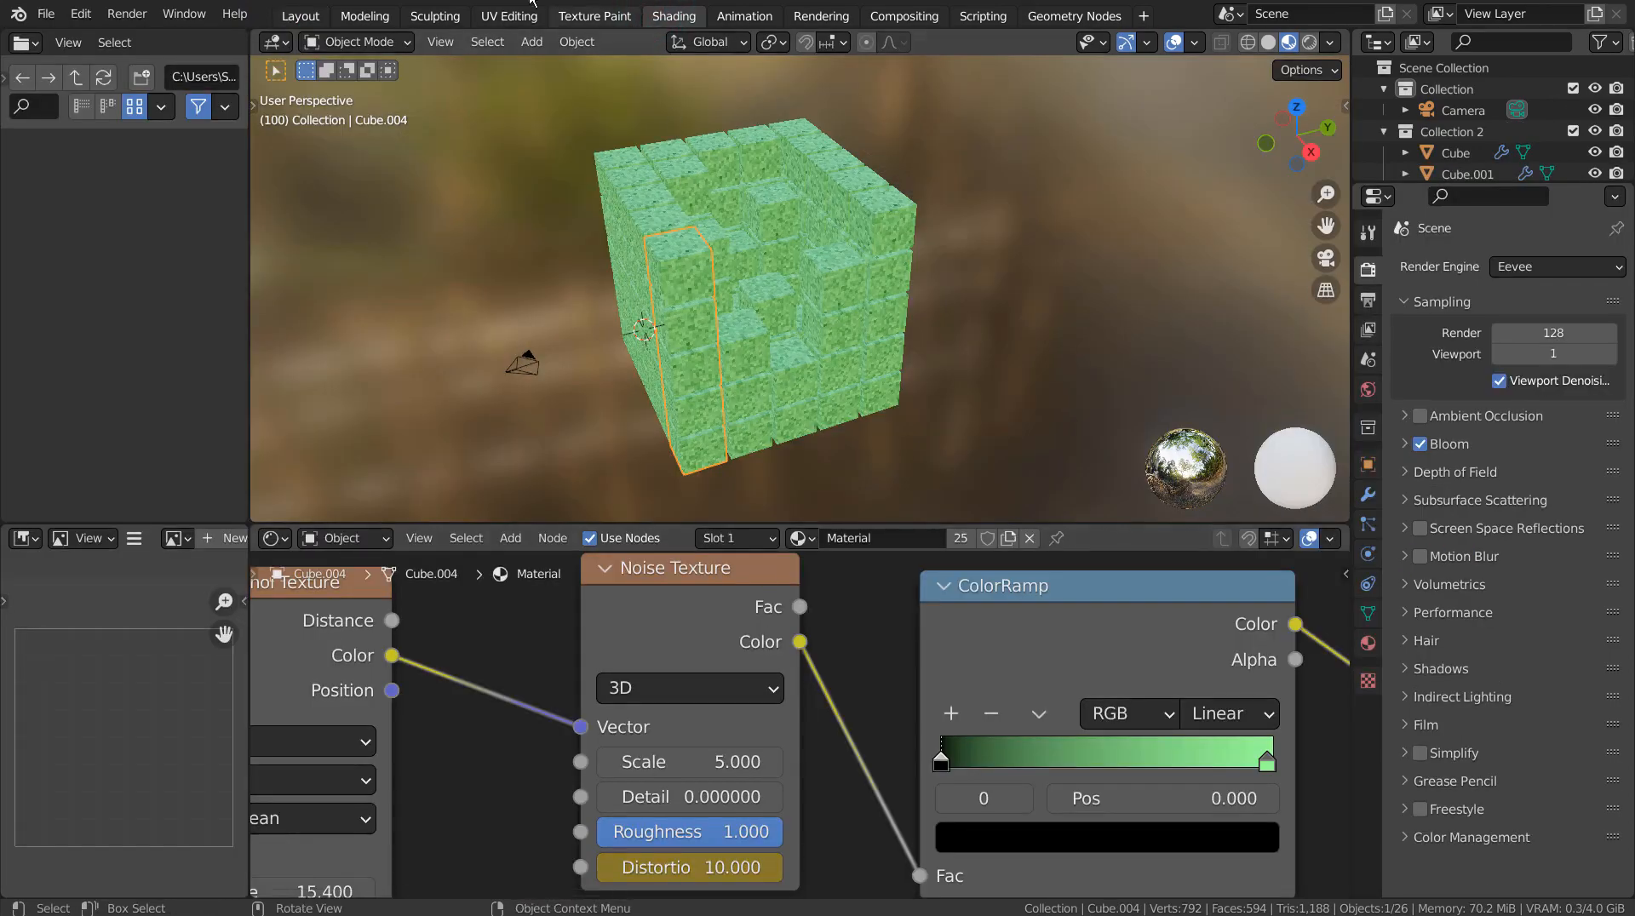
Step: Return to the Layout workspace, play the animation from the first frame, and examine the block's animated pixel texture up close from several sides
{"action": "left_click", "coordinate": [300, 17]}
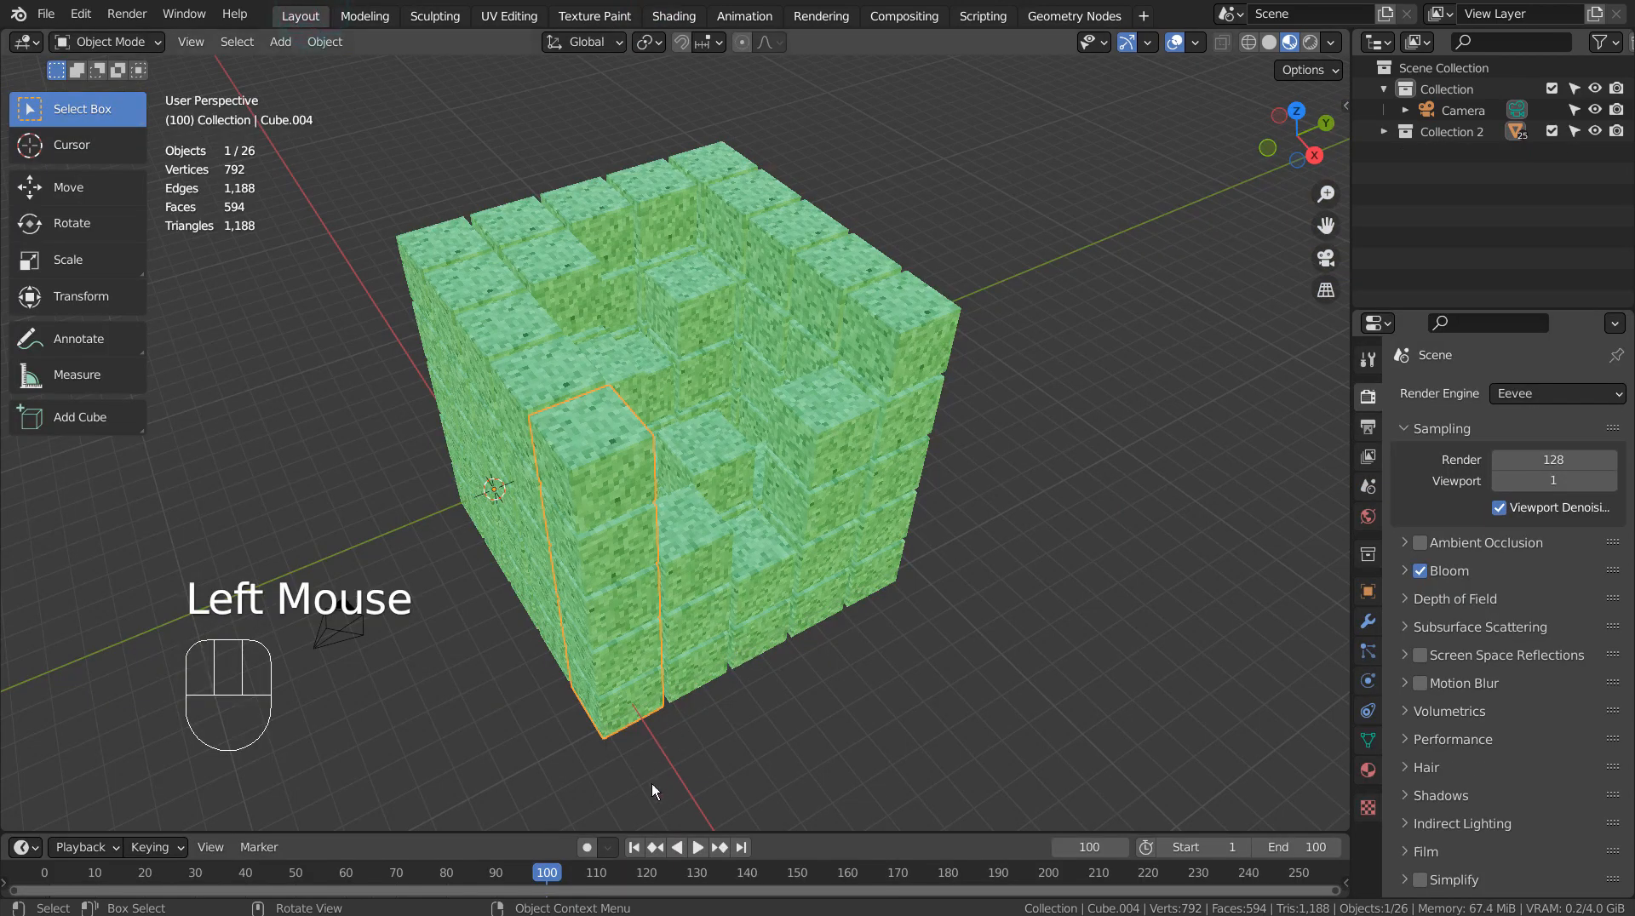
{"action": "left_click", "coordinate": [634, 847]}
{"action": "key", "text": "space"}
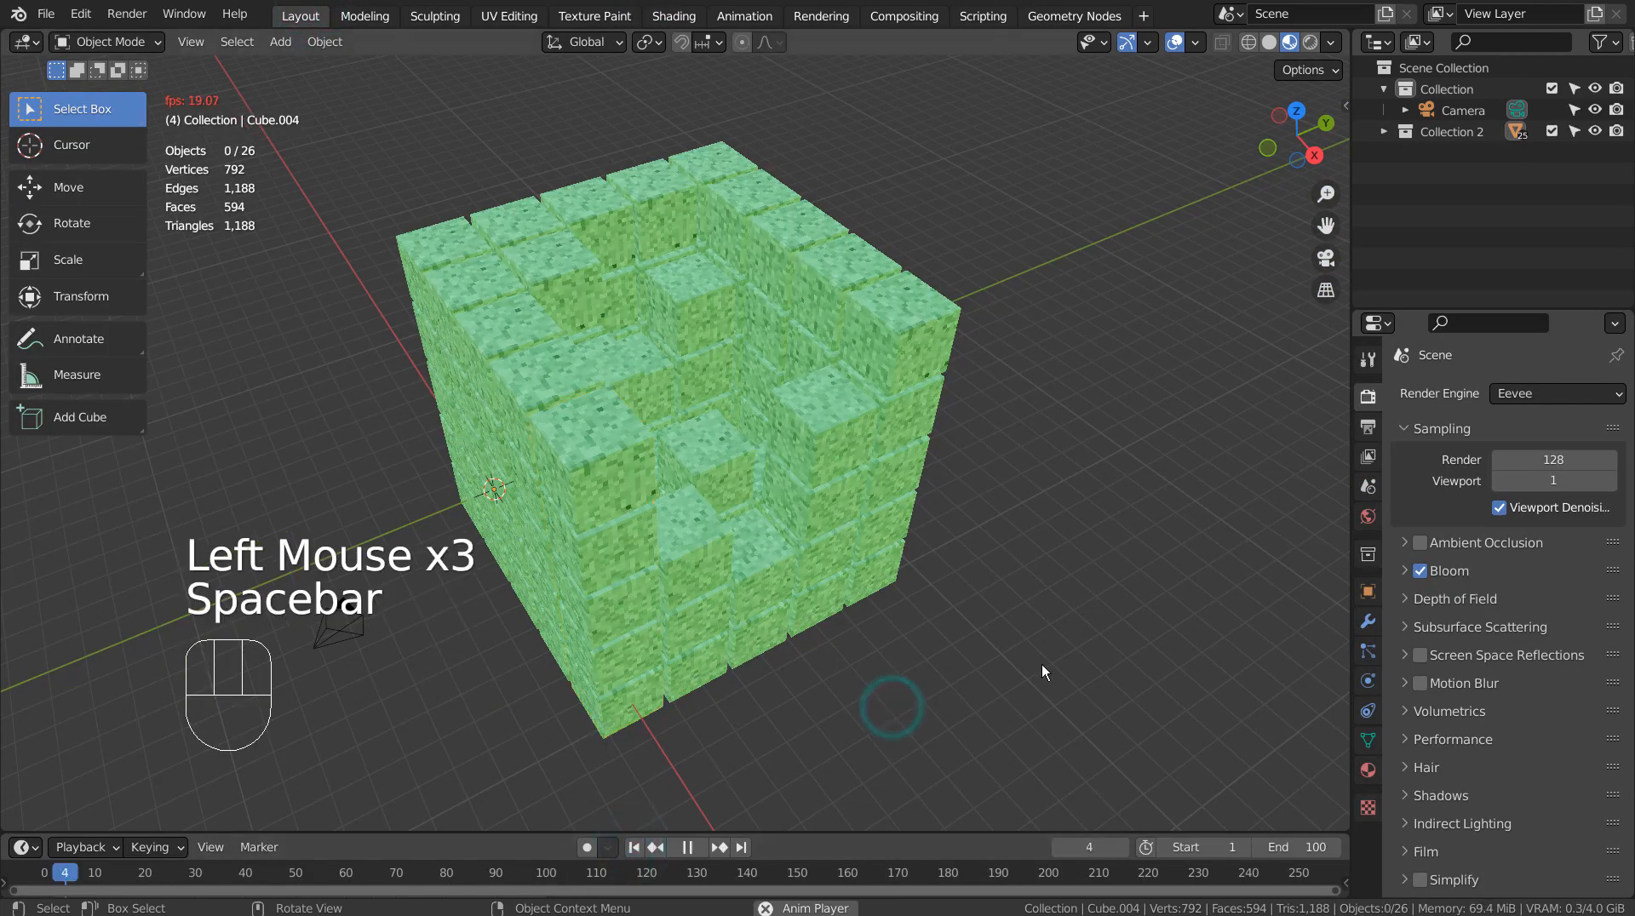
{"action": "scroll", "coordinate": [1093, 550], "scroll_direction": "up", "scroll_amount": 3}
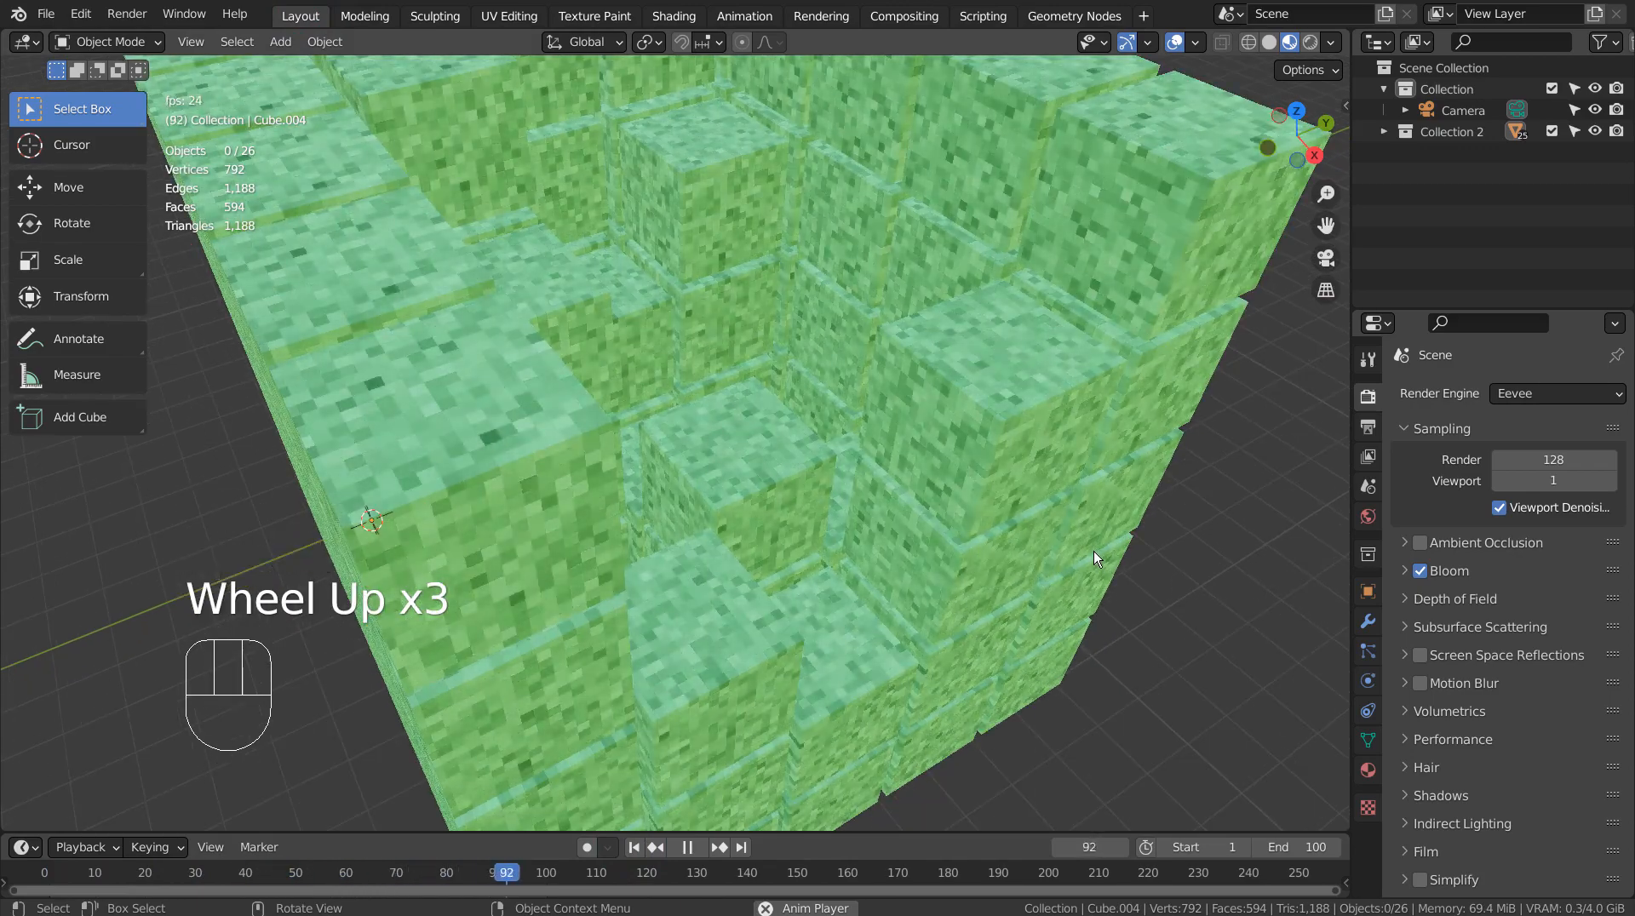
{"action": "middle_click_drag", "start_coordinate": [1108, 571], "coordinate": [107, 453]}
{"action": "scroll", "coordinate": [999, 554], "scroll_direction": "down", "scroll_amount": 2}
{"action": "scroll", "coordinate": [607, 464], "scroll_direction": "up", "scroll_amount": 2}
{"action": "scroll", "coordinate": [606, 460], "scroll_direction": "up", "scroll_amount": 2}
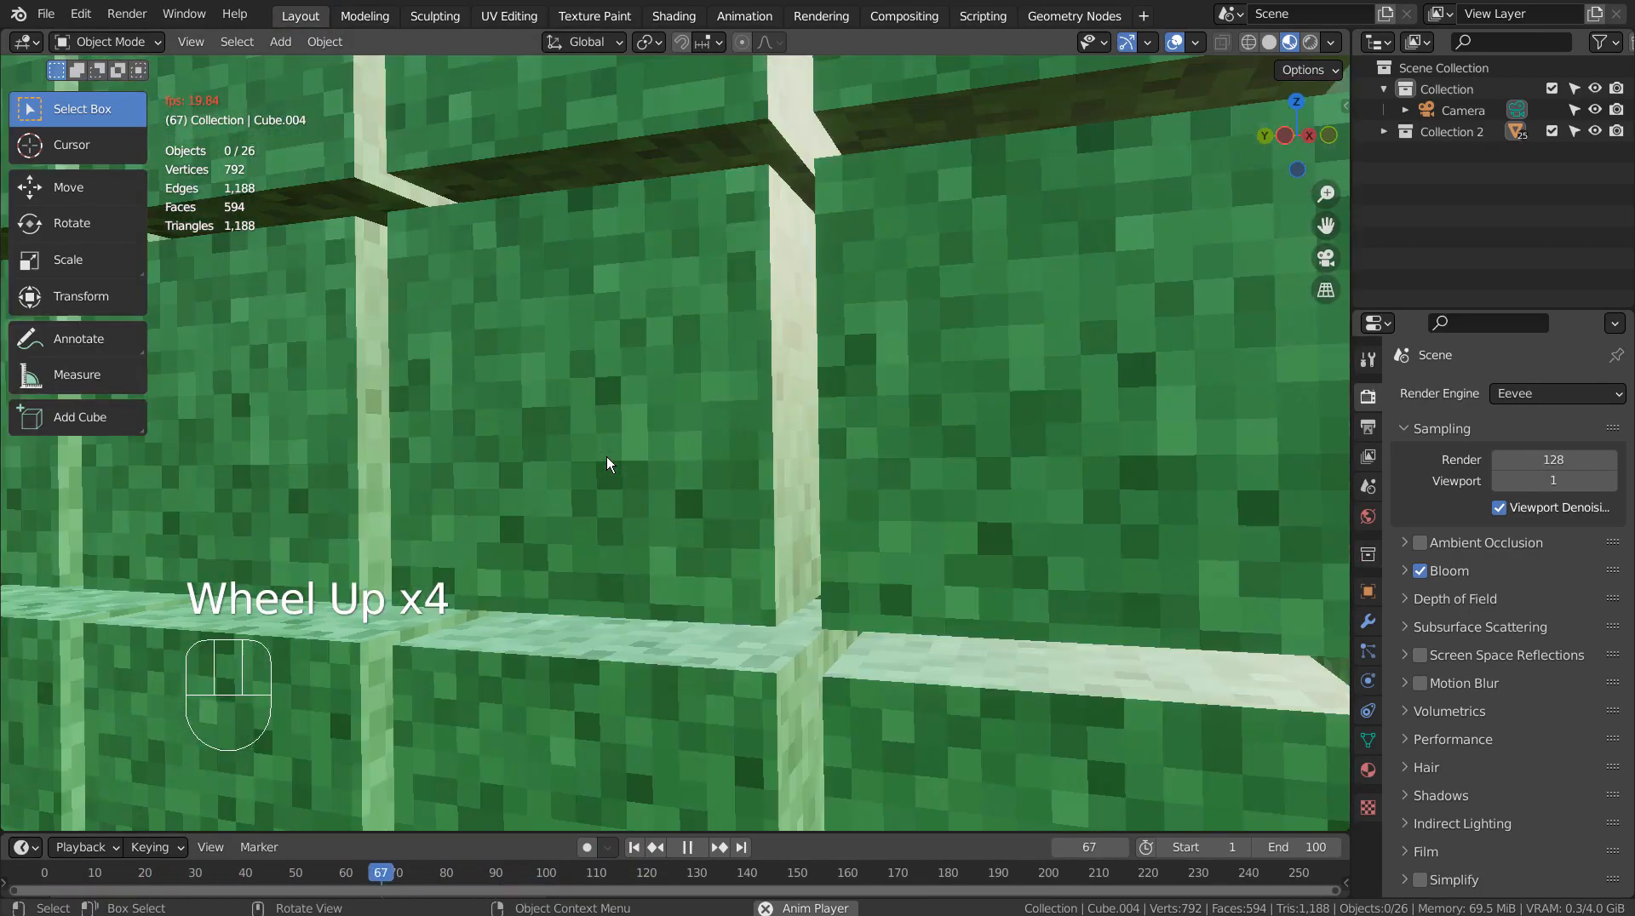
{"action": "scroll", "coordinate": [606, 457], "scroll_direction": "down", "scroll_amount": 4}
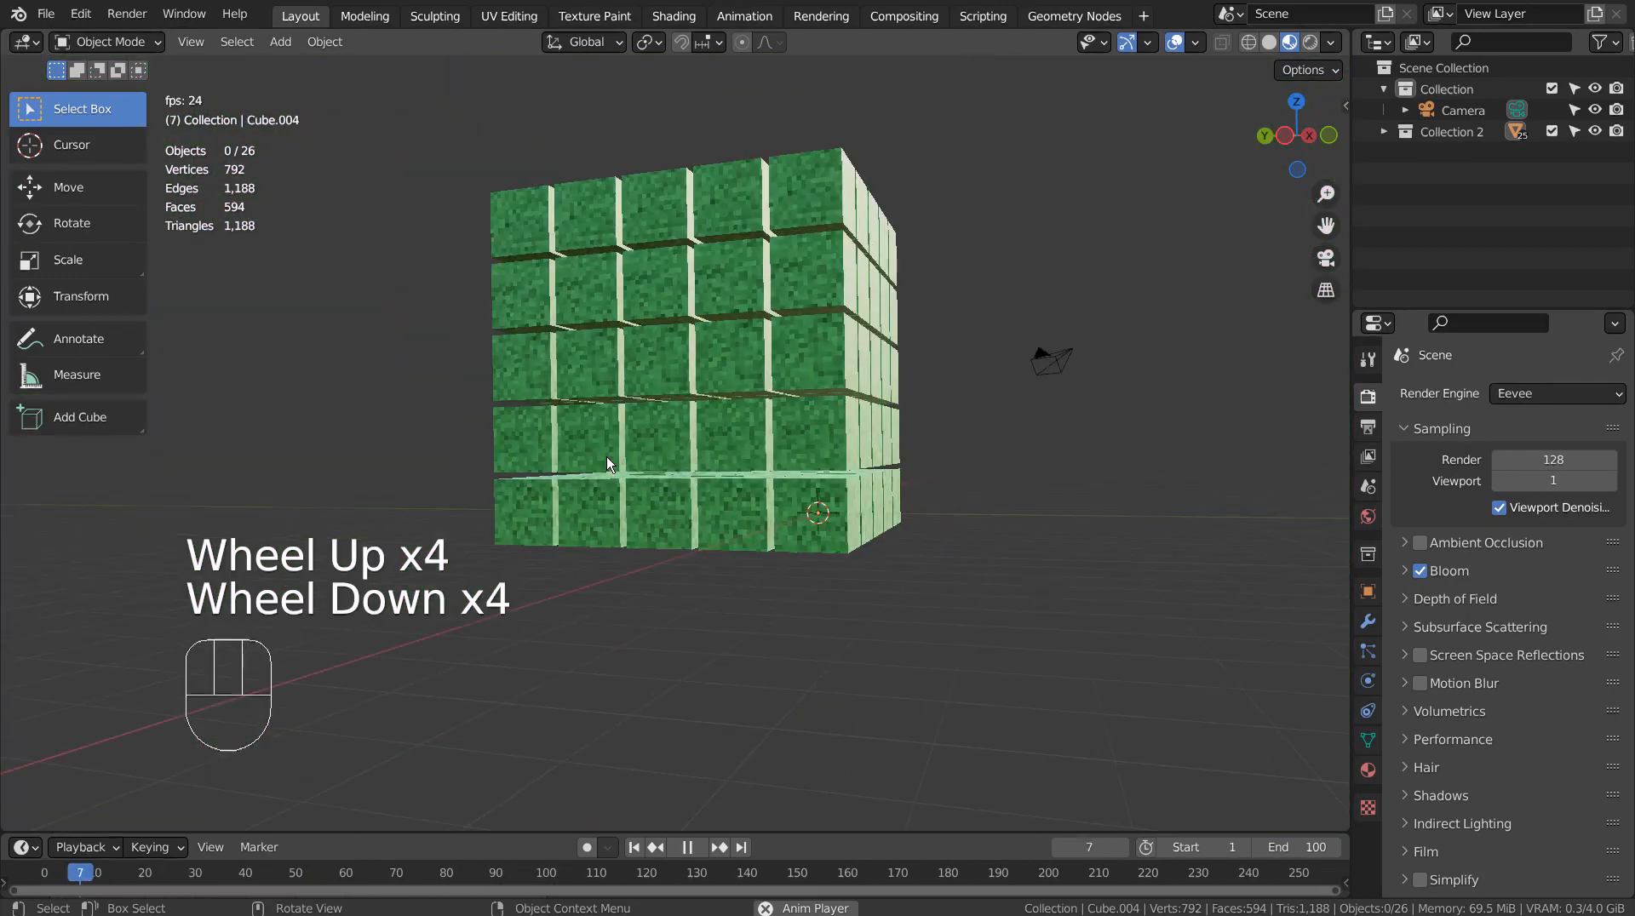
{"action": "middle_click_drag", "start_coordinate": [607, 457], "coordinate": [442, 565]}
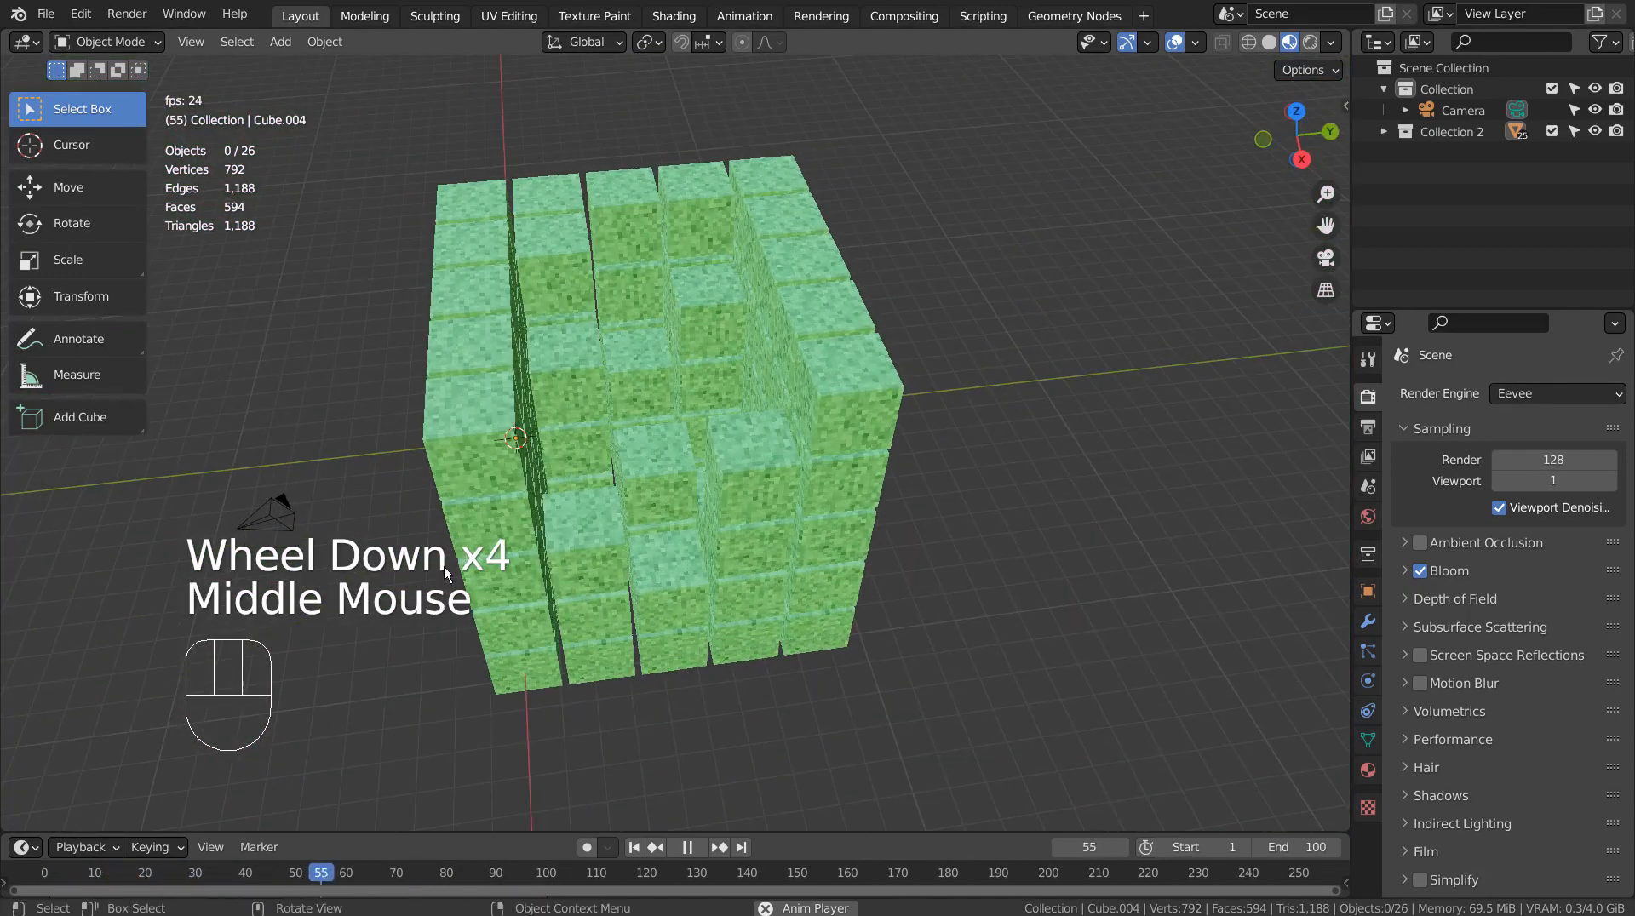
{"action": "scroll", "coordinate": [615, 555], "scroll_direction": "up", "scroll_amount": 3}
{"action": "mouse_move", "coordinate": [639, 544]}
{"action": "middle_mouse_down"}
{"action": "mouse_move", "coordinate": [707, 528]}
{"action": "mouse_move", "coordinate": [646, 543]}
{"action": "middle_mouse_up"}
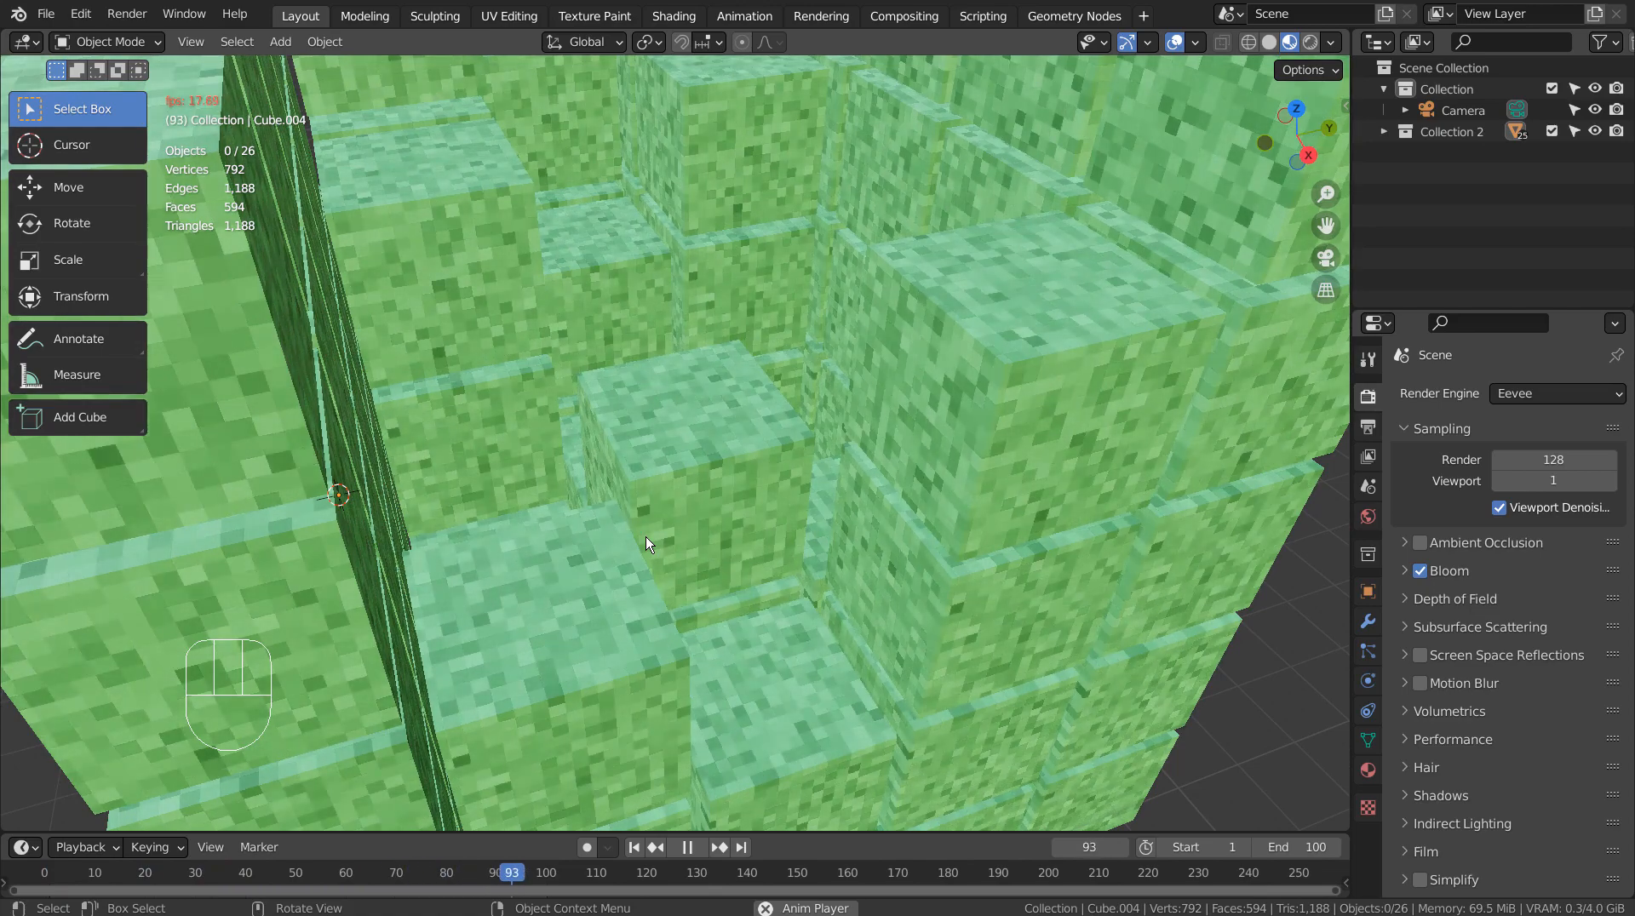
{"action": "scroll", "coordinate": [647, 543], "scroll_direction": "down", "scroll_amount": 3}
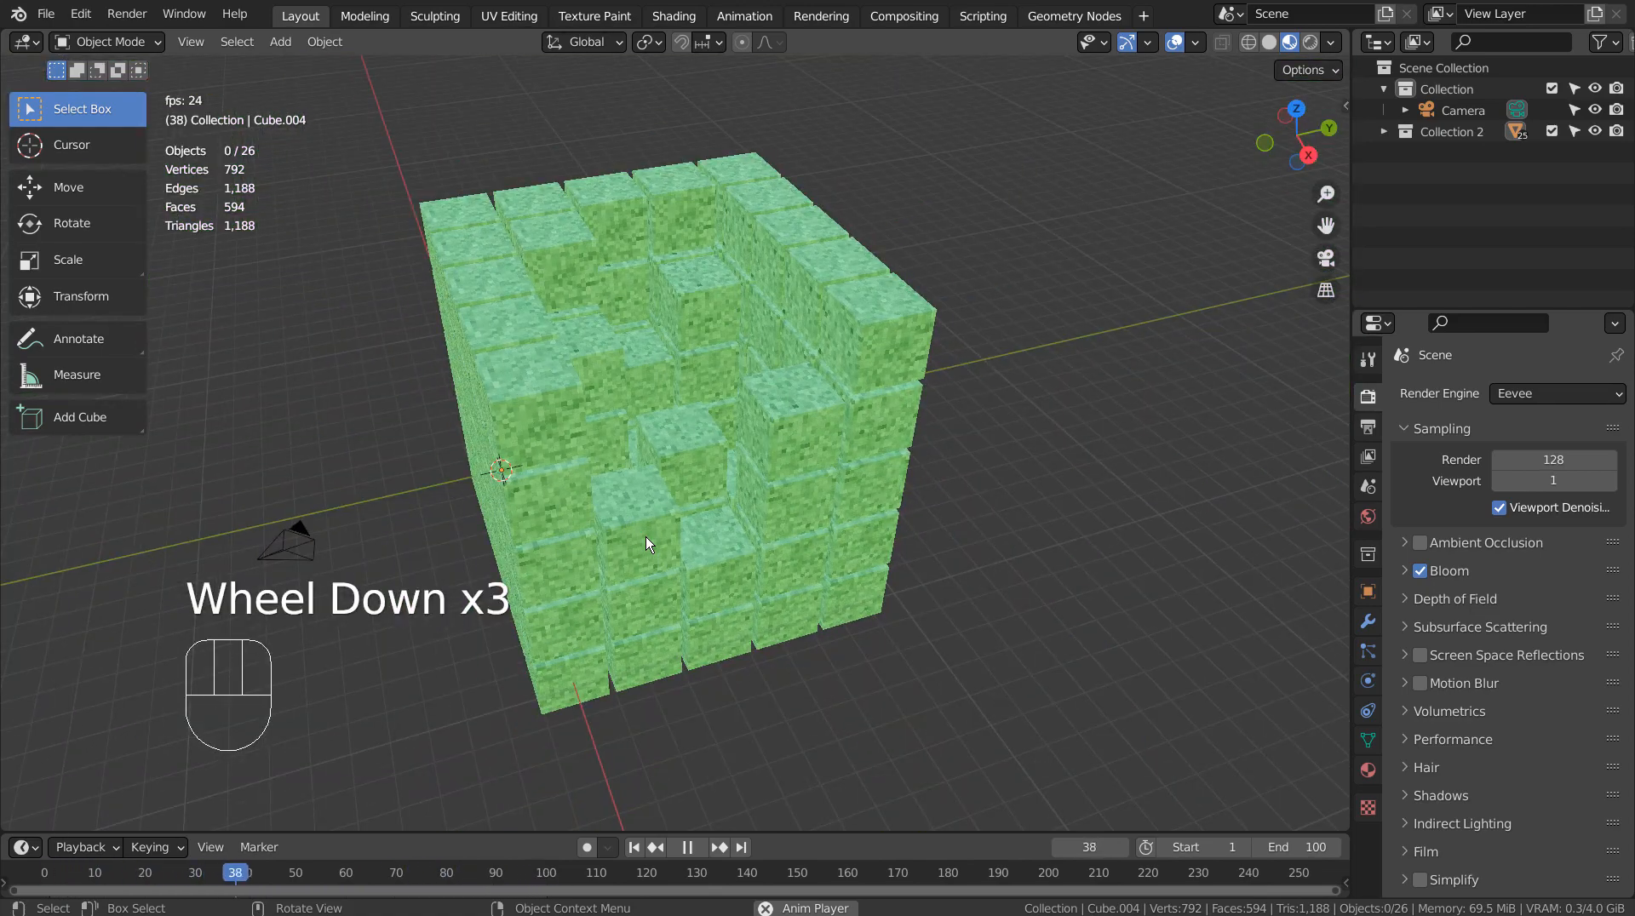